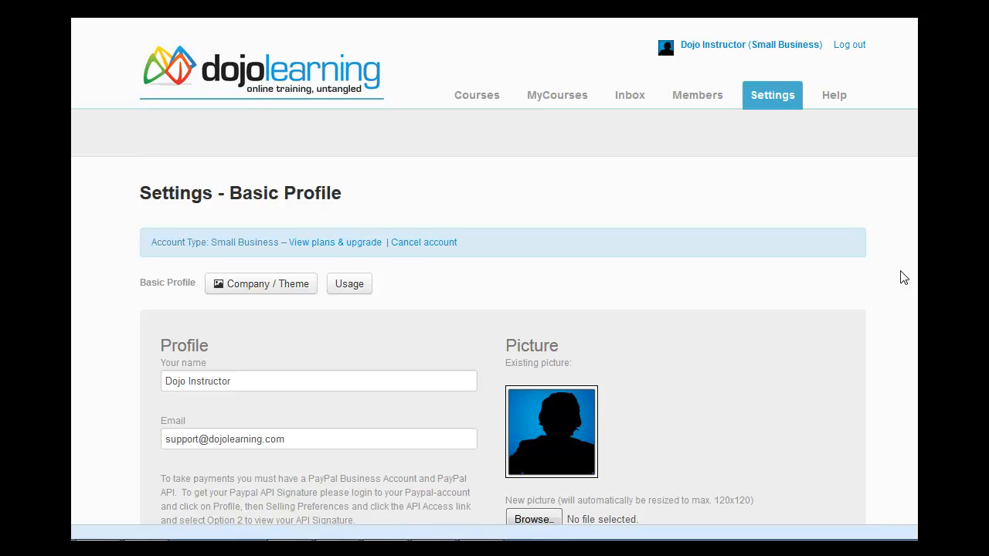
Step: Review the PayPal payment instructions and the API username field in the basic profile settings
scroll(904, 279, "down", 2)
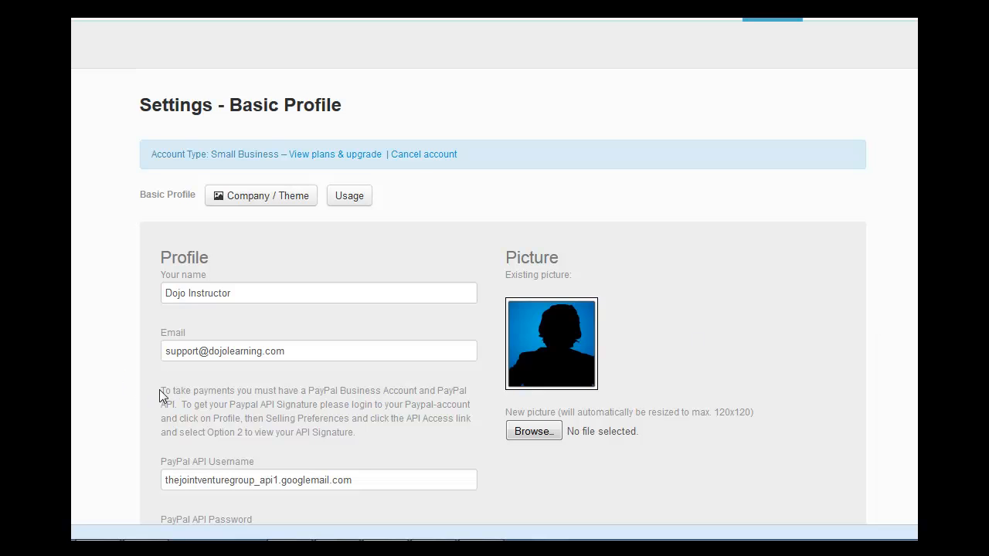
left_click_drag(161, 390, 381, 439)
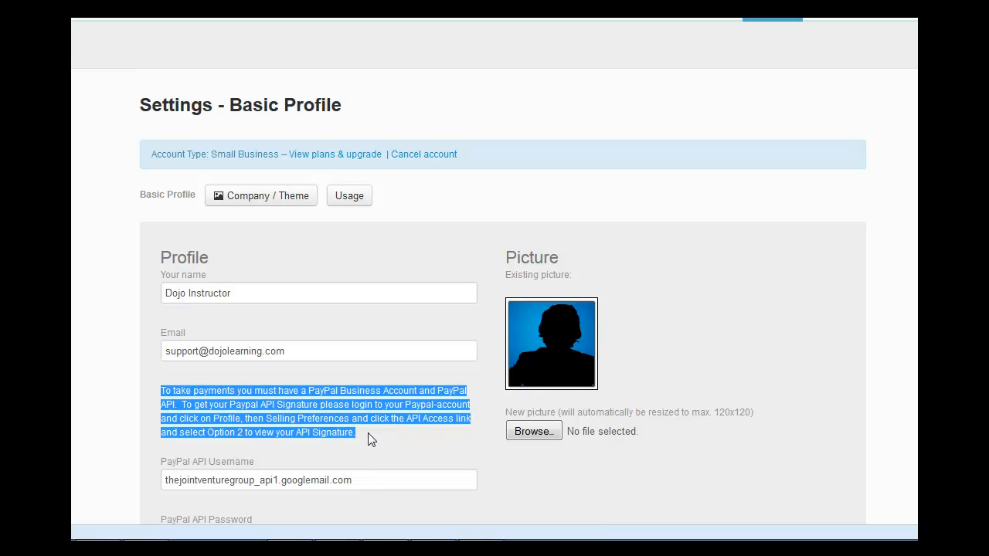
left_click(368, 438)
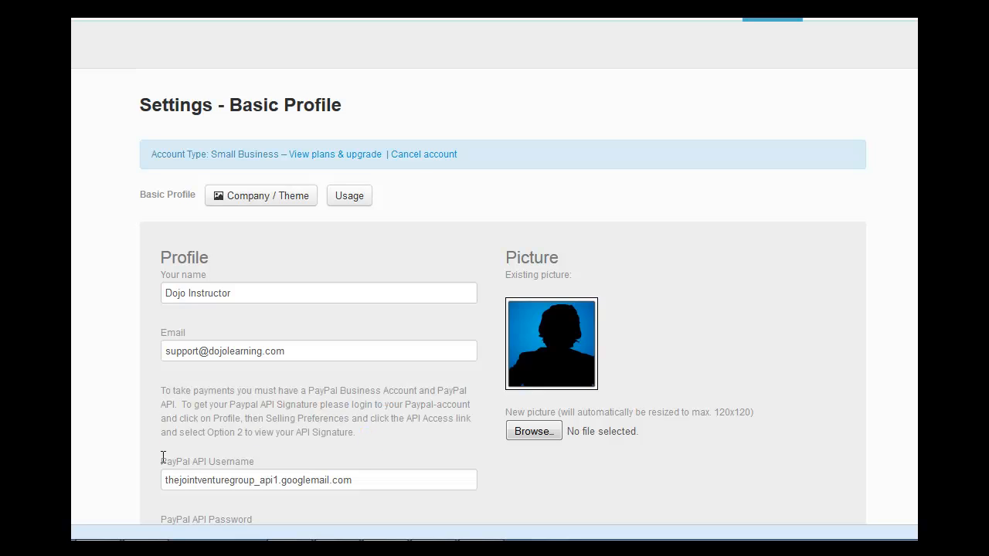
left_click_drag(162, 457, 263, 463)
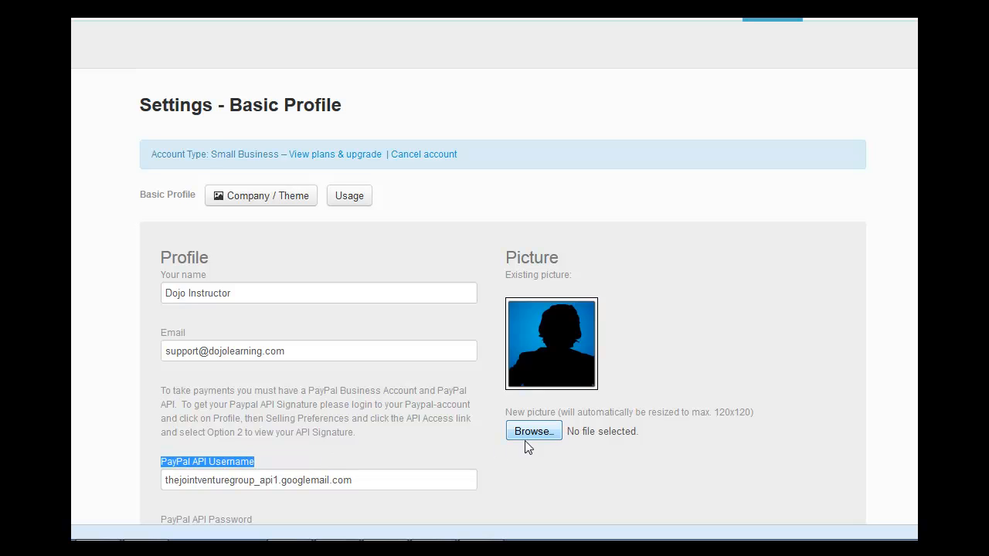
Step: Upload live-chat-instructor.jpg as the new profile picture and save the profile changes
left_click(539, 427)
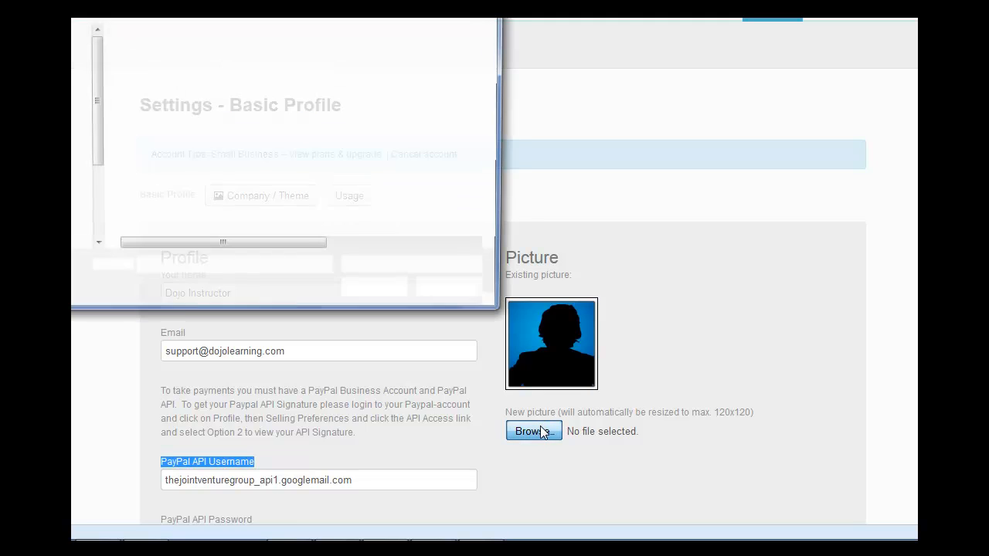
left_click(165, 195)
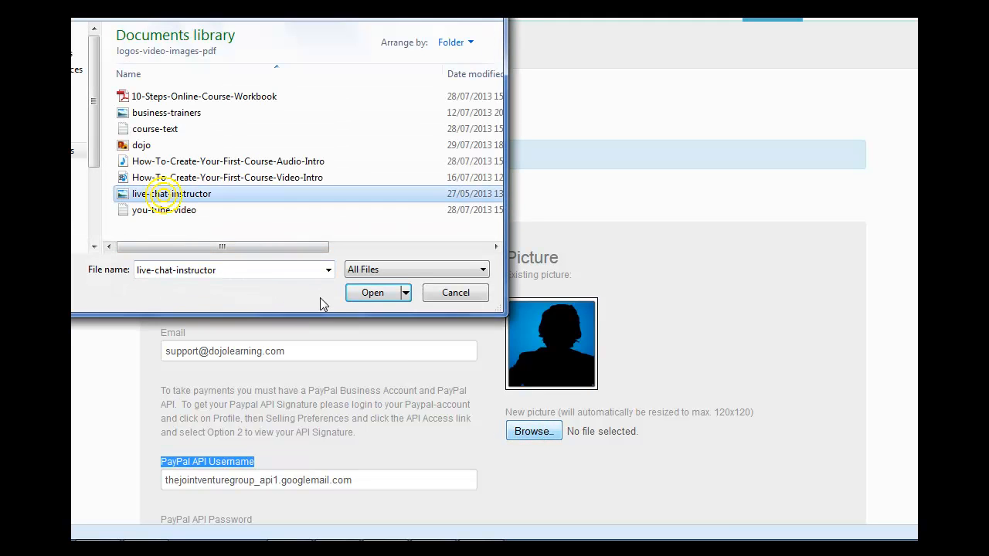
left_click(366, 295)
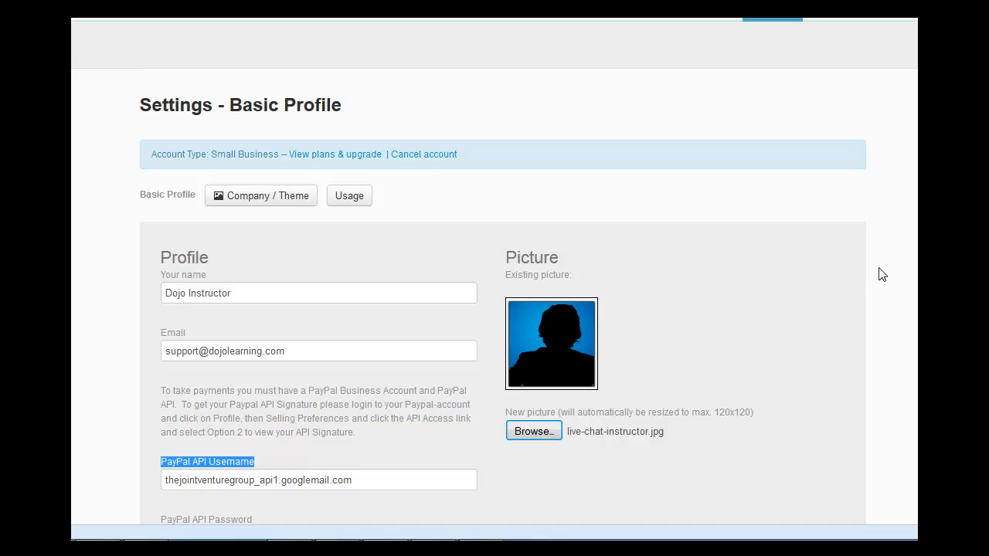
scroll(882, 276, "down", 10)
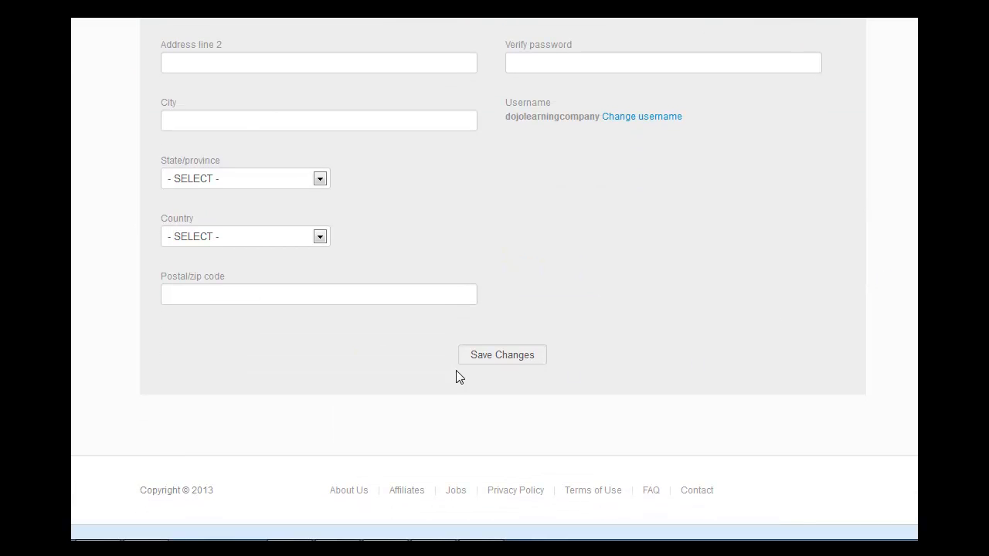
left_click(486, 356)
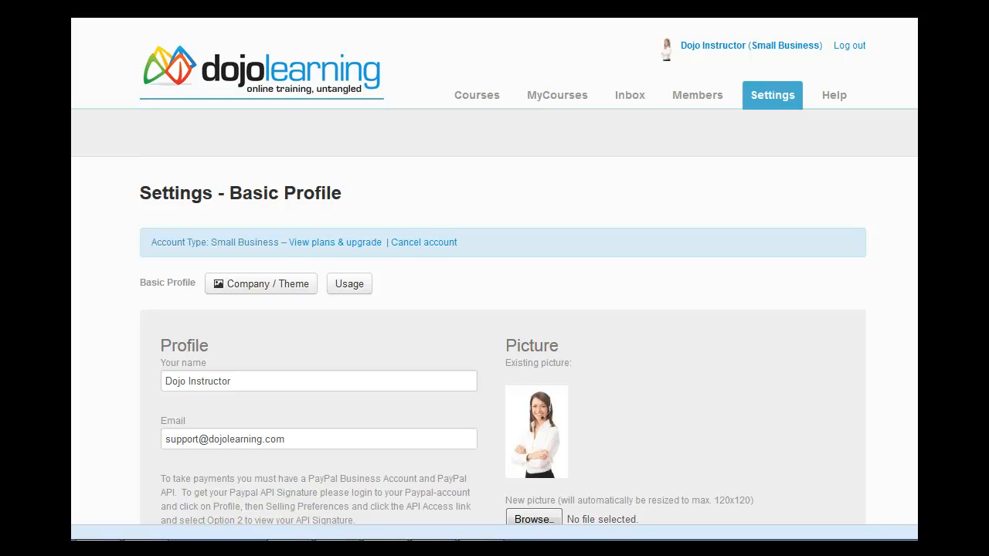
scroll(494, 309, "down", 2)
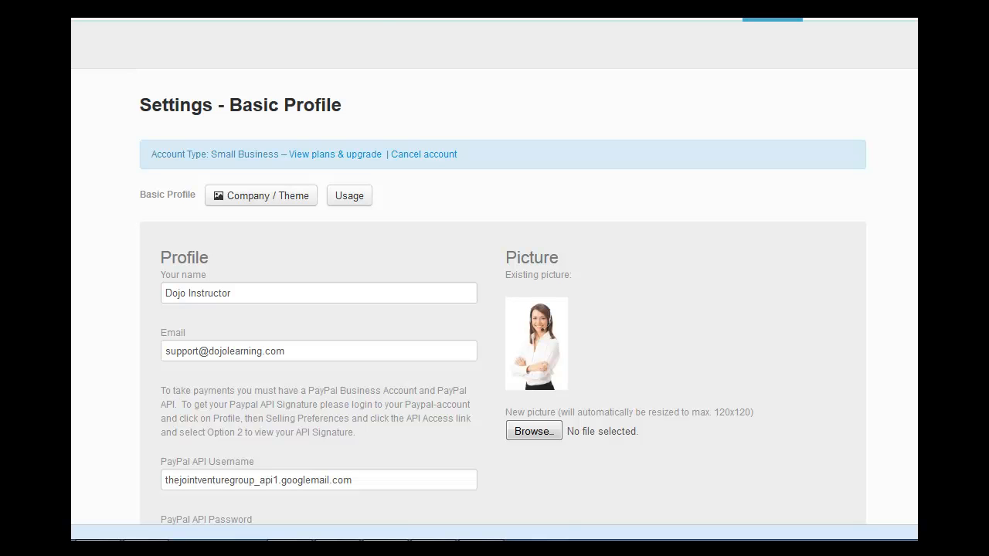
scroll(495, 309, "up", 2)
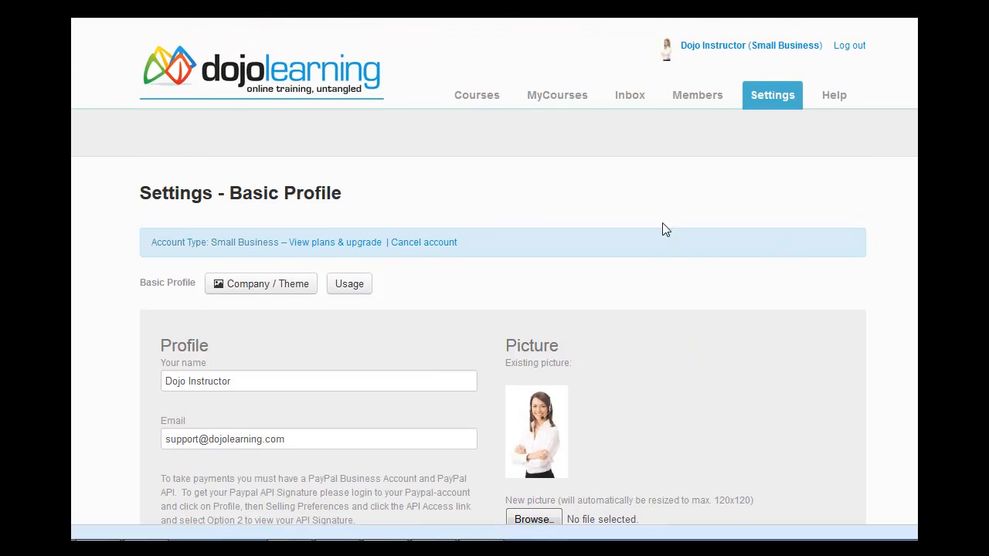
Step: Go to the personal categories of your own courses and add a category named "Free Training"
left_click(561, 95)
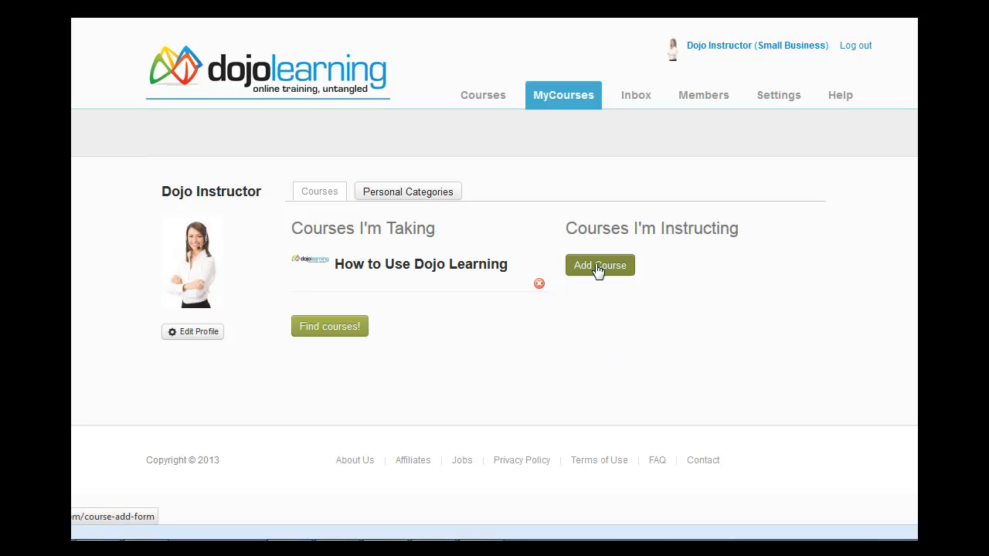
left_click(401, 197)
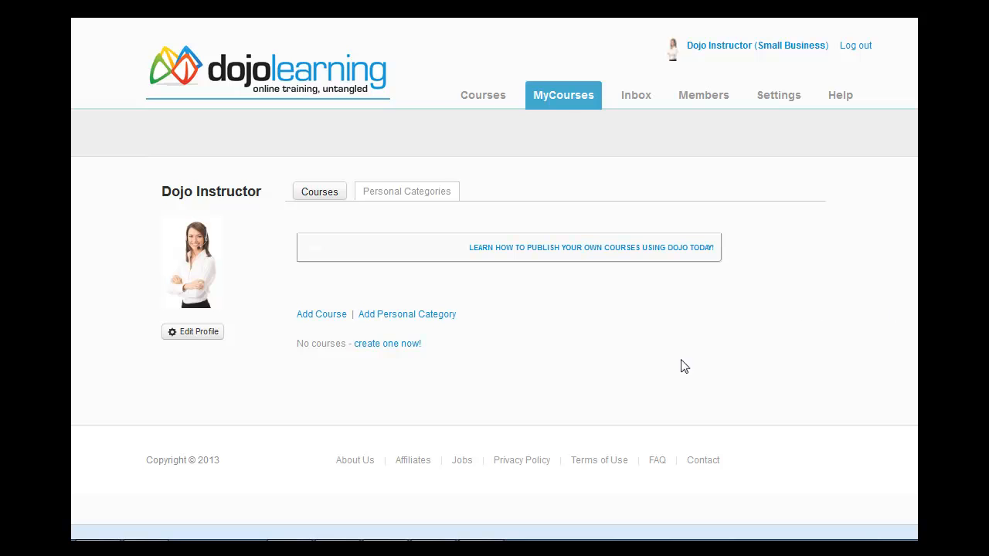
left_click(406, 315)
left_click(482, 242)
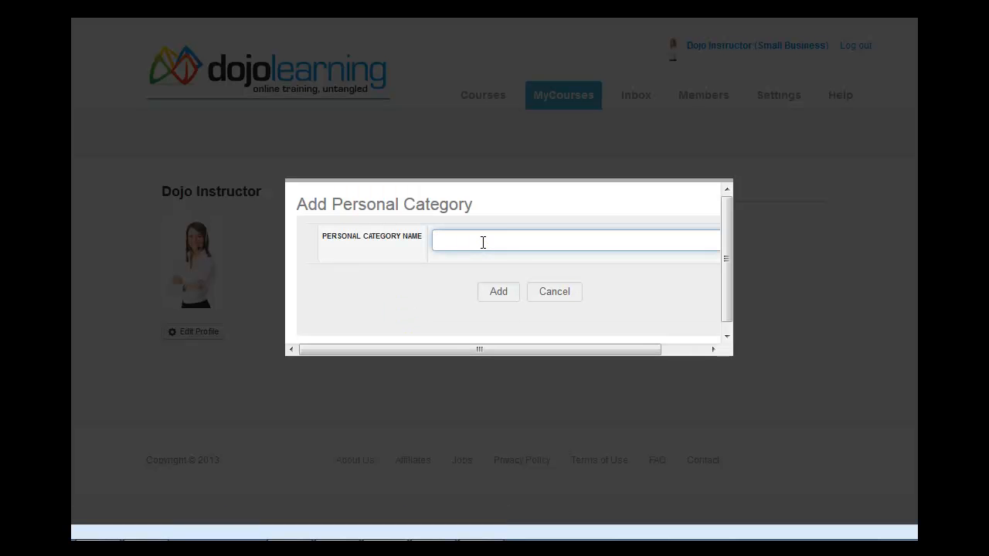
type("Free")
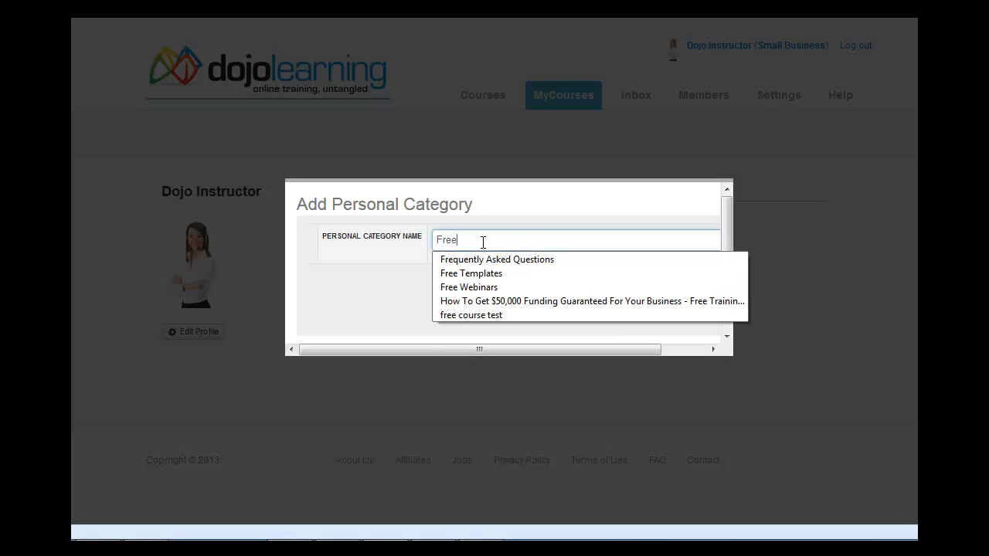
type(" Training")
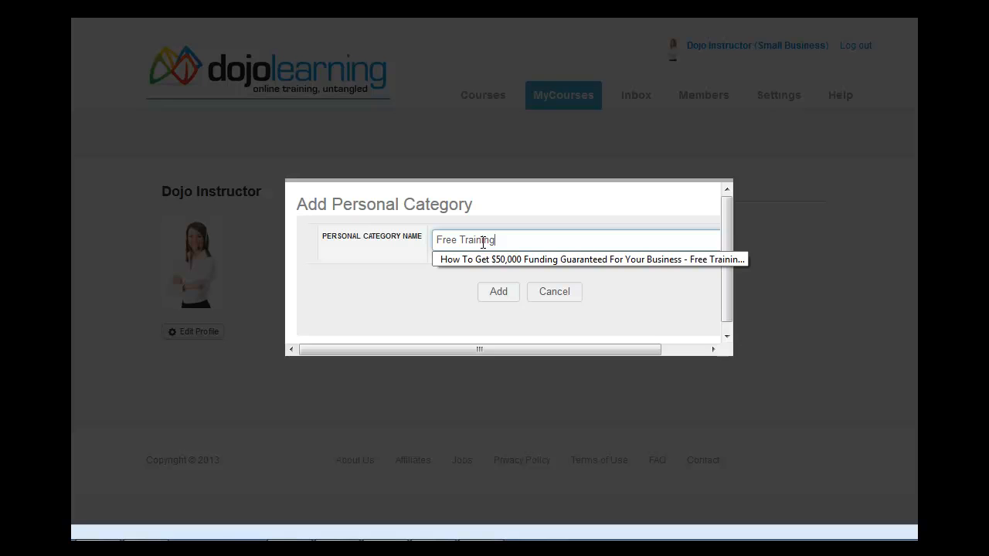
left_click(497, 294)
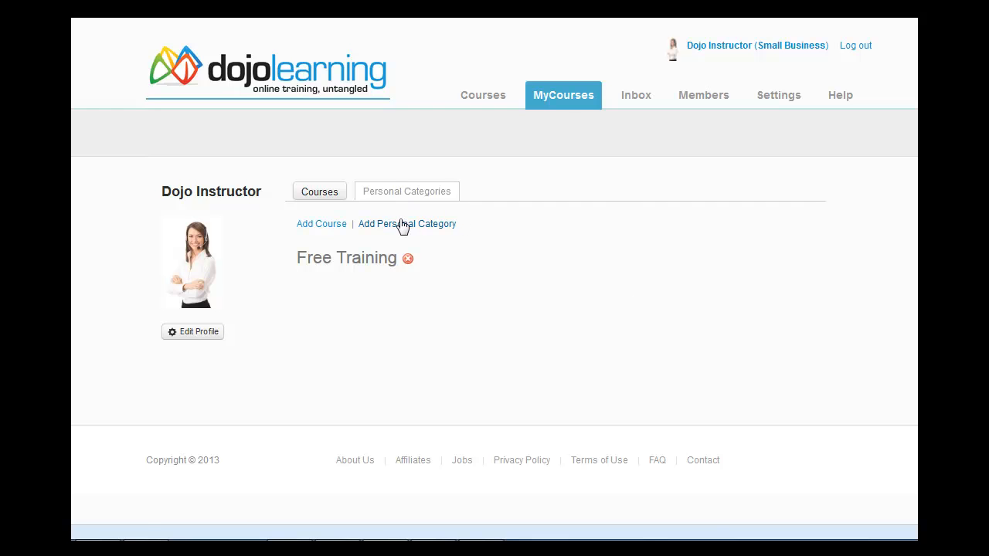
Step: Add another personal category named "Training Programs" to the course categories
left_click(401, 224)
left_click(526, 243)
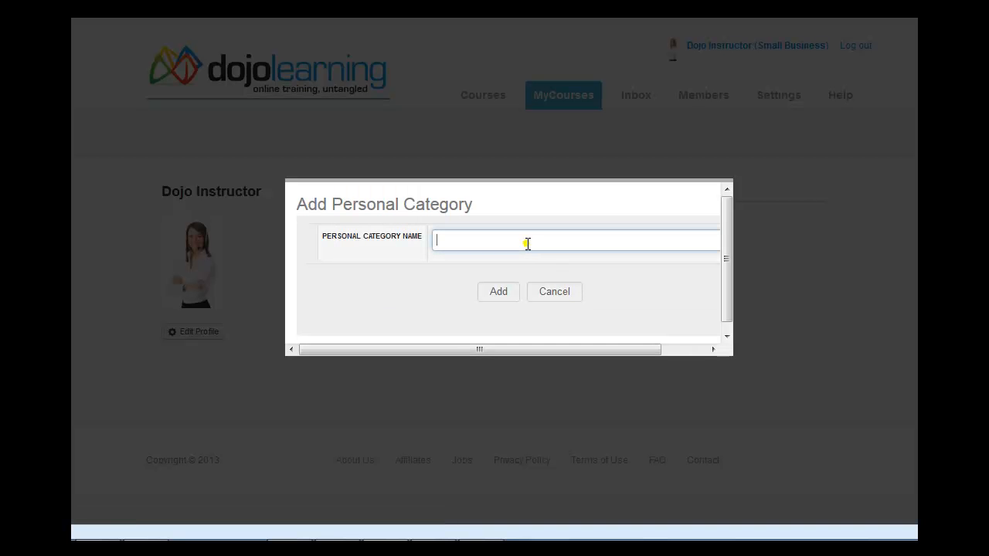
type("T")
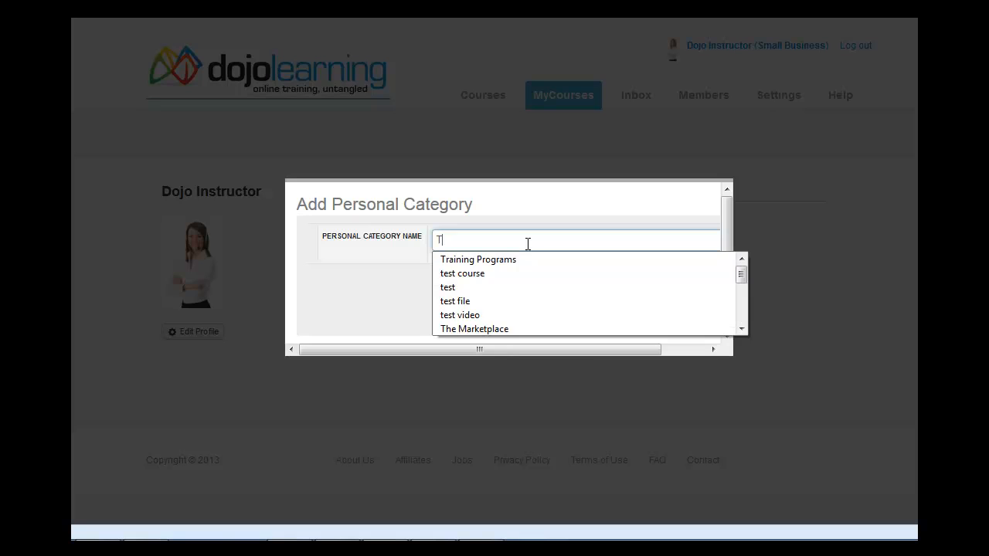
type("raining ")
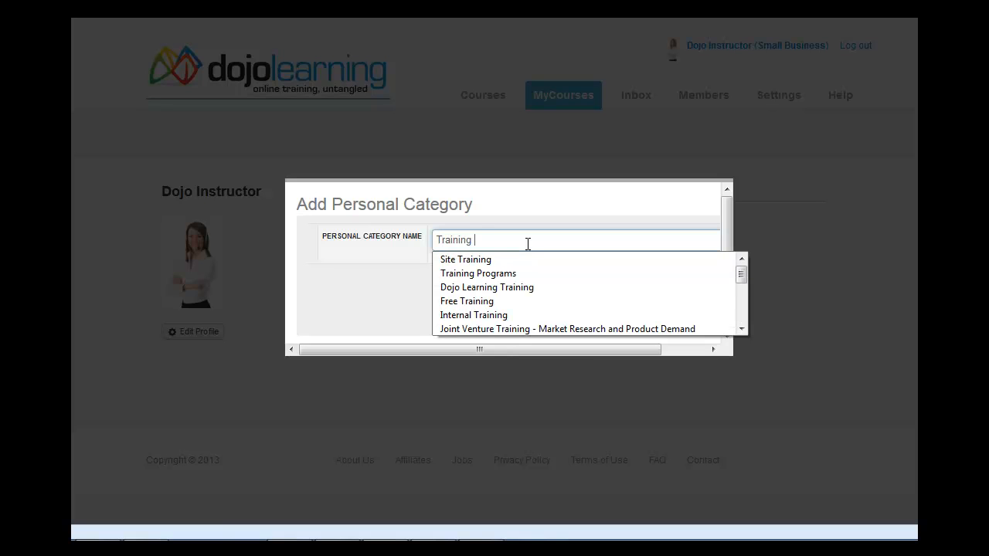
type("Programs")
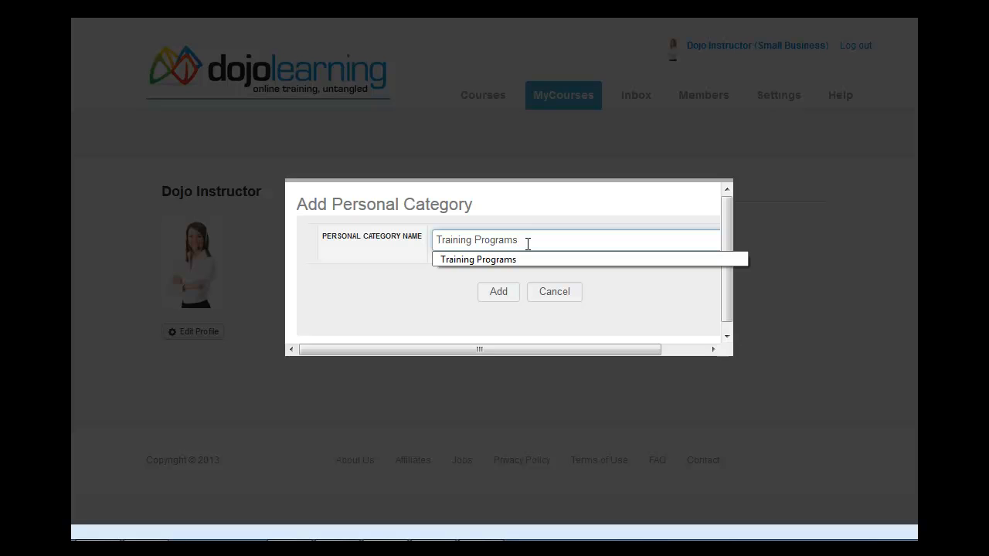
left_click(489, 290)
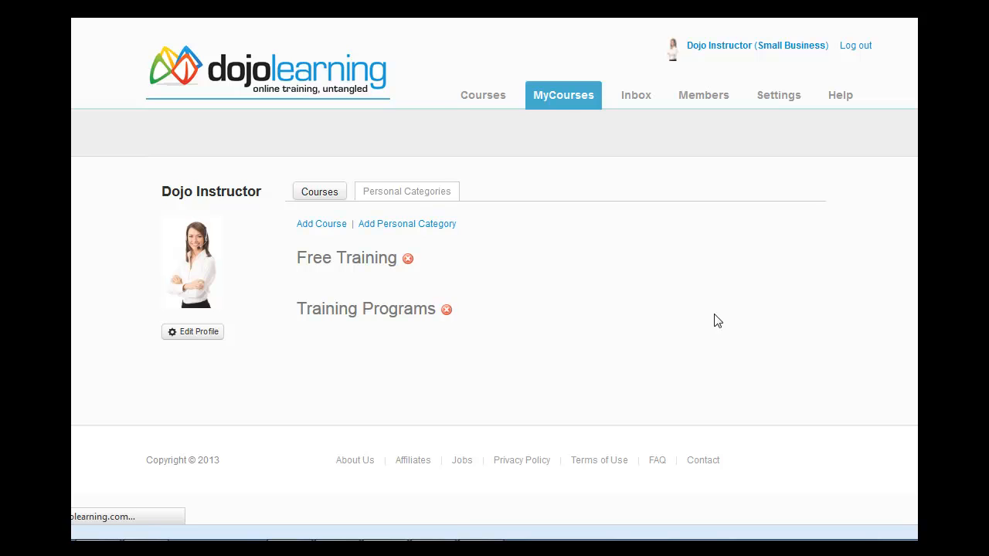
Step: Add a personal category named "Membership Programs" to the course categories
left_click(423, 226)
left_click(551, 244)
type("Me")
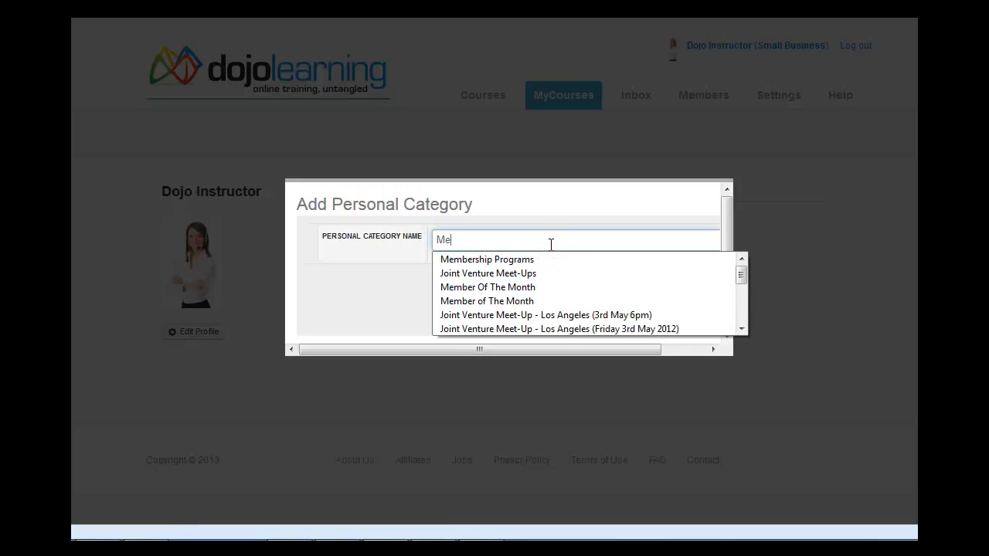
type("mbership")
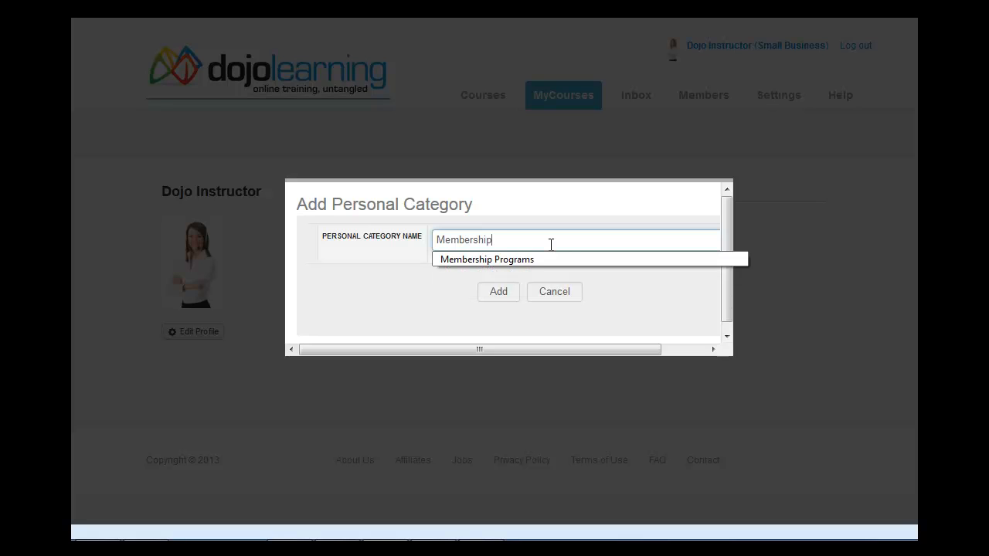
type(" Programs")
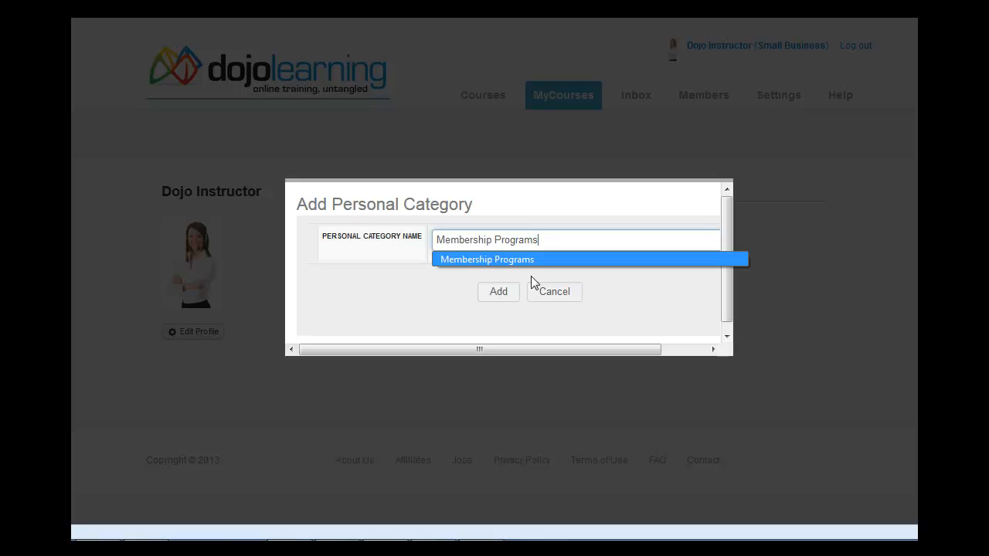
left_click(504, 296)
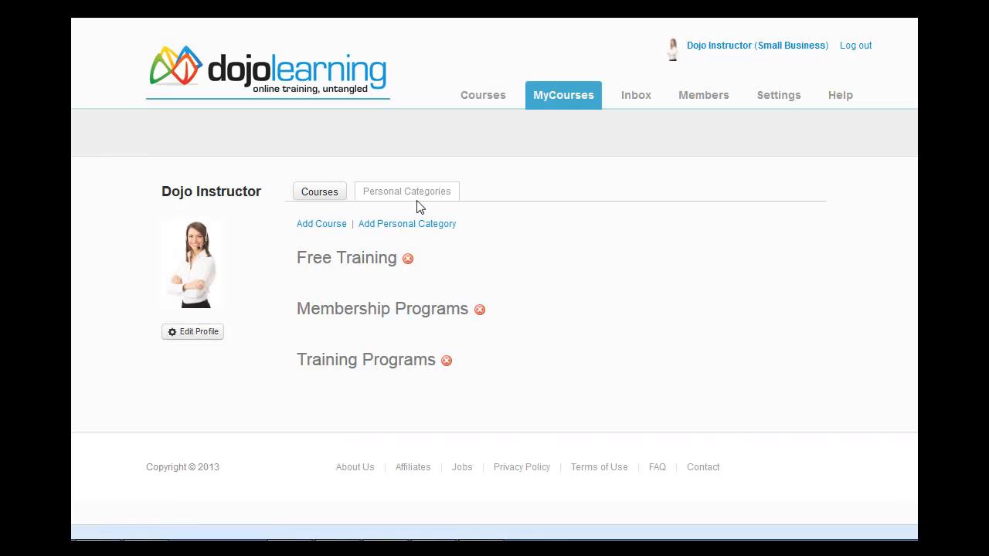
Step: Add a personal category named "Certification Programs" to the course categories
left_click(415, 224)
left_click(480, 247)
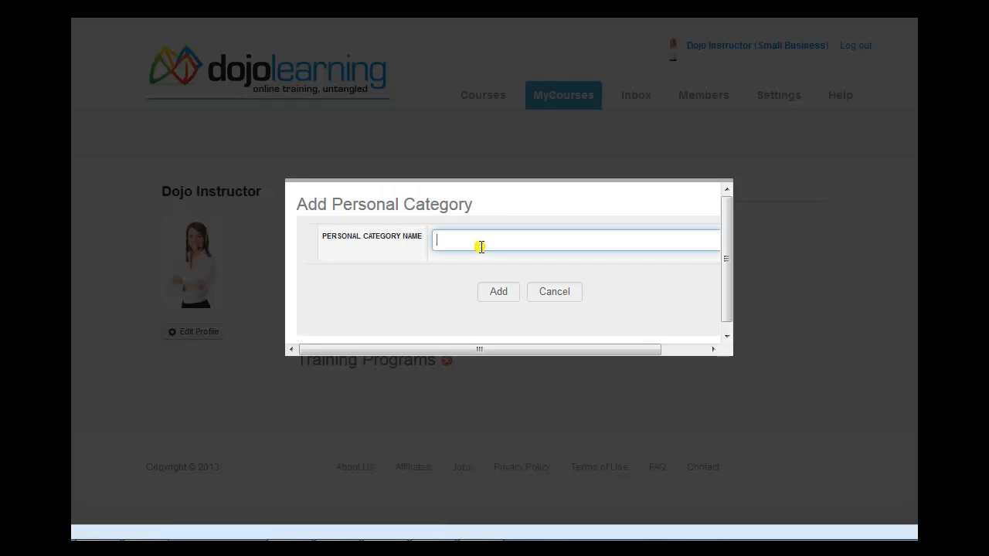
type("Cert")
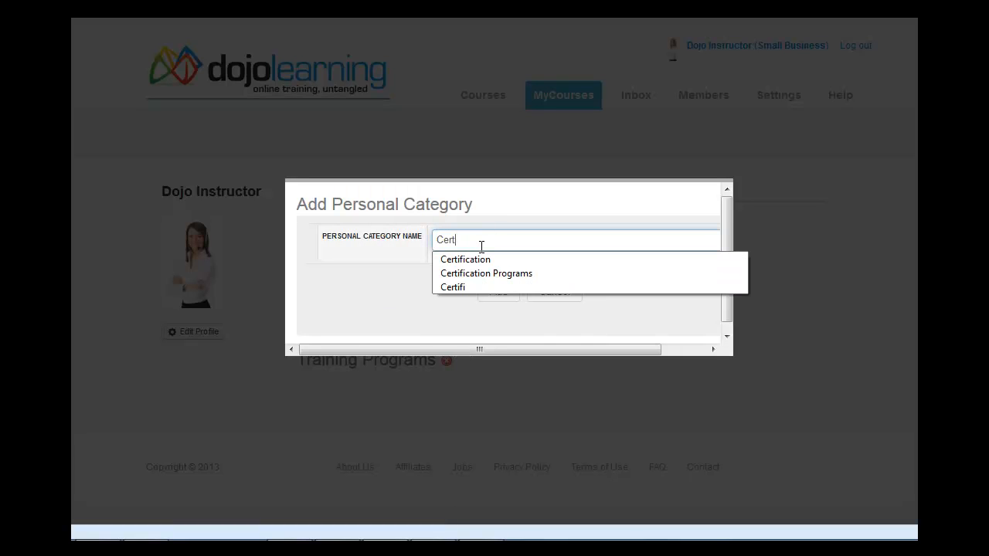
type("ificat")
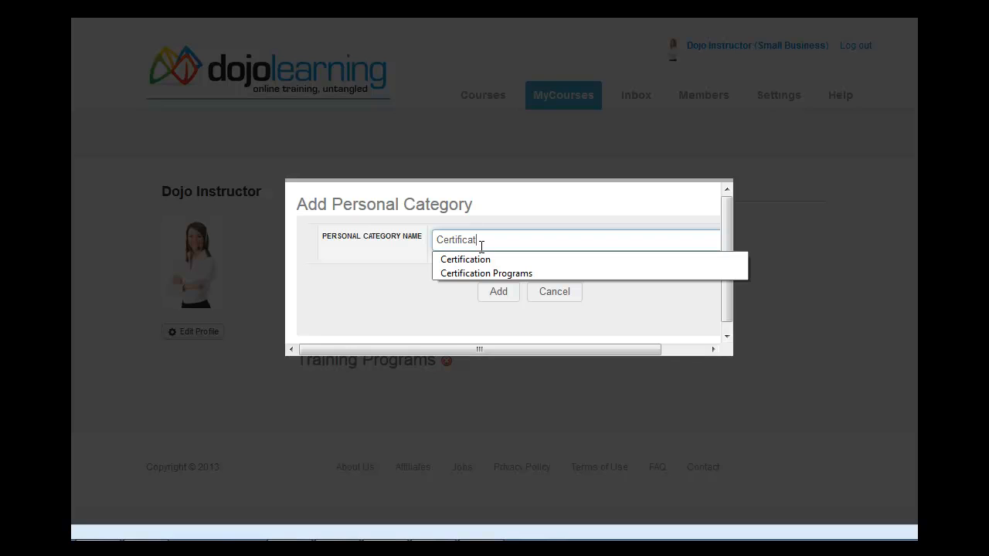
type("ion Pro")
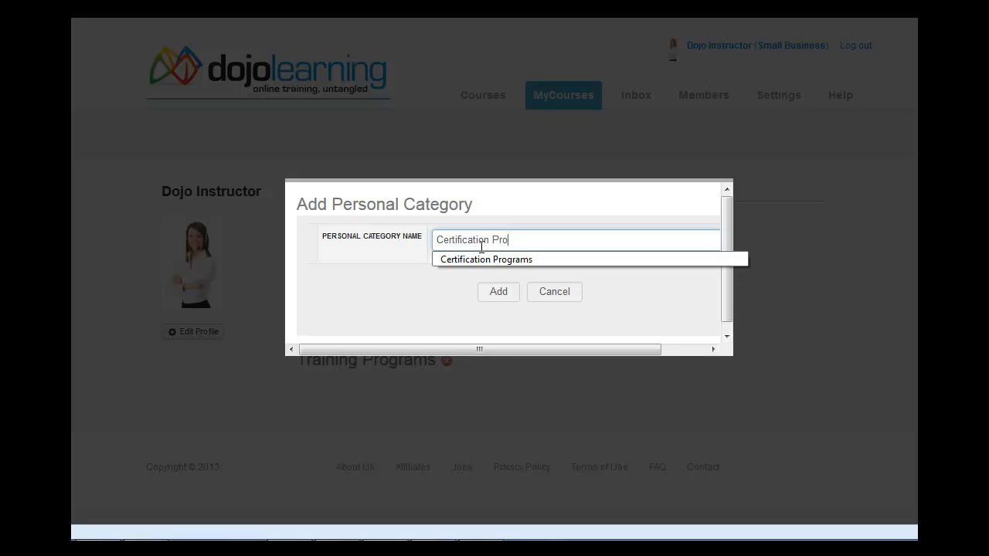
type("grams")
left_click(498, 291)
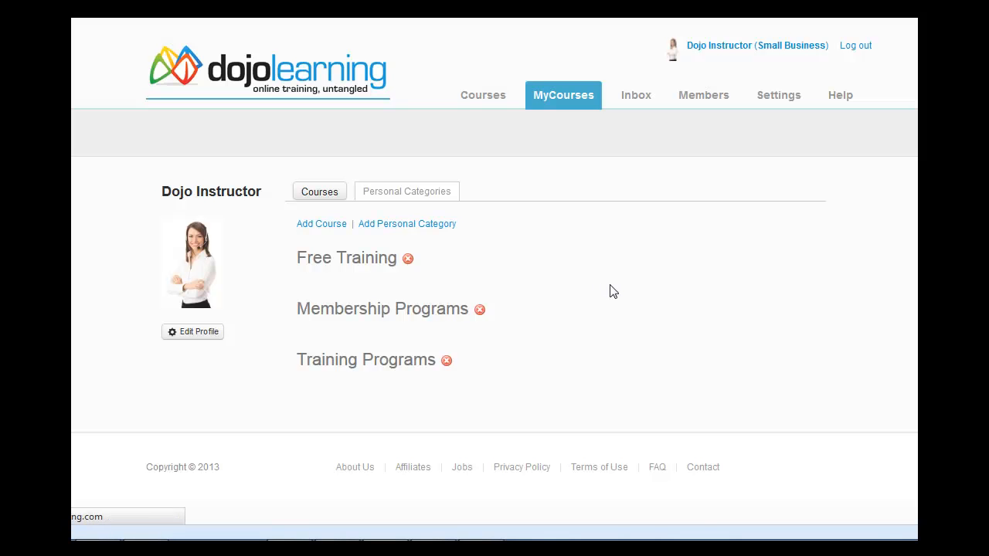
Step: Add a personal category named "Internal Training" to the course categories
left_click(386, 225)
left_click(528, 238)
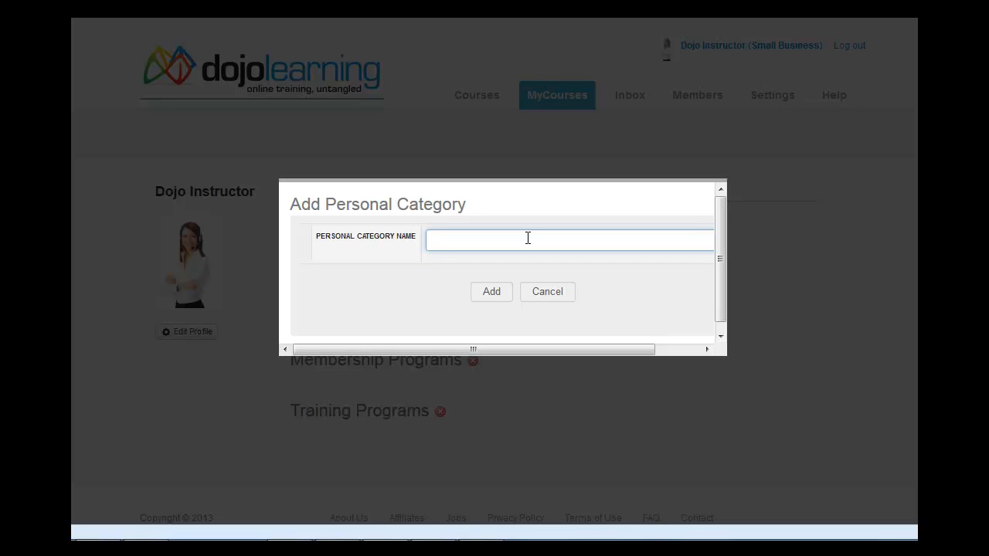
type("Inte")
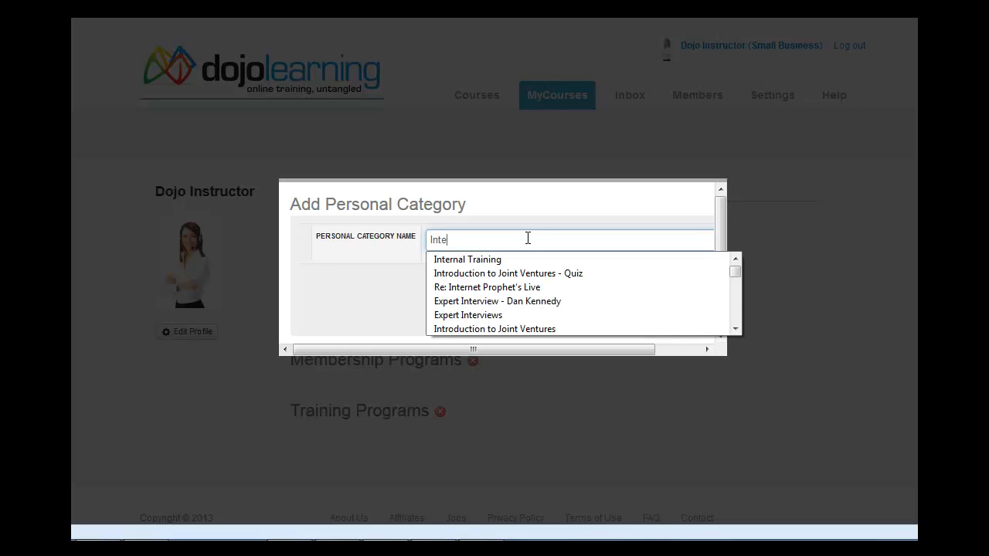
type("rnal")
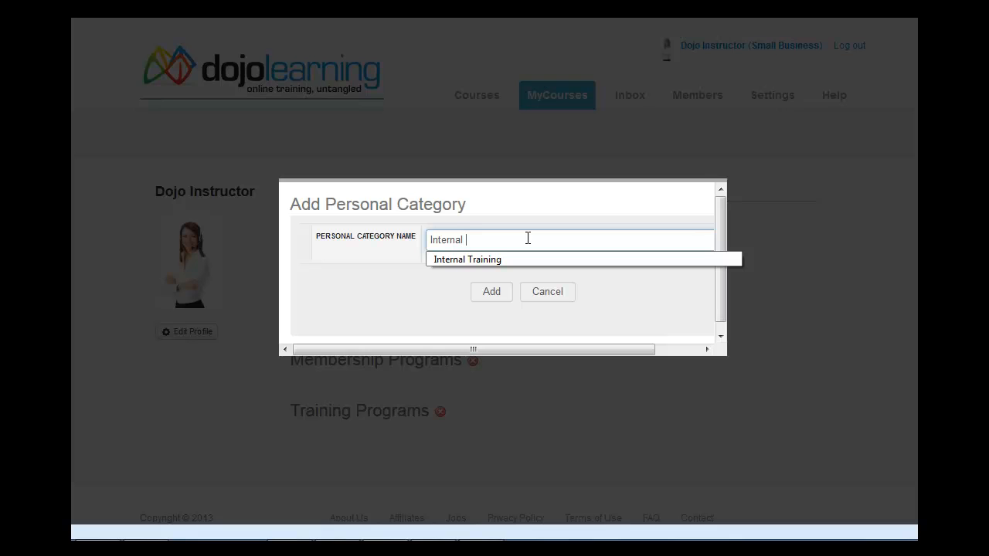
left_click(513, 264)
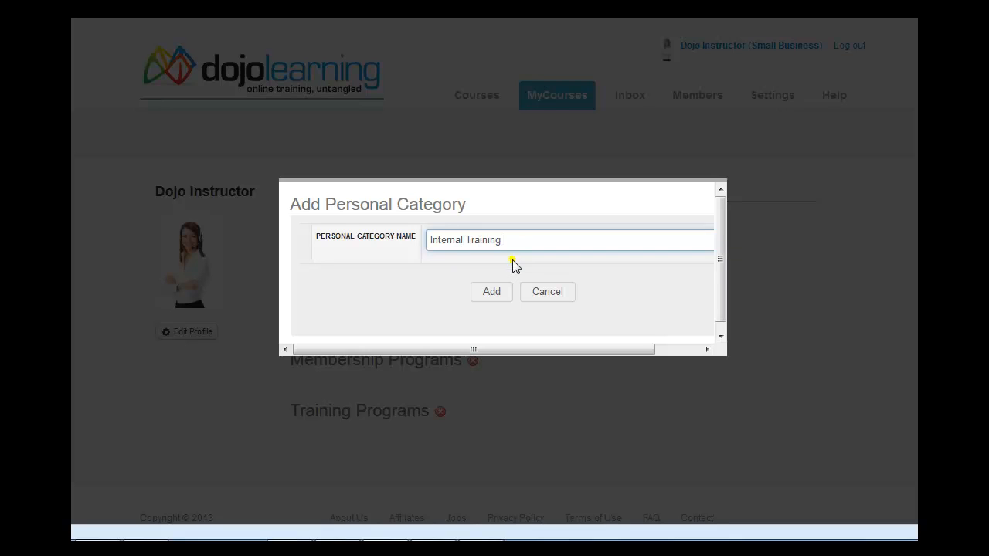
left_click(492, 293)
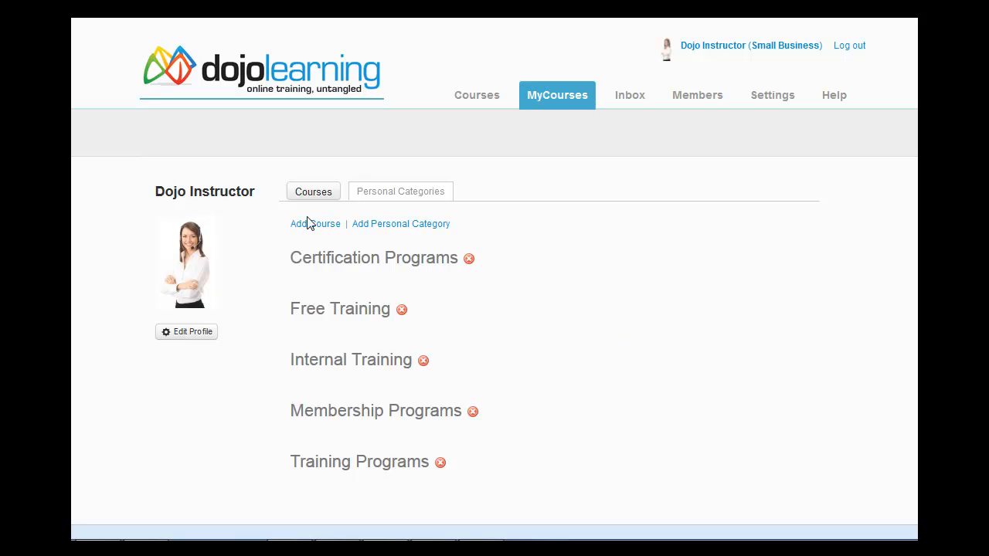
Step: Start a new course and name it "Dojo Learning Training"
left_click(313, 194)
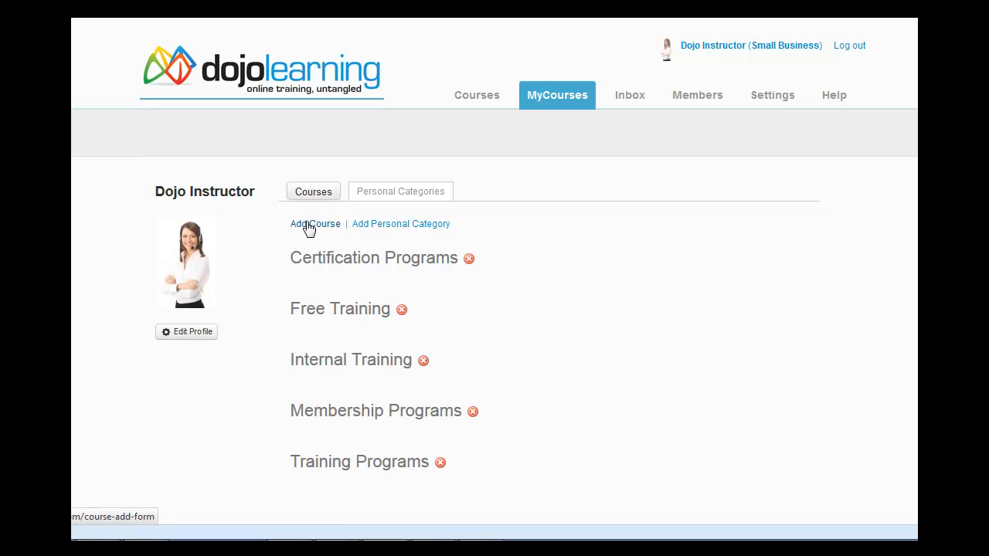
left_click(309, 226)
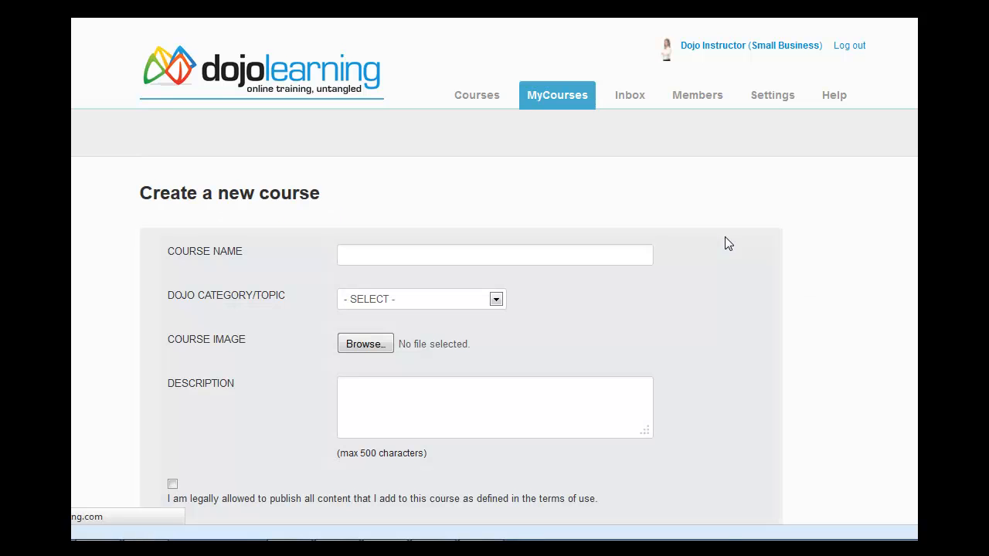
left_click(535, 260)
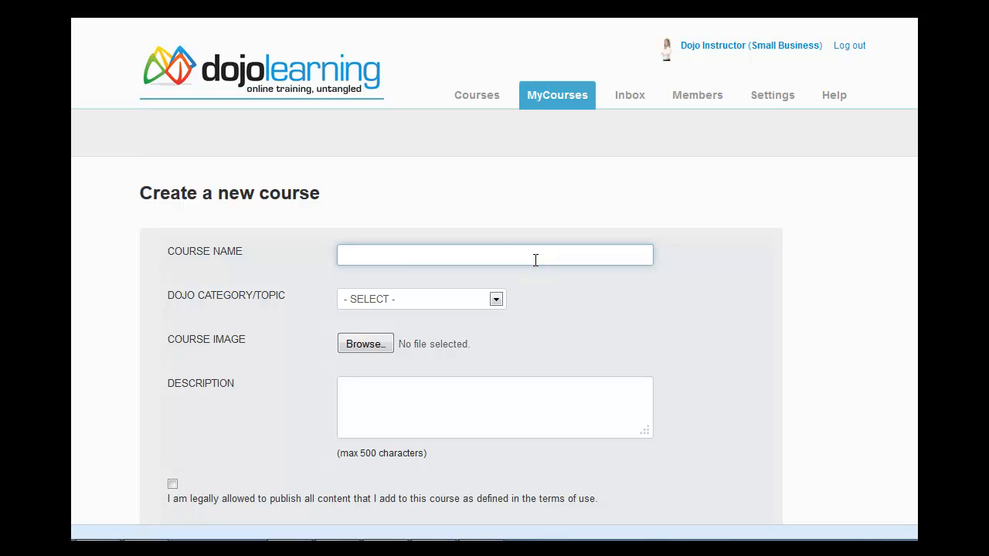
type("Dojo")
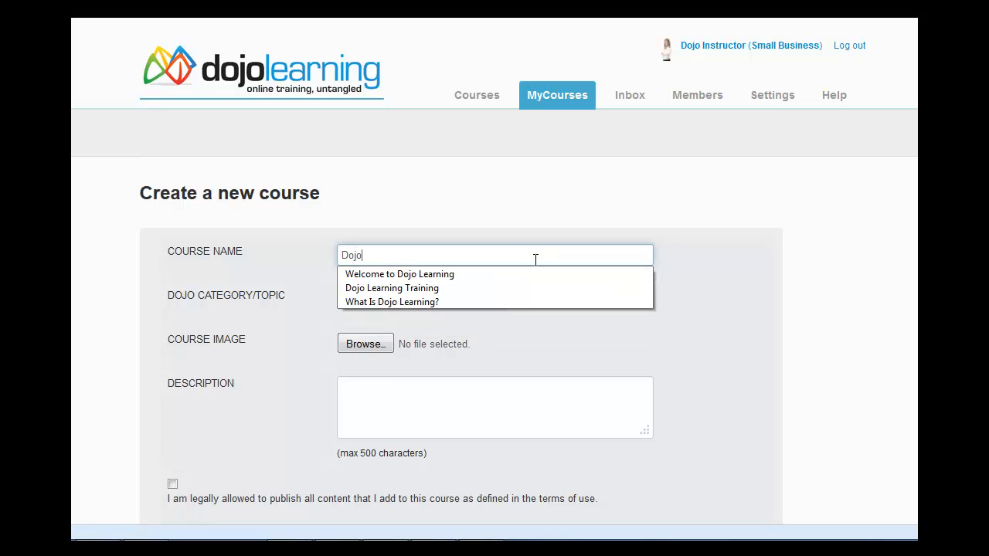
type(" L")
left_click(503, 286)
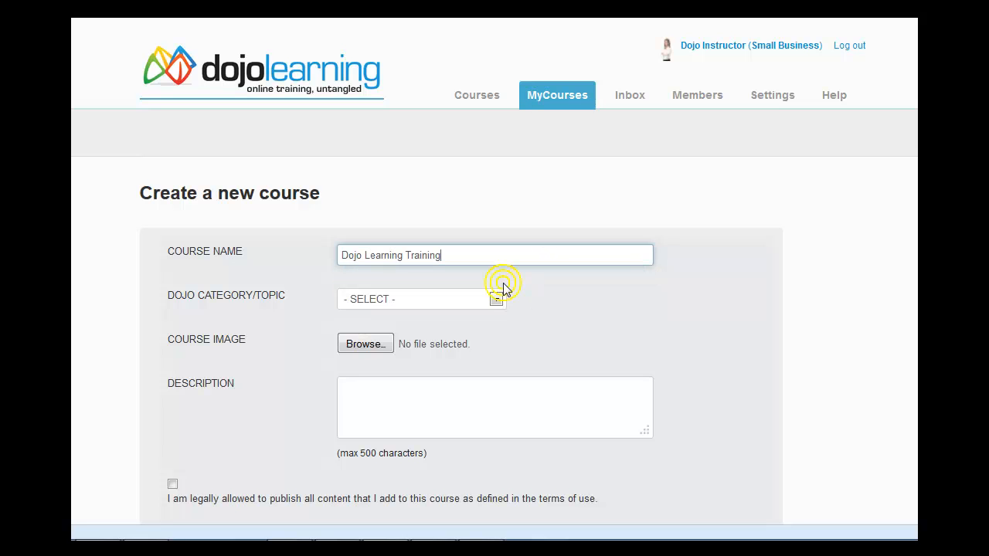
Step: Set the course's Dojo category to Education and choose the dojo image file as the course image
left_click(496, 301)
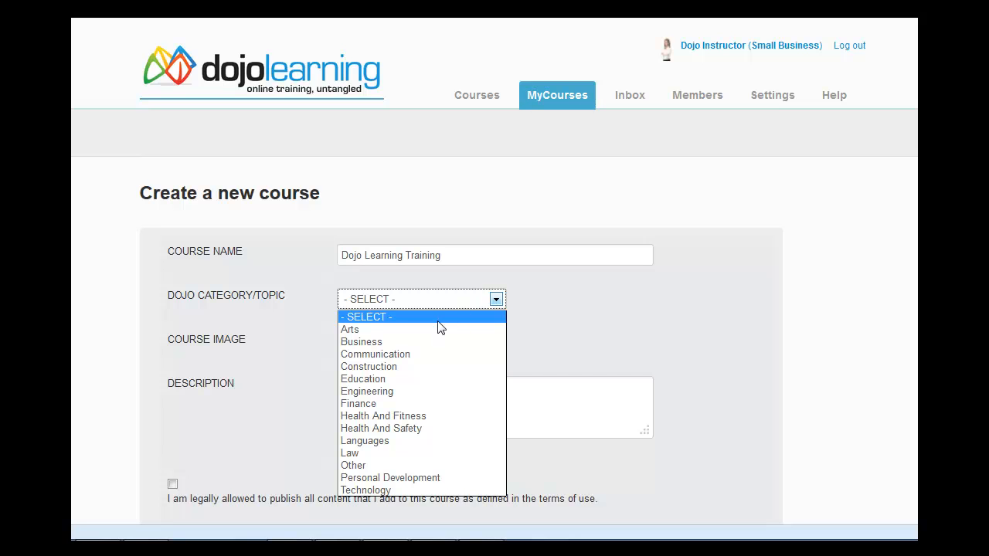
left_click(423, 378)
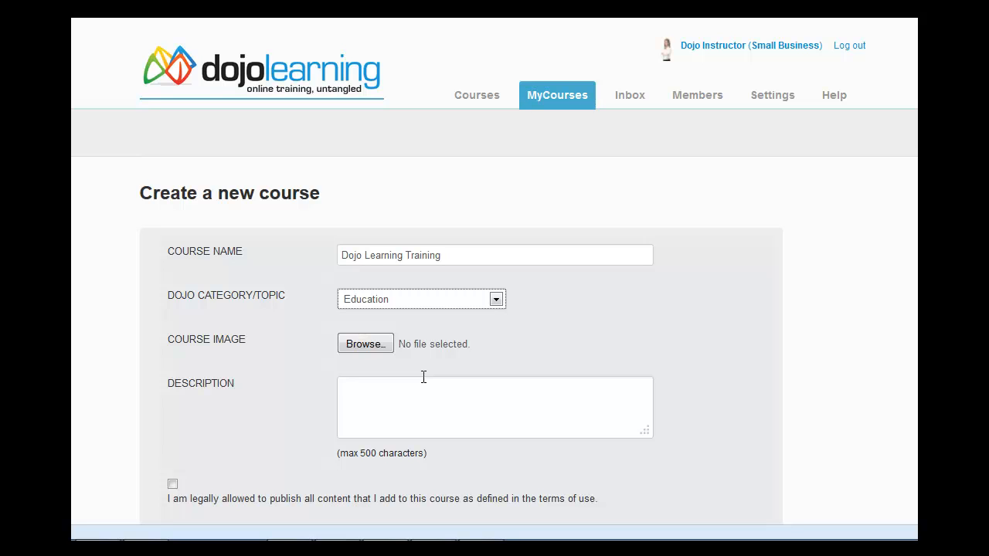
left_click(368, 347)
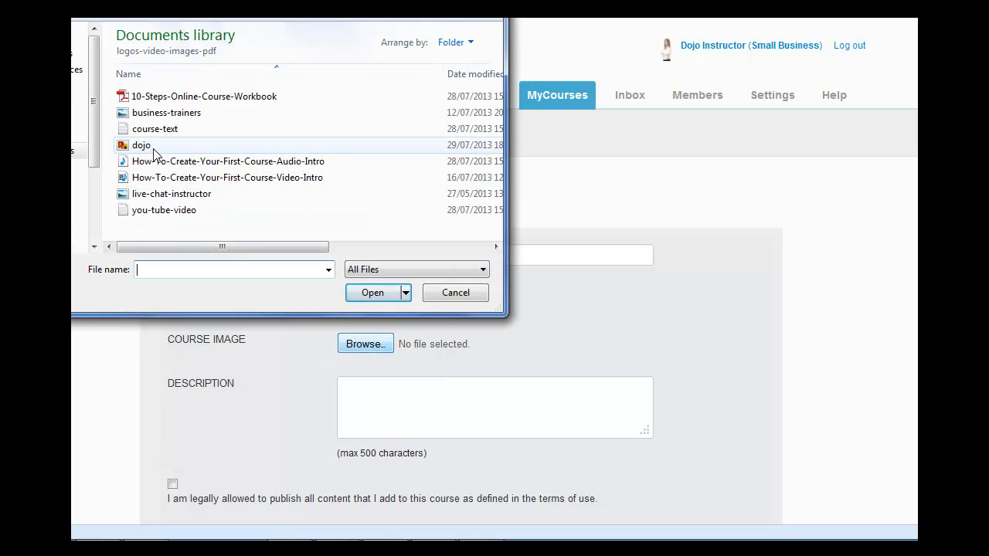
left_click(143, 145)
left_click(363, 290)
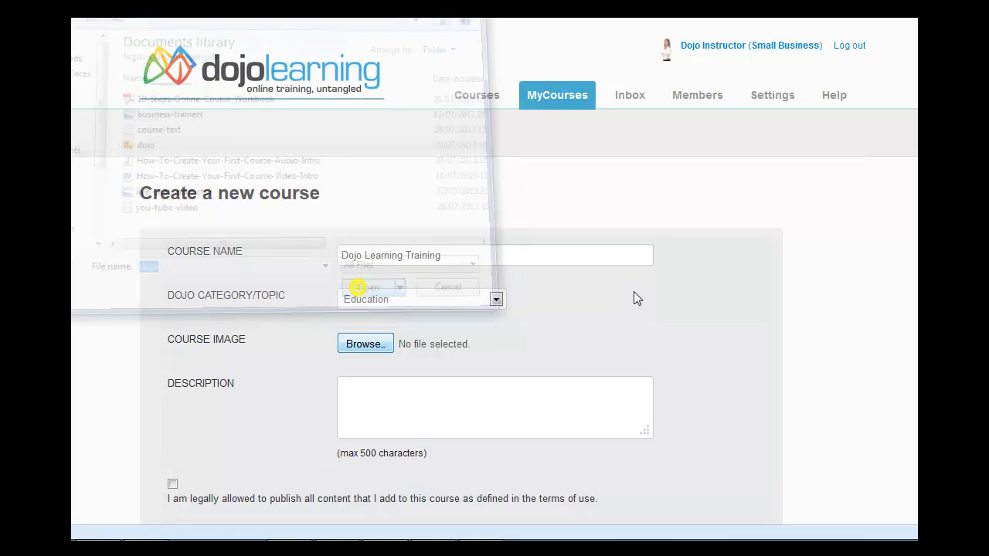
Step: Describe the course as "How to create courses using Dojo Learning." and confirm the legal right to publish its content
left_click(563, 397)
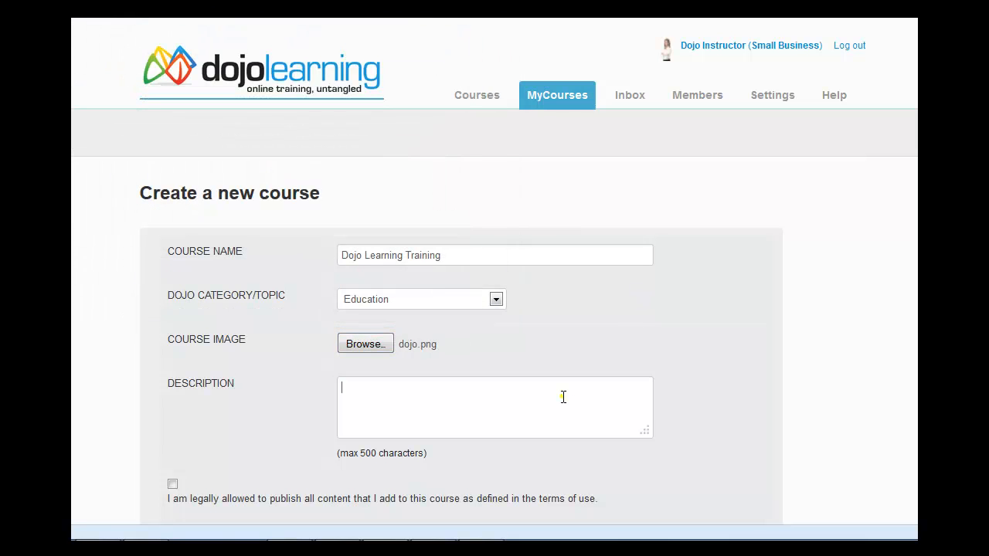
type("How")
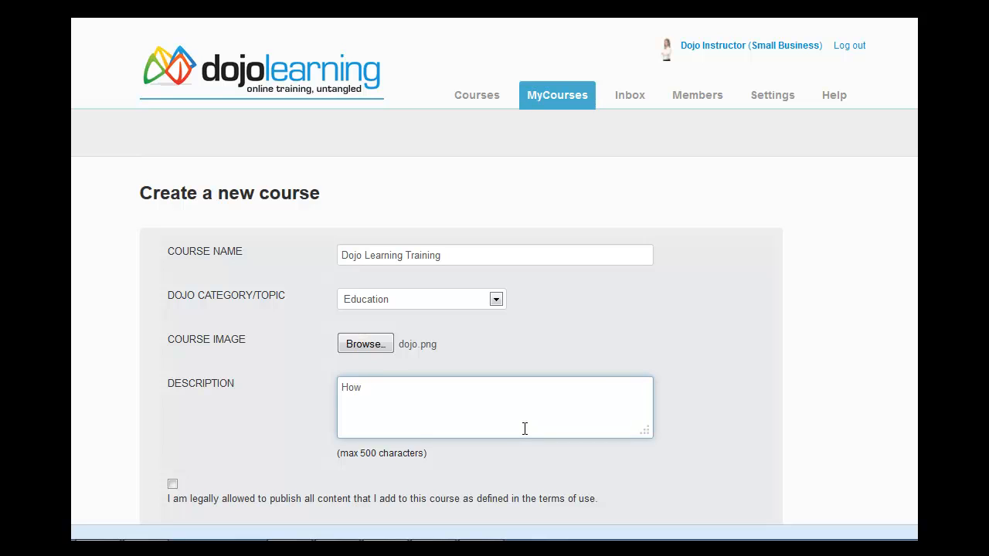
type(" to create courses using D")
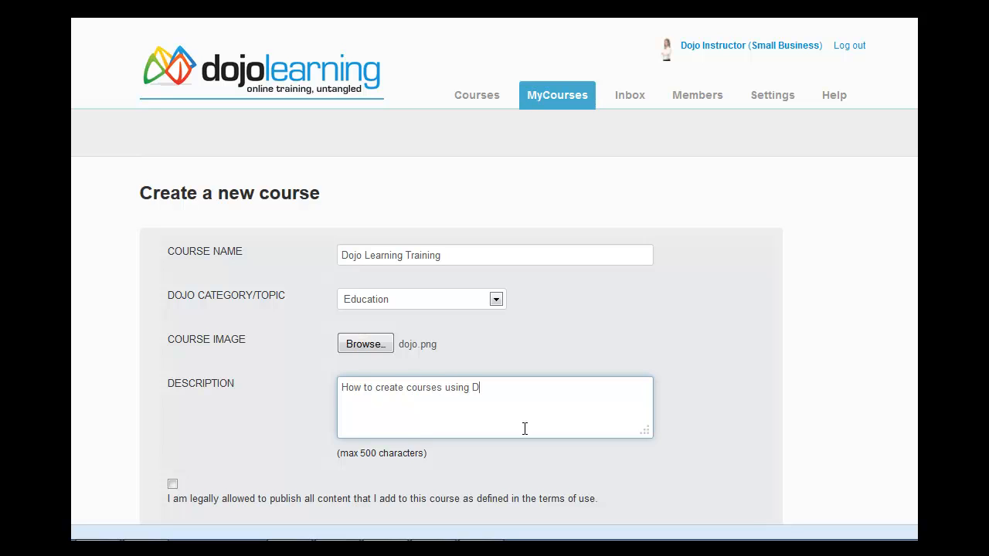
type("ojo Learning.")
scroll(585, 421, "down", 3)
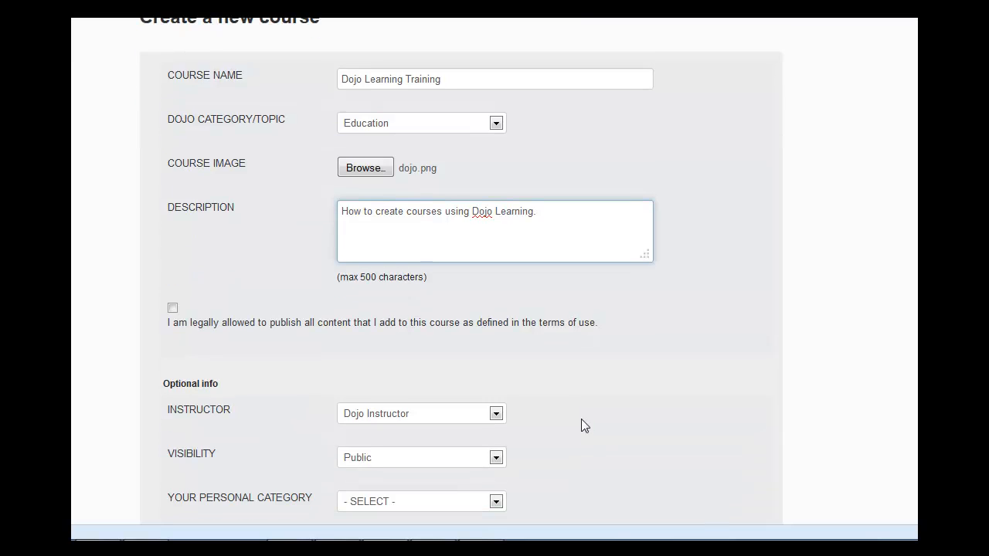
scroll(584, 422, "down", 1)
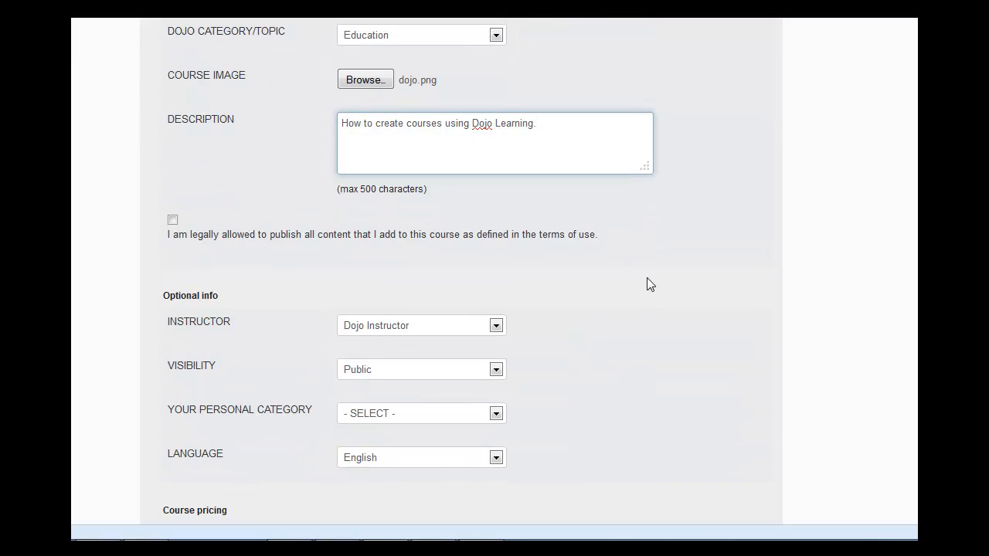
left_click(172, 220)
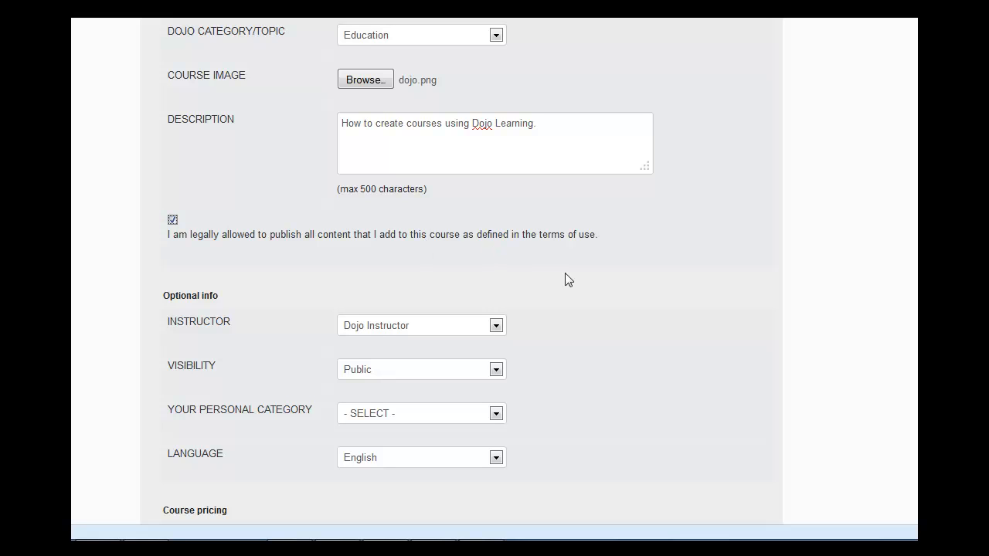
Step: Switch the course visibility to Private and back to Public
scroll(611, 311, "down", 3)
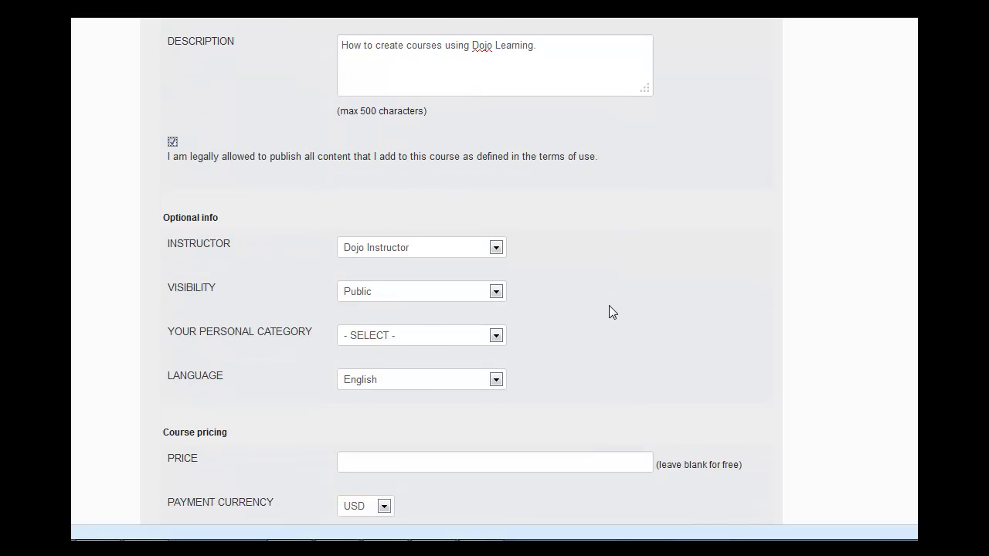
scroll(610, 312, "down", 1)
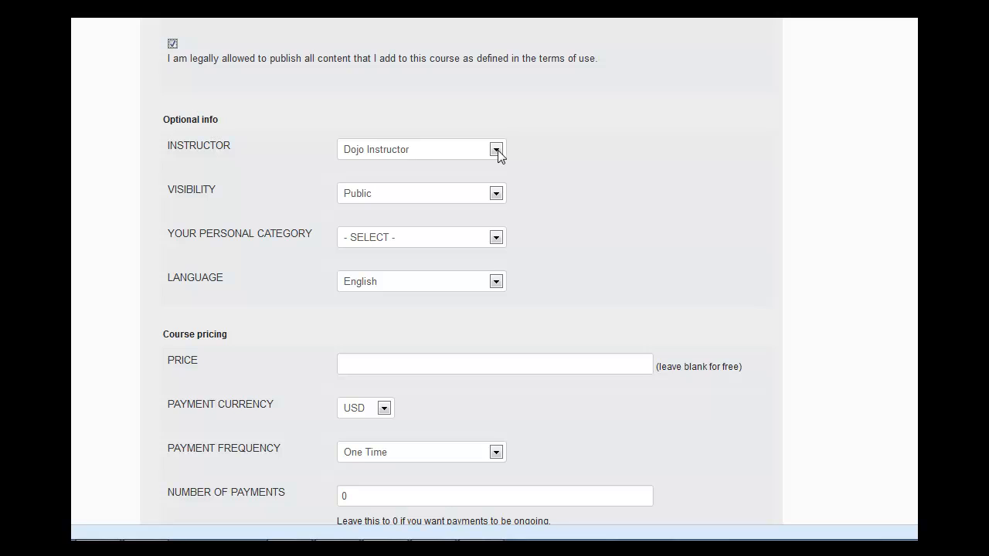
left_click(496, 194)
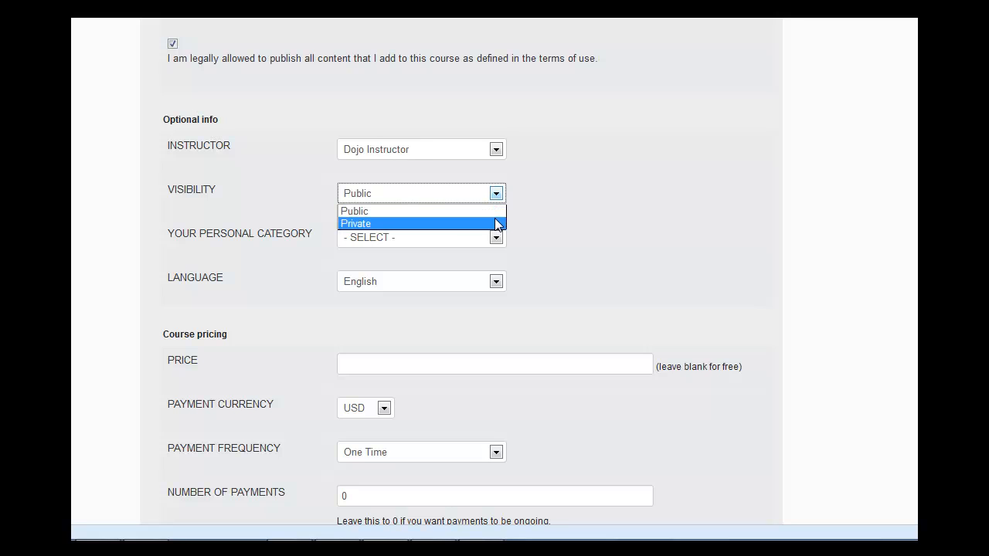
left_click(496, 224)
left_click(496, 194)
left_click(491, 207)
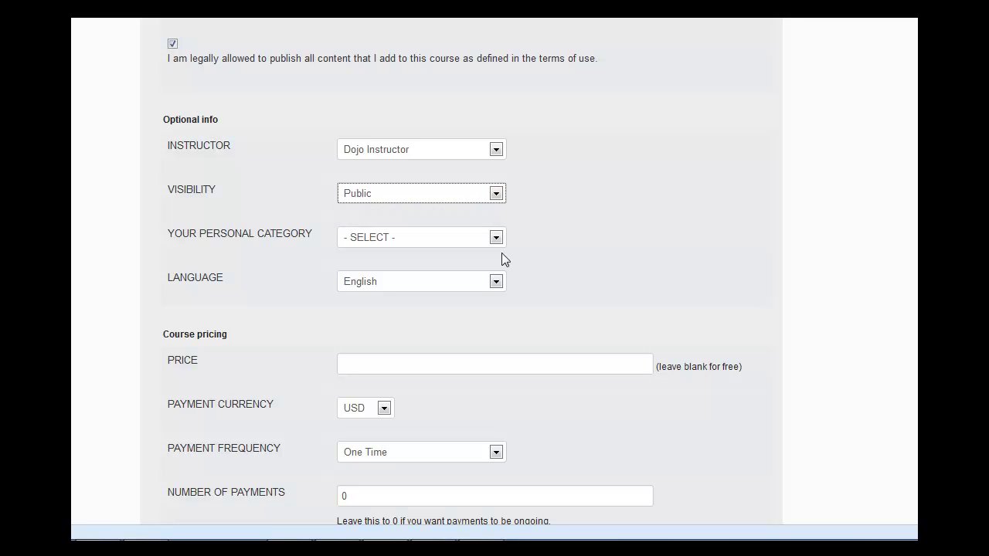
Step: Assign the course to the personal category Training Programs
left_click(498, 238)
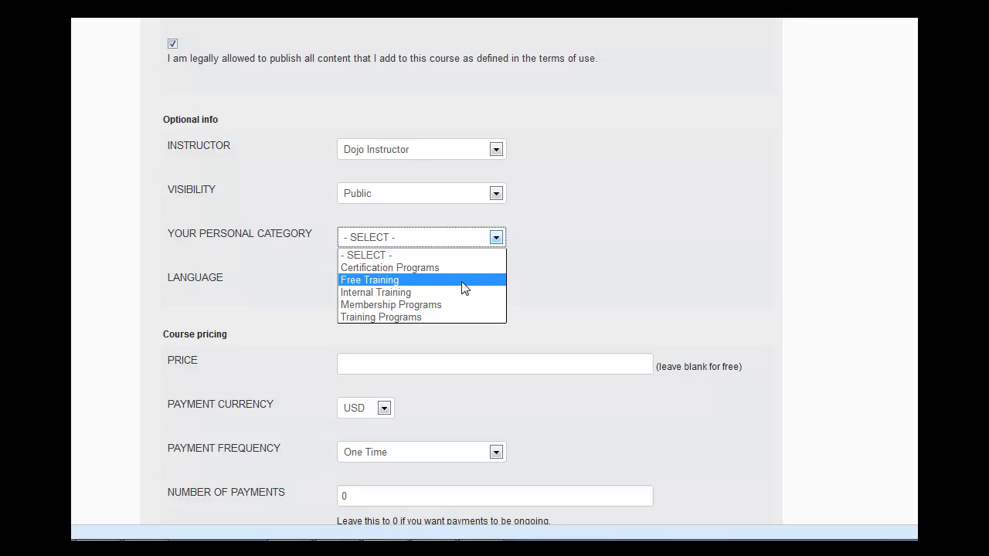
left_click(445, 316)
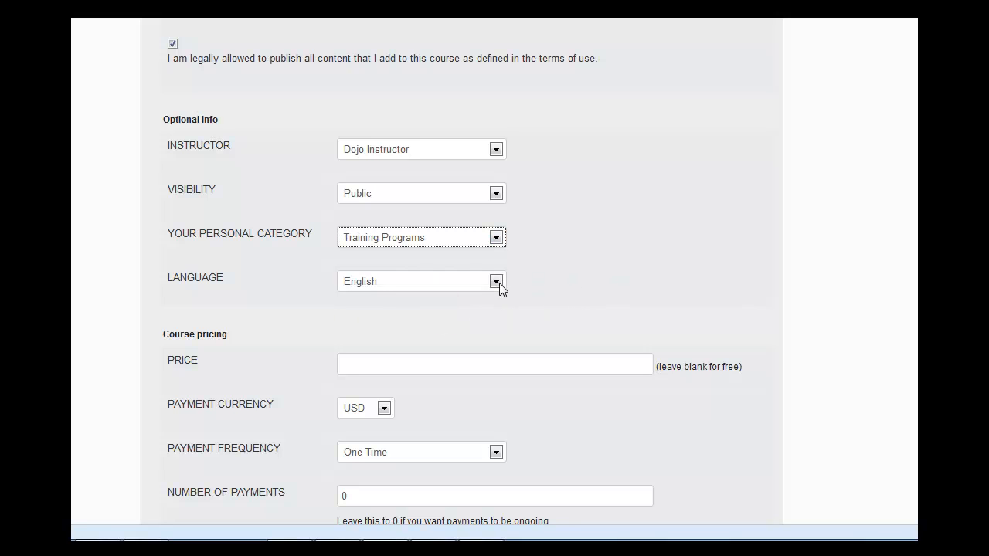
Step: Enter 197 as the course price in the pricing section
scroll(829, 274, "down", 2)
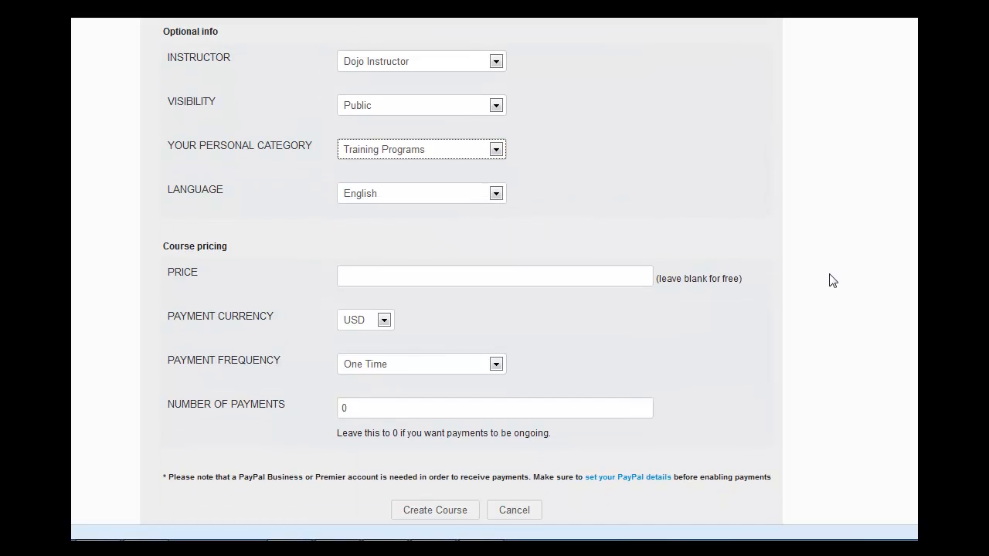
scroll(832, 280, "down", 1)
left_click(458, 185)
type("197")
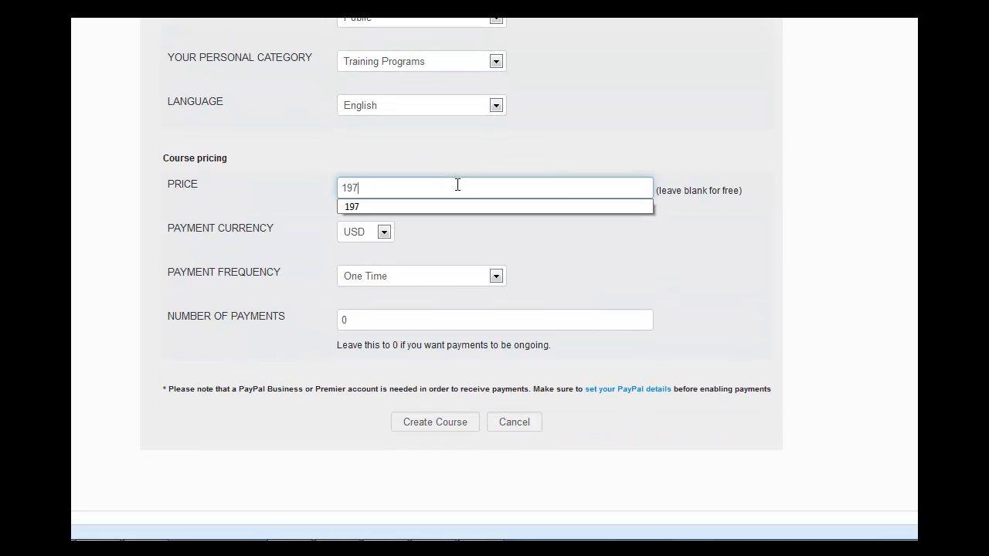
left_click(540, 241)
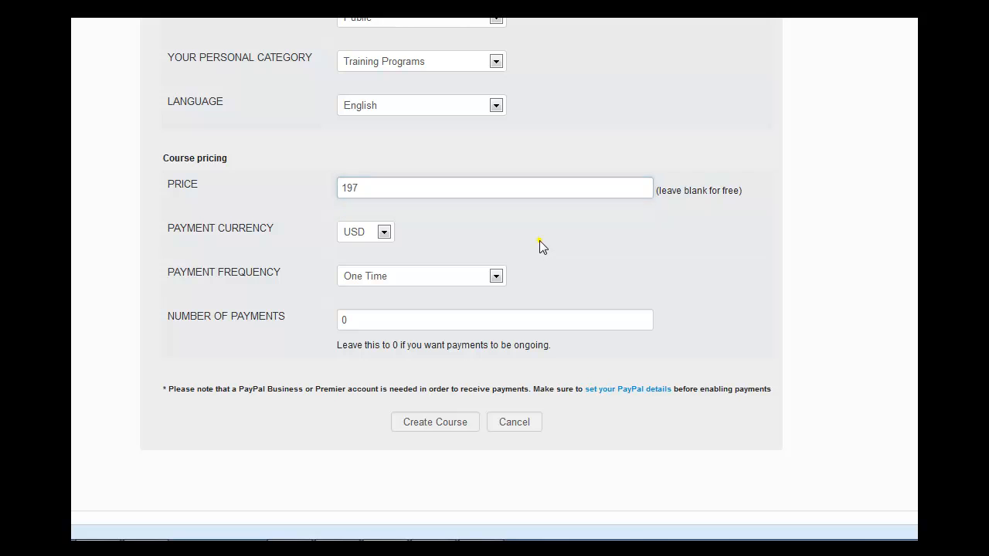
Step: Keep USD as the payment currency and set the payment frequency to Monthly
left_click(384, 232)
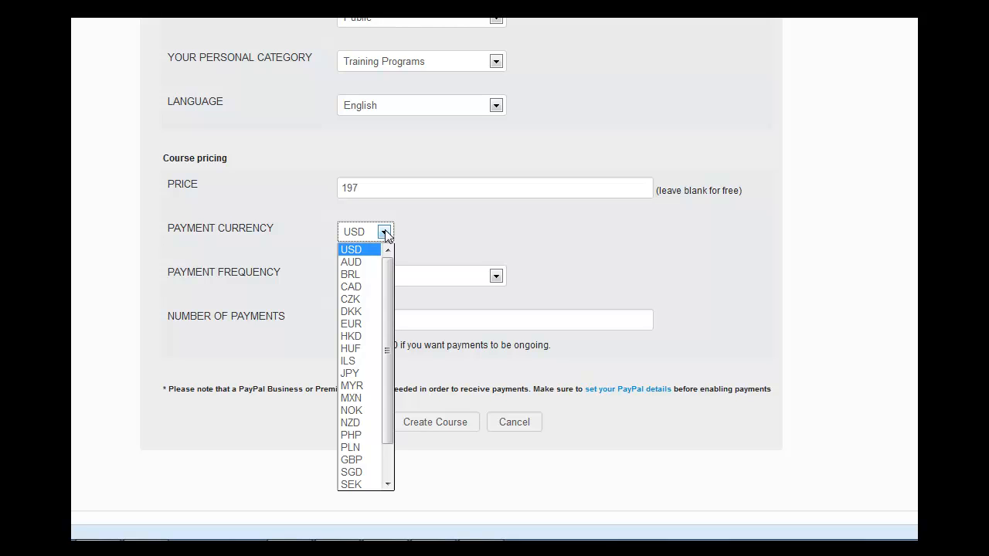
left_click(384, 234)
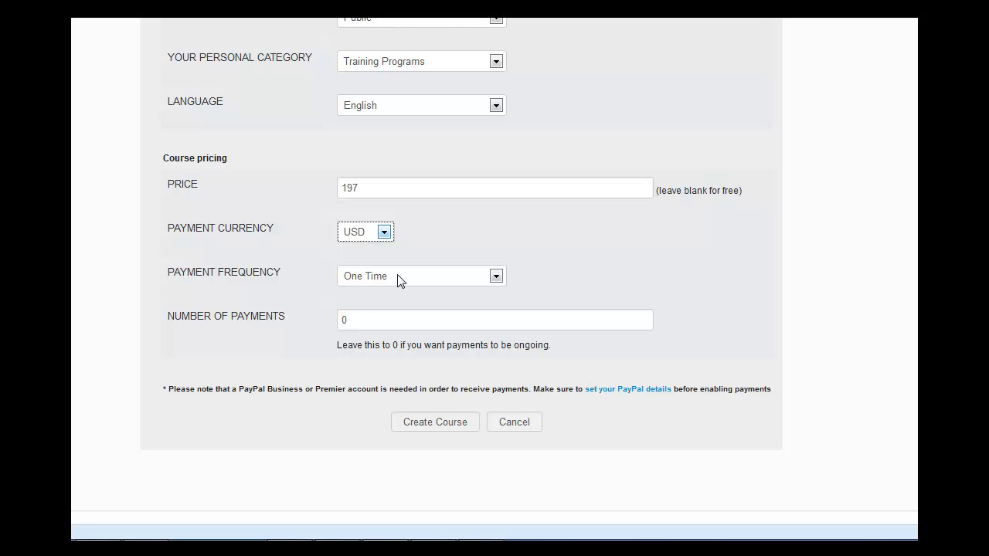
left_click(496, 278)
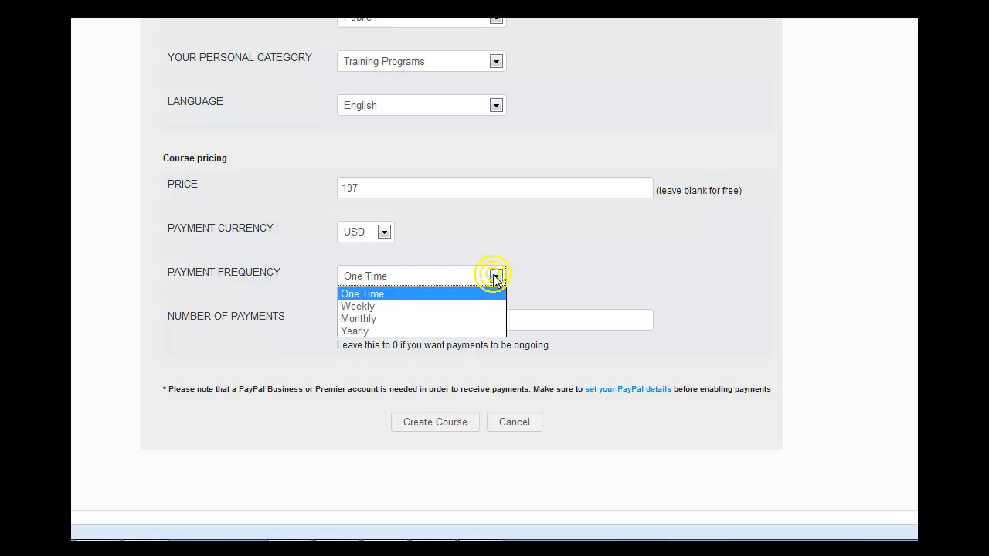
left_click(429, 318)
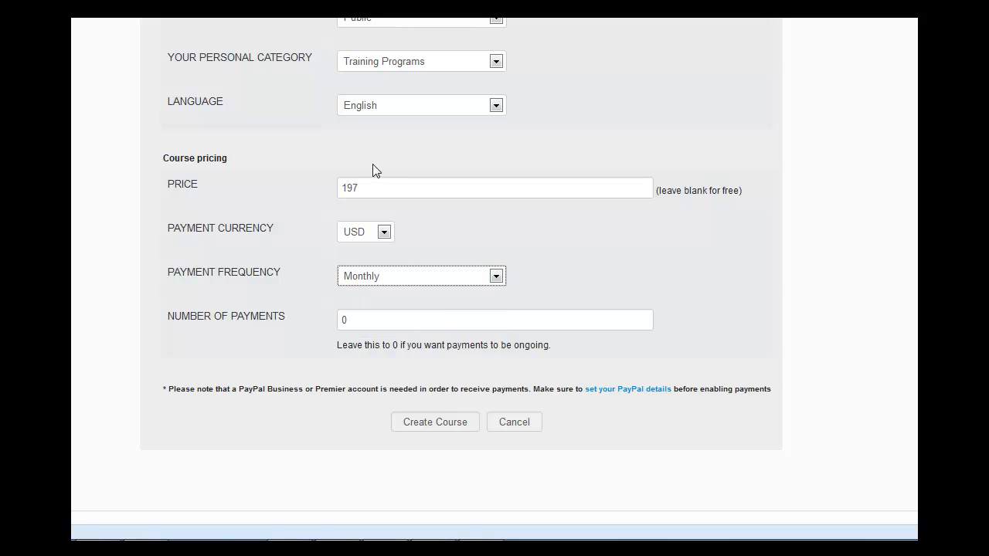
Step: Replace the course price with 127 for the monthly payment plan
left_click_drag(364, 186, 322, 192)
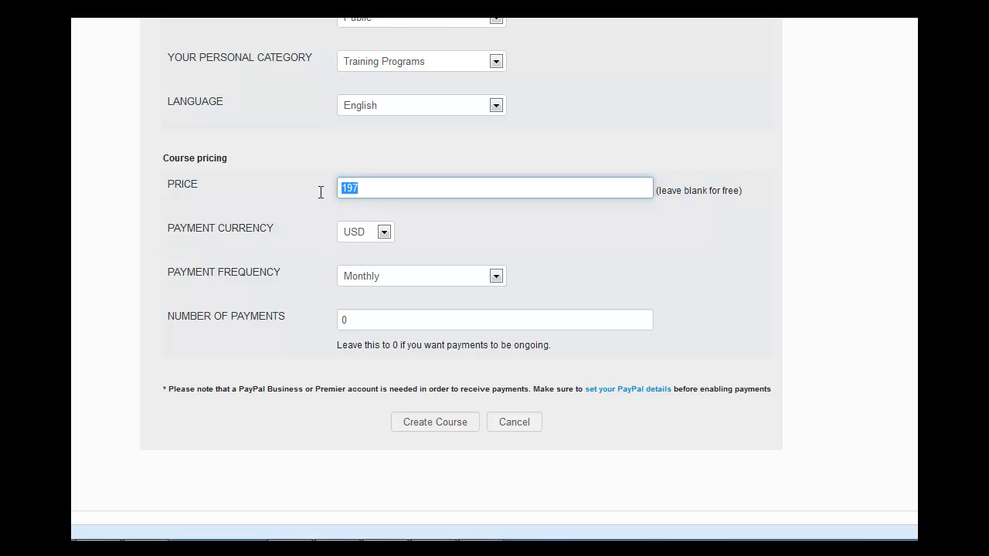
type("127")
left_click(573, 230)
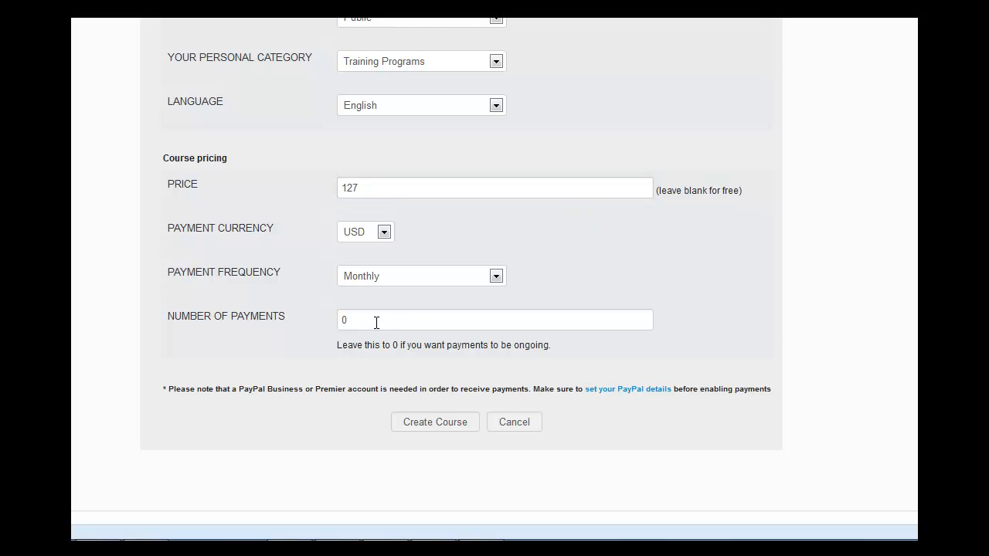
Step: Set the number of payments to 2 for the monthly plan
left_click_drag(355, 320, 340, 319)
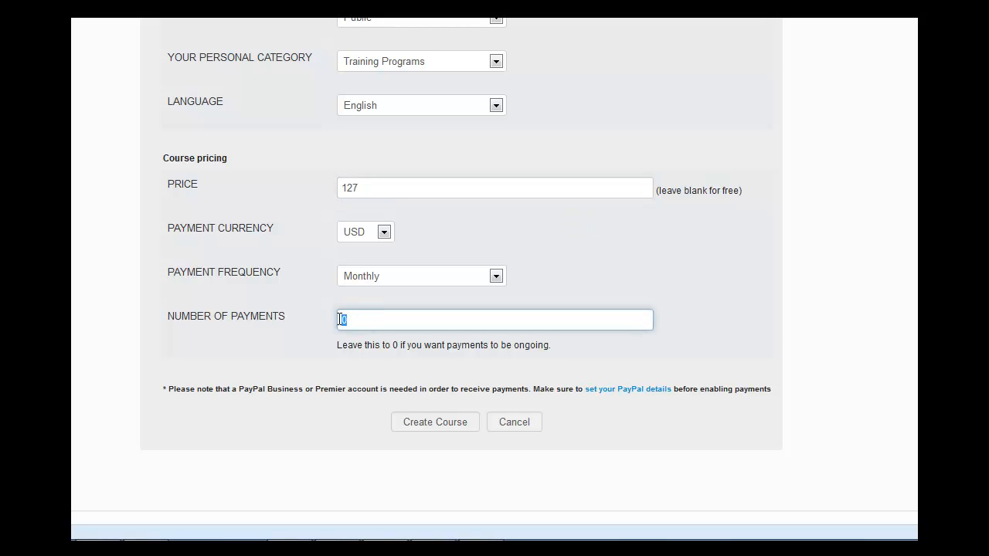
type("2")
Step: Change the payment frequency to One Time and set the course price to 197
left_click(495, 276)
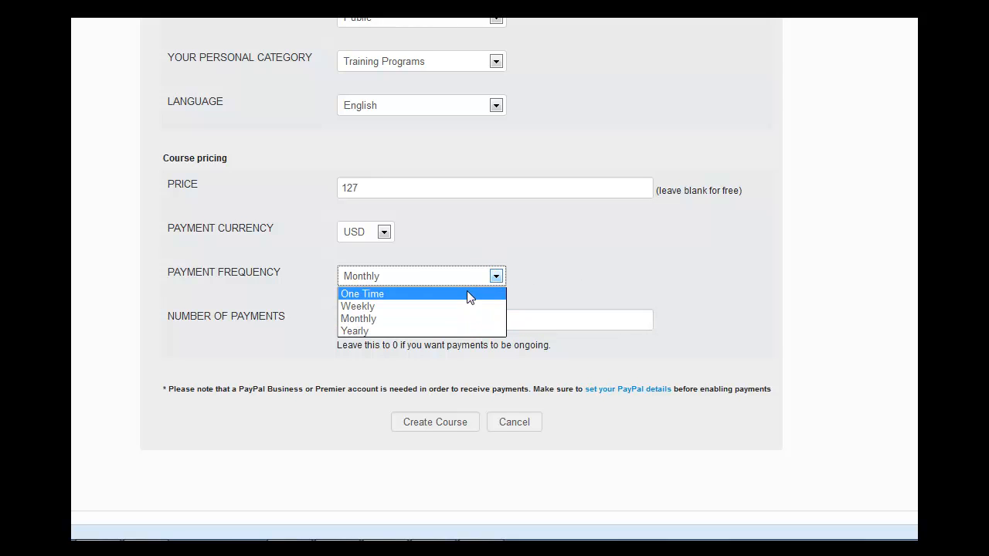
left_click(466, 293)
left_click_drag(374, 191, 327, 190)
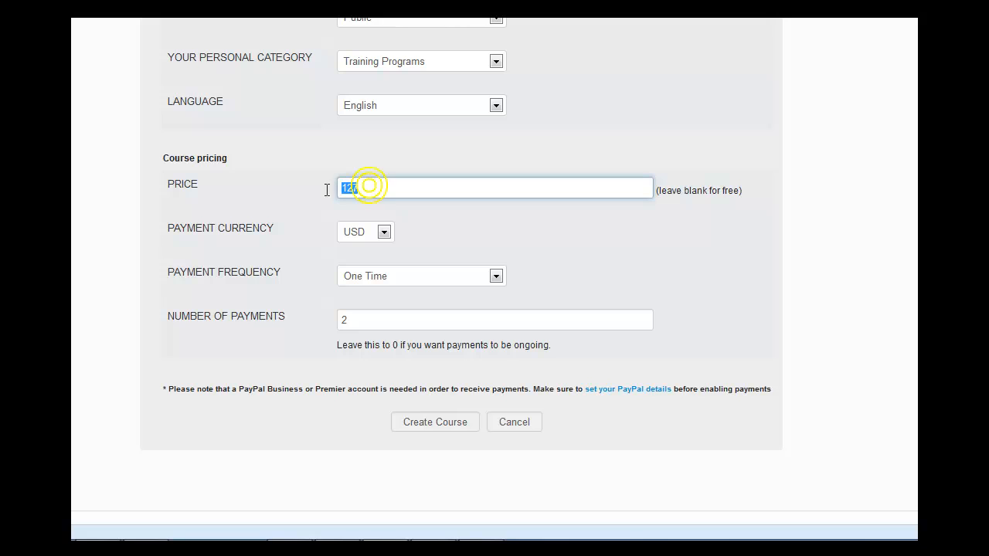
type("197")
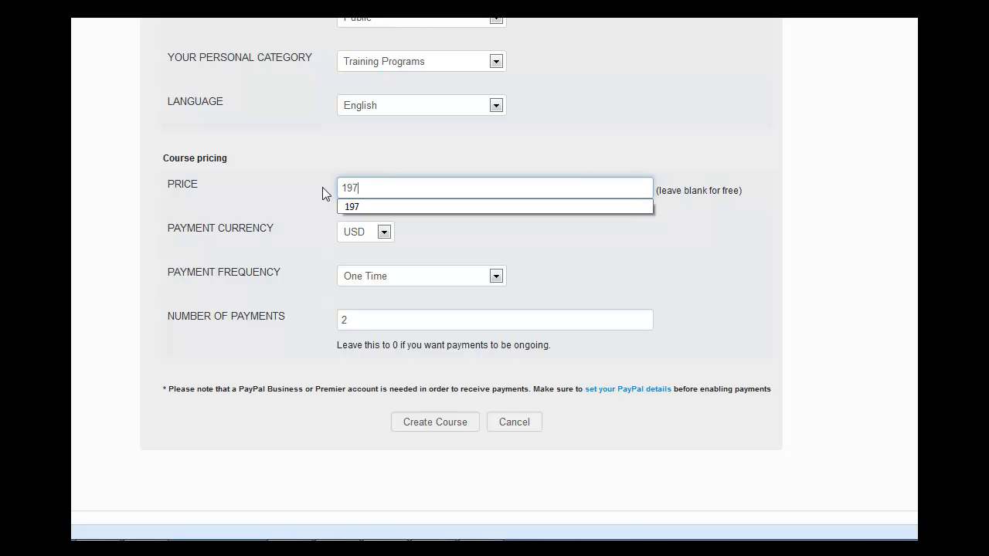
Step: Set the number of payments to 1 in the course pricing section
left_click(345, 323)
left_click_drag(345, 323, 335, 330)
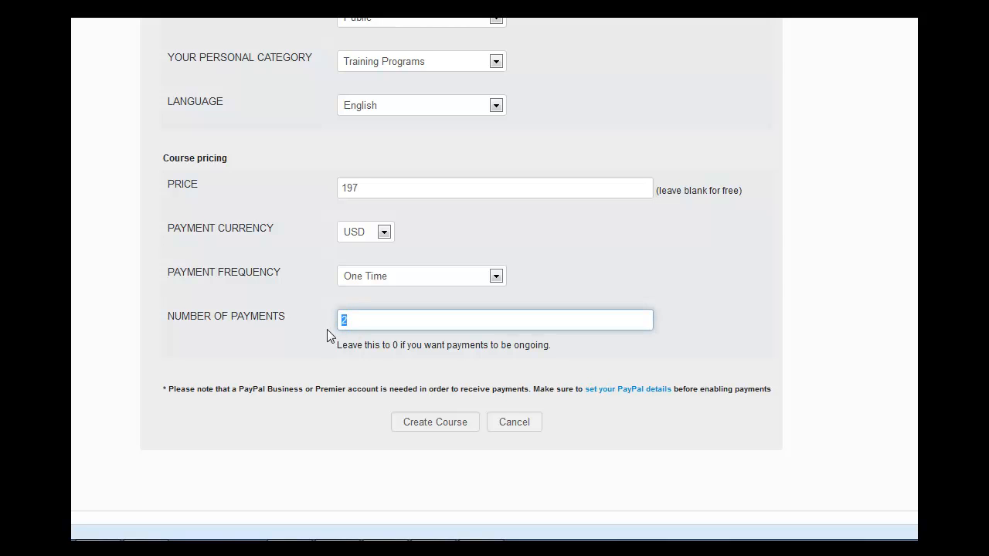
type("1")
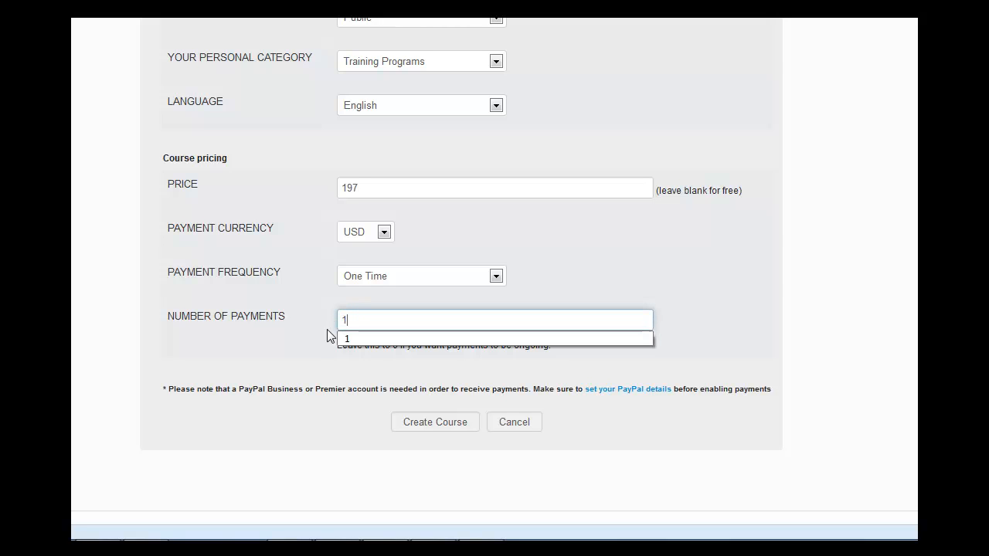
left_click(681, 262)
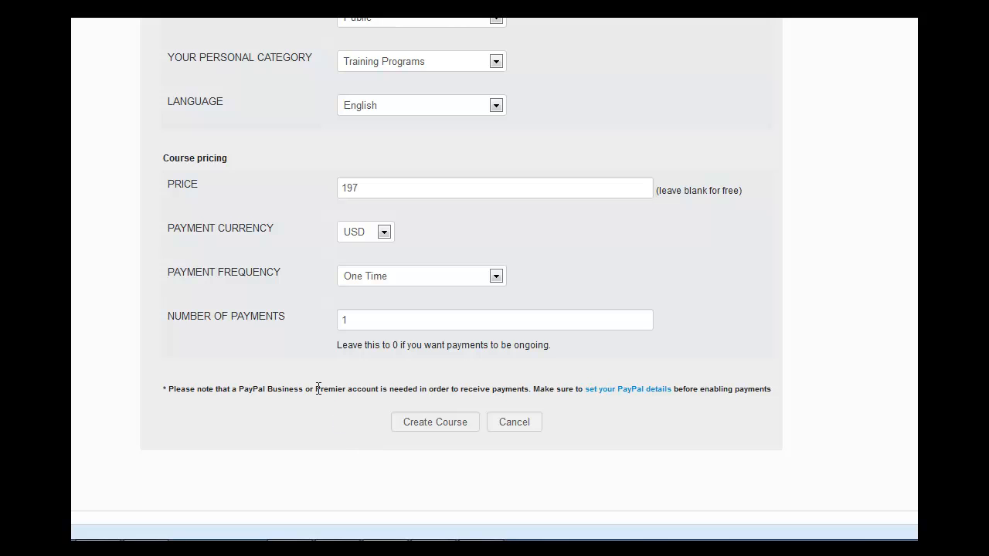
Step: Review the note on the required PayPal account type and create the course with the entered details
left_click_drag(238, 390, 381, 384)
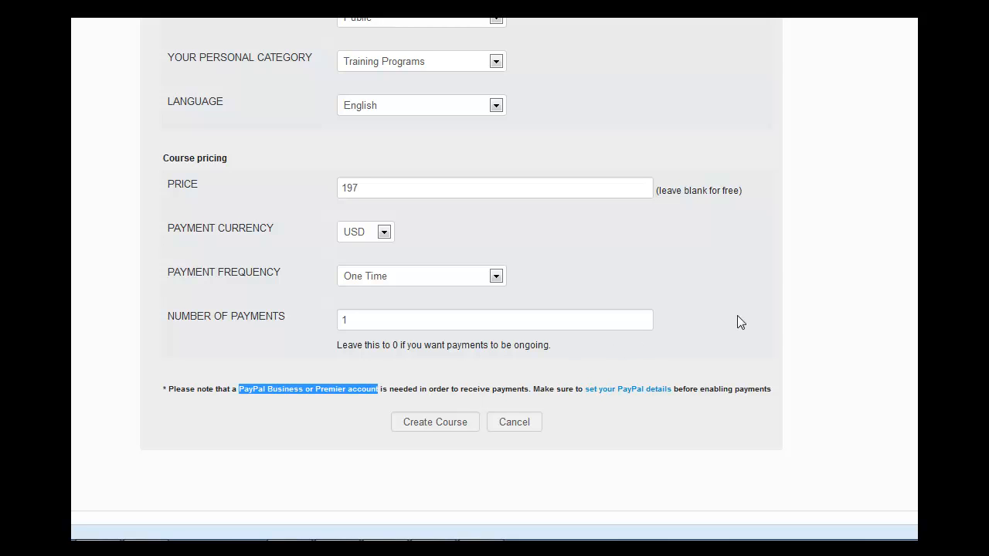
left_click(679, 348)
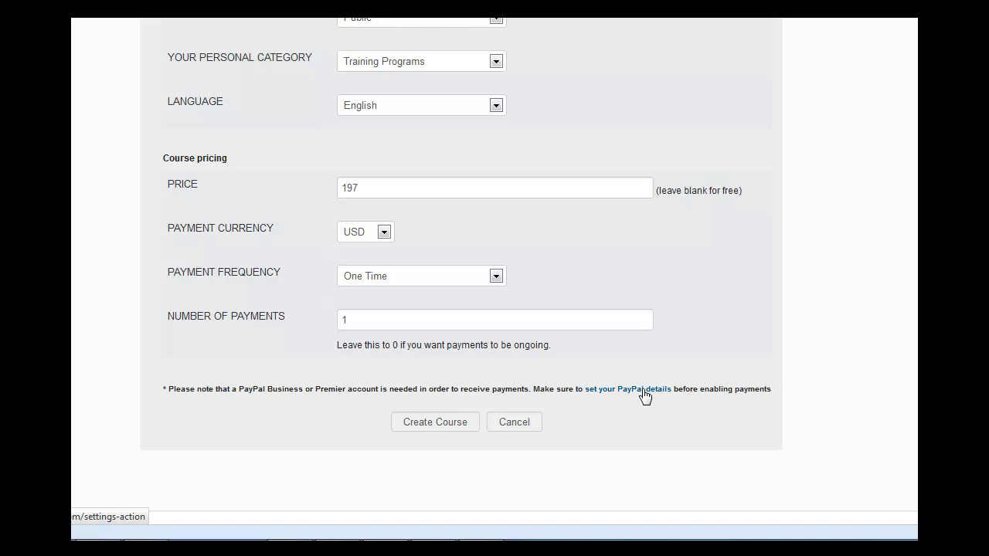
left_click(424, 424)
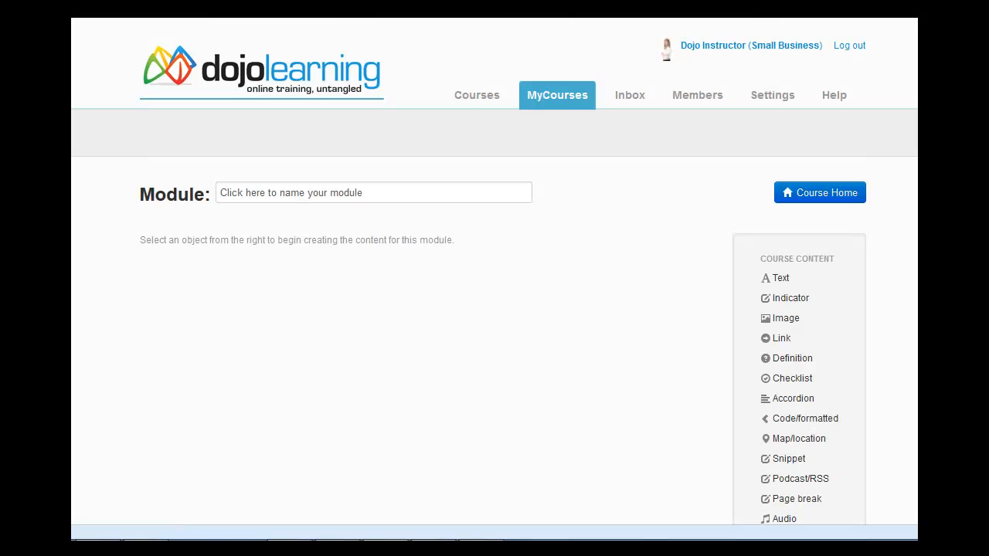
Step: Name the course's first module "Welcome to Dojo Learning"
left_click(379, 194)
type("Welc")
type("ome to ")
type("Do")
type("Learn")
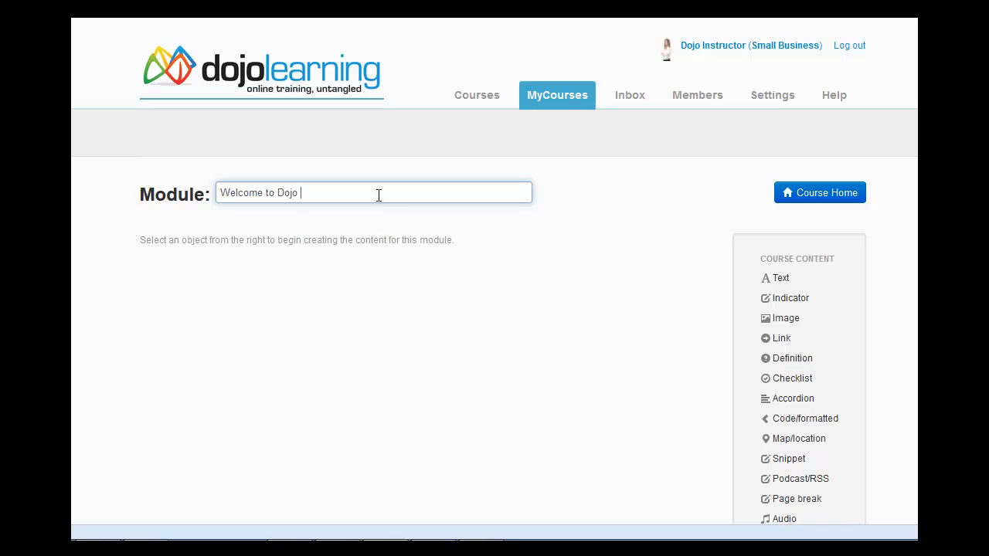
type("ing")
left_click(669, 194)
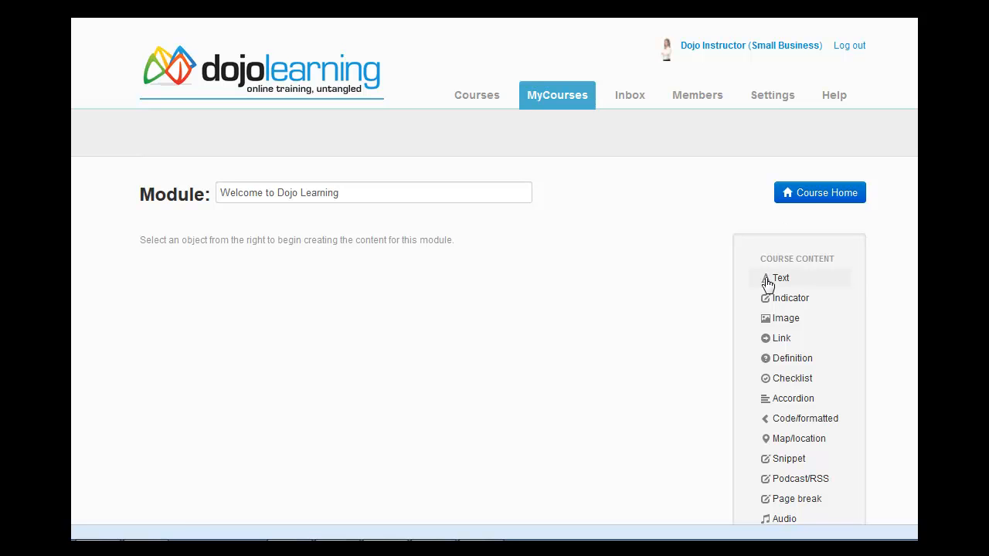
Step: Add a text object from the course content to the module and title it "What Is Dojo Learning?"
scroll(899, 275, "down", 1)
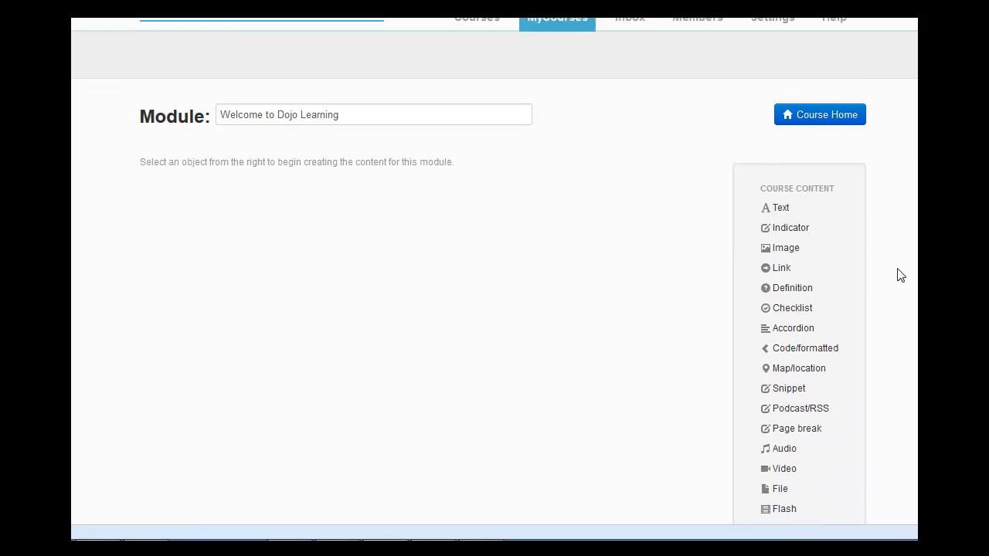
left_click(772, 200)
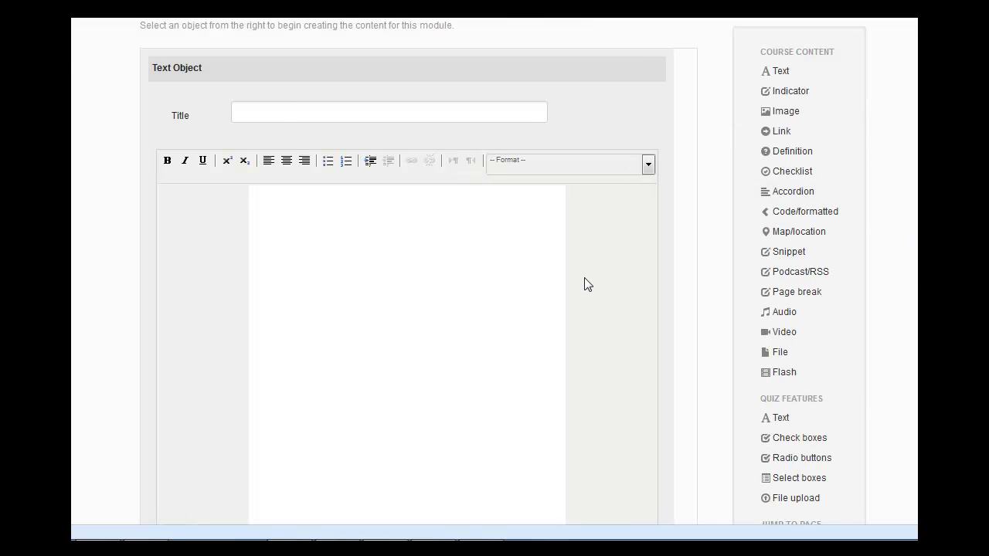
left_click(286, 112)
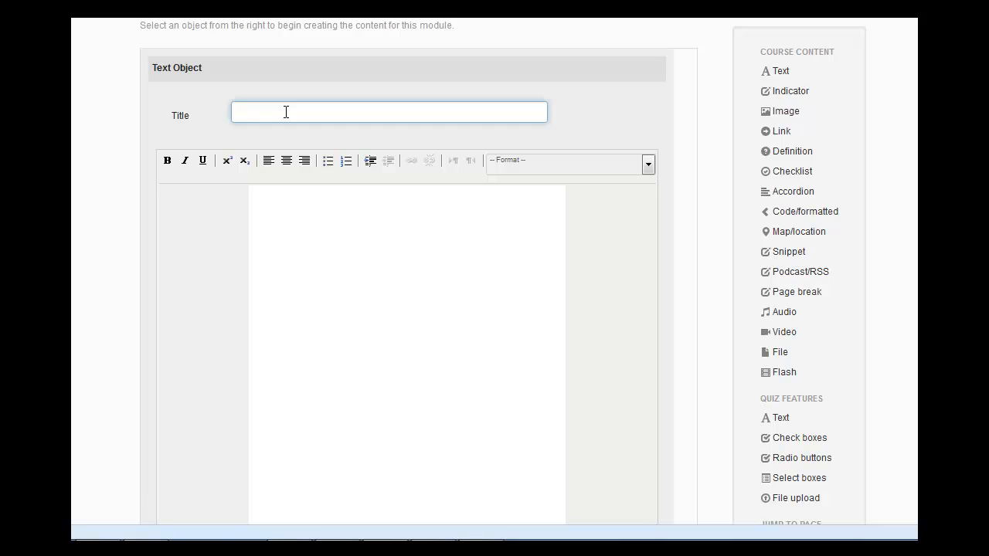
type("W")
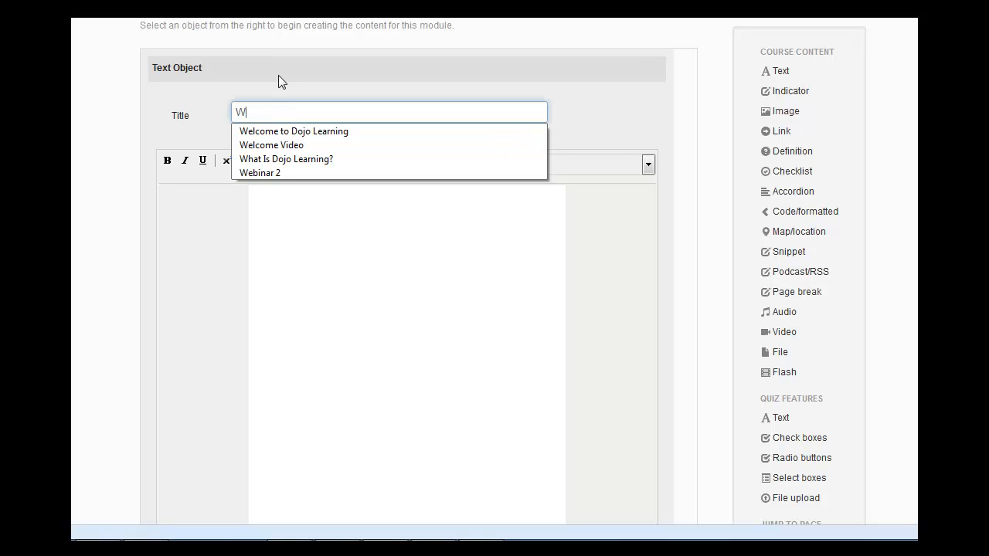
left_click(332, 161)
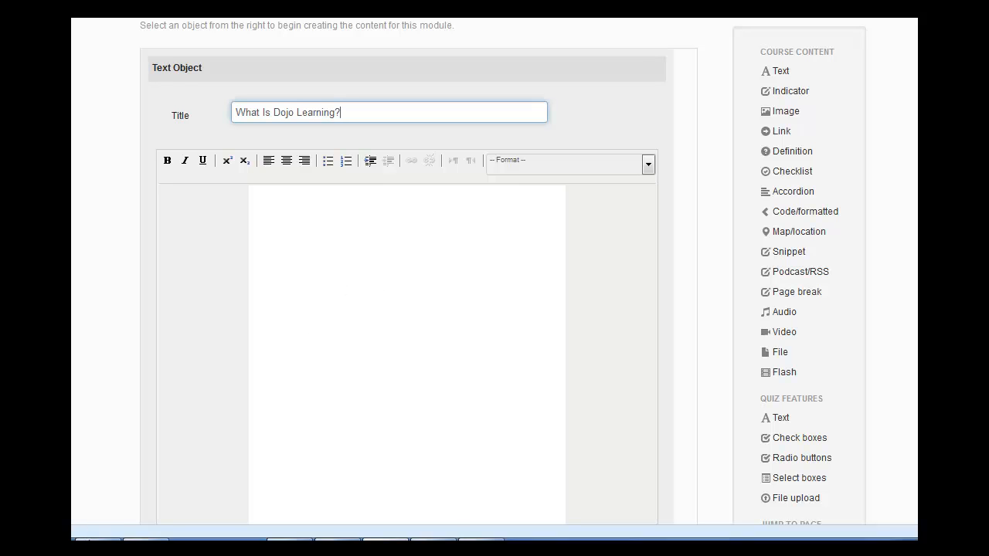
Step: Switch to Windows Explorer, copy the entire contents of the course-text file in Notepad, and close the file
left_click(96, 529)
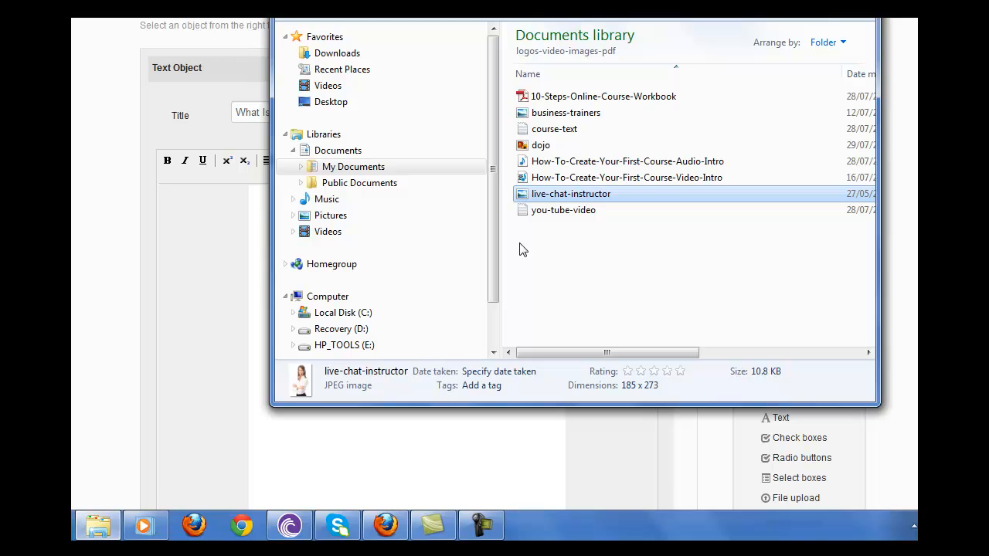
double_click(557, 132)
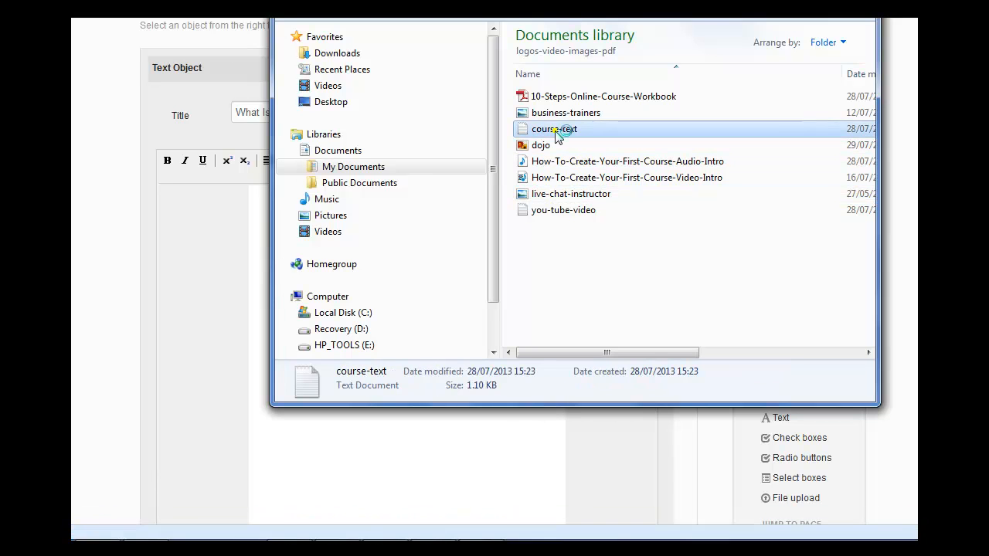
left_click_drag(634, 128, 912, 280)
right_click(808, 263)
left_click(873, 314)
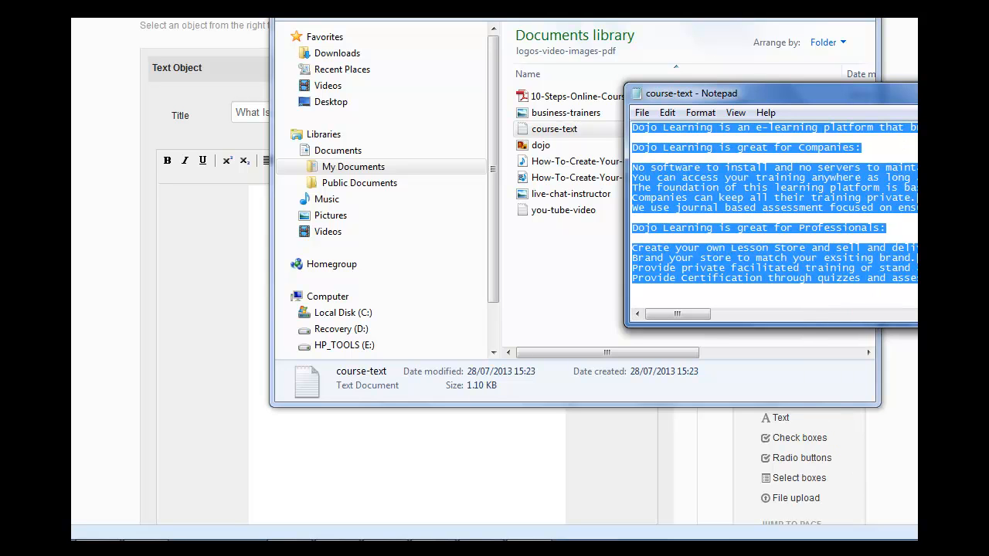
key("alt+F4")
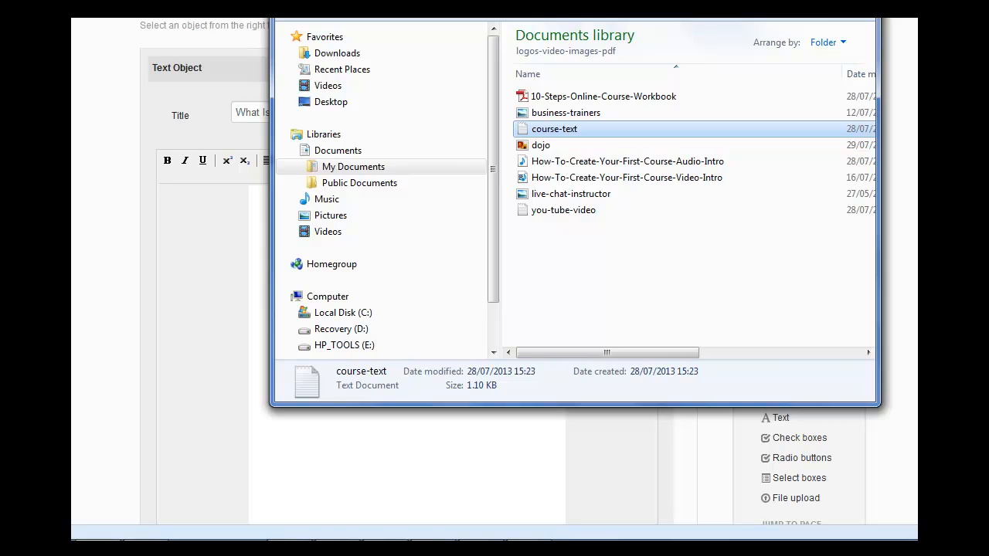
key("super+Down")
Step: Paste the copied course text into the body of the "What Is Dojo Learning?" text object
left_click(447, 214)
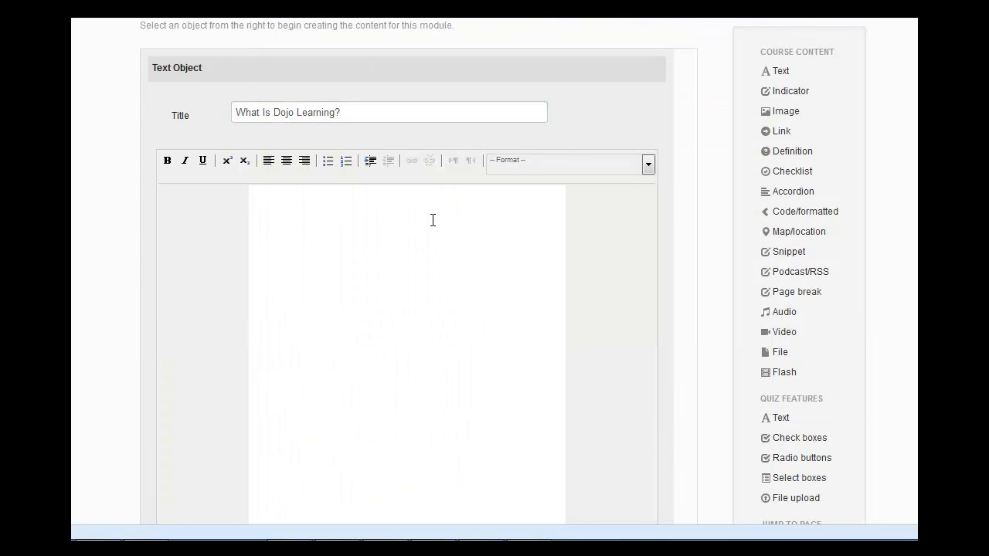
right_click(447, 218)
left_click(466, 287)
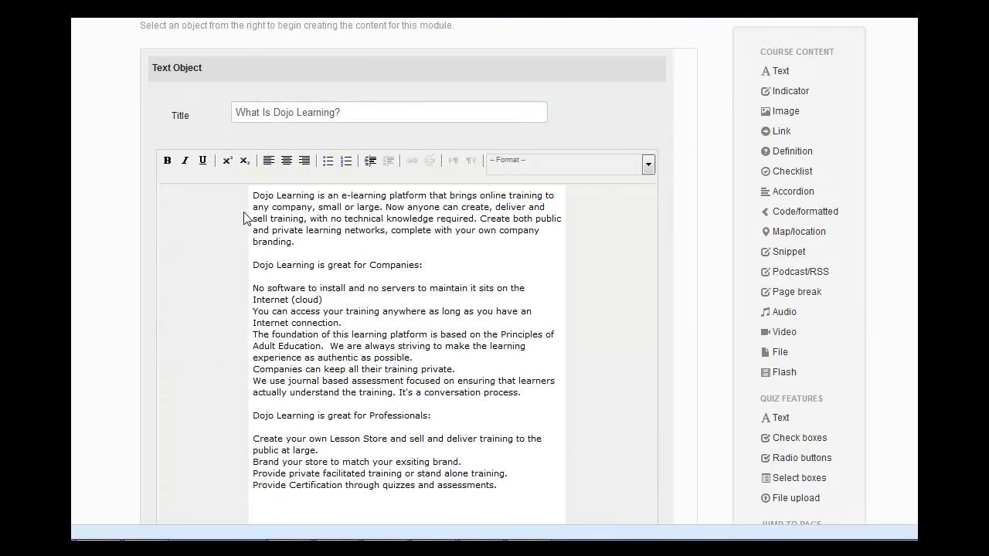
Step: Apply the Paragraph format to all of the pasted text
left_click_drag(252, 195, 508, 489)
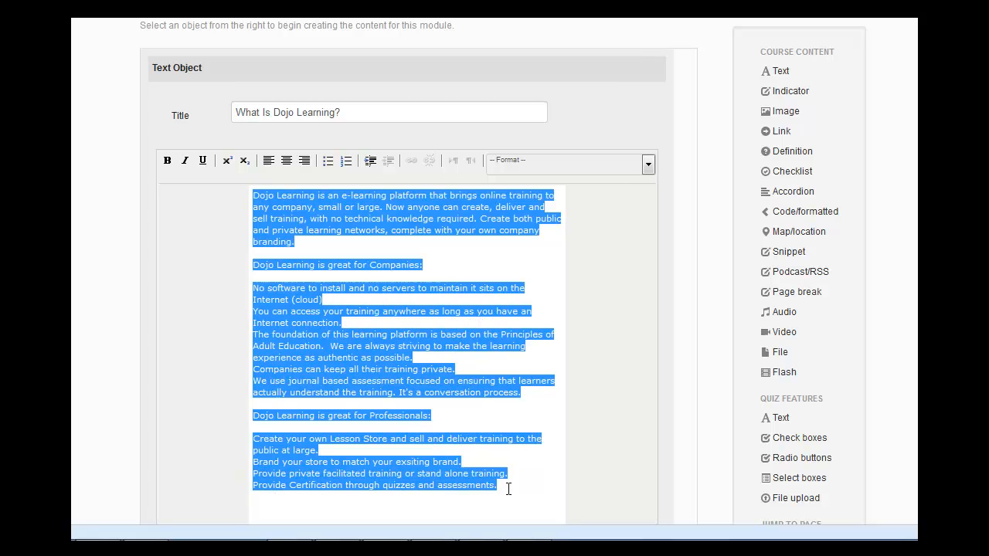
left_click(648, 164)
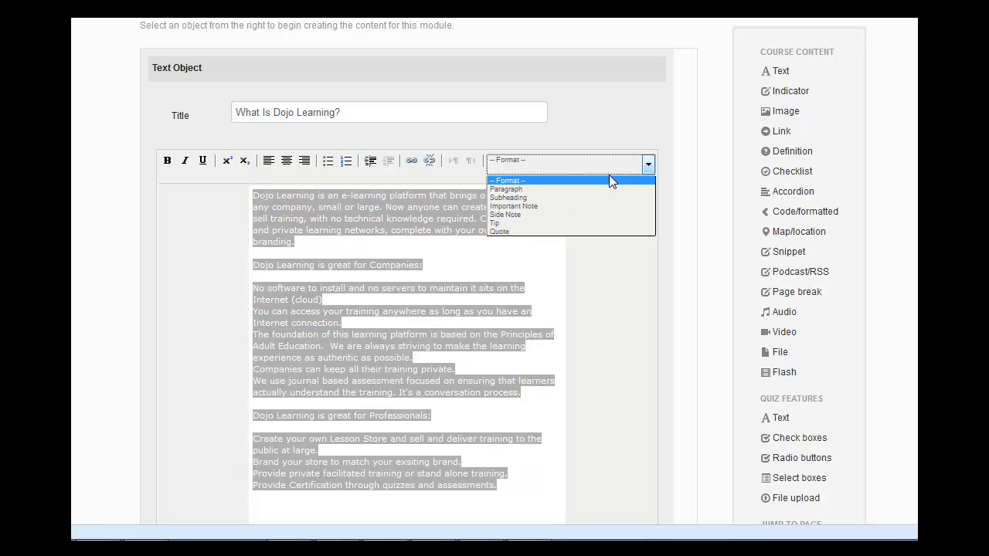
left_click(597, 188)
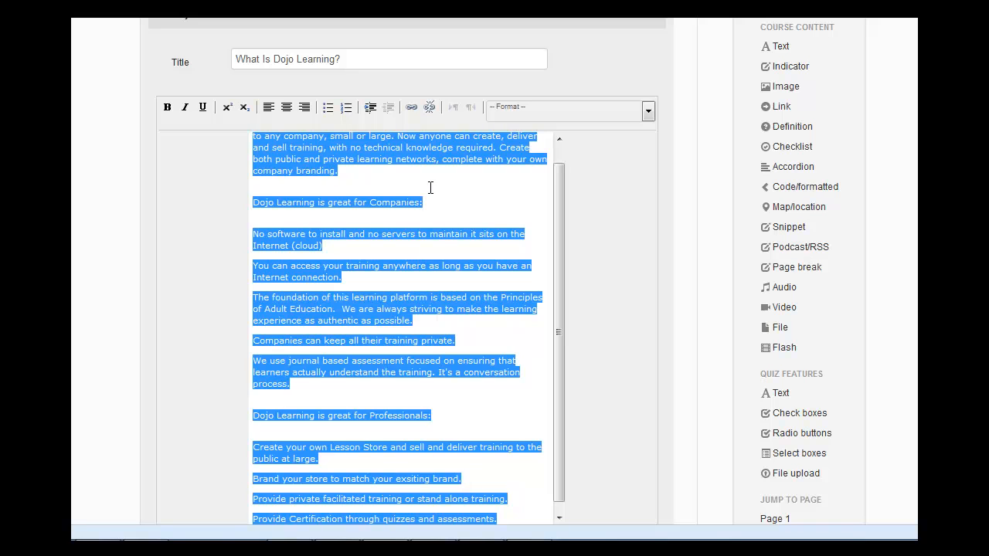
left_click(431, 187)
Step: Turn the lines under the Companies heading and those under the Professionals heading into bulleted lists
left_click_drag(255, 232, 292, 384)
left_click(328, 108)
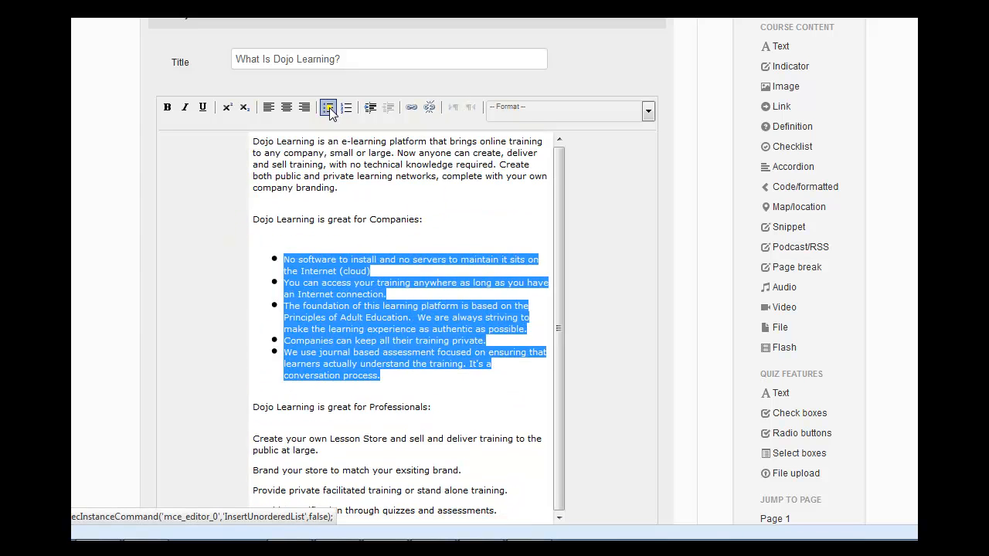
left_click_drag(256, 441, 500, 512)
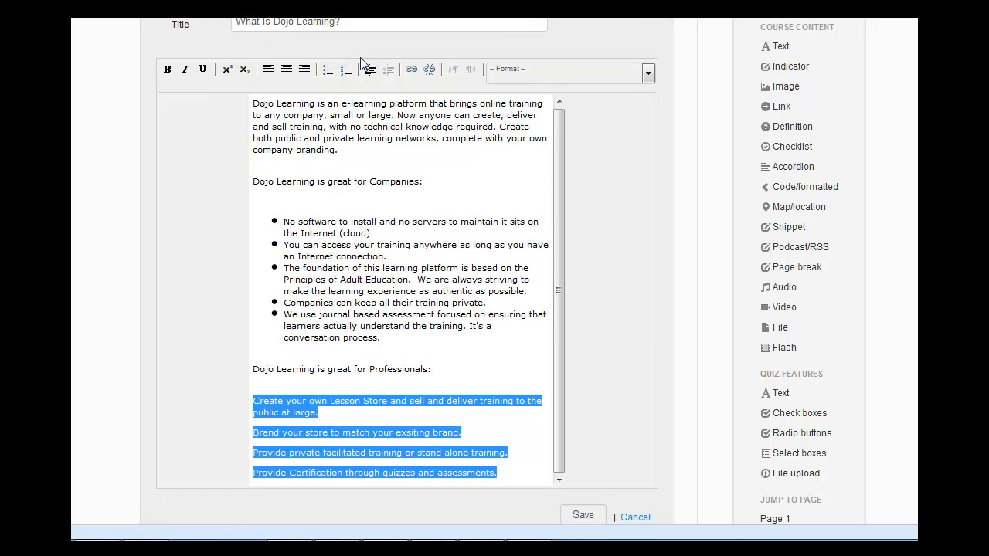
left_click(327, 69)
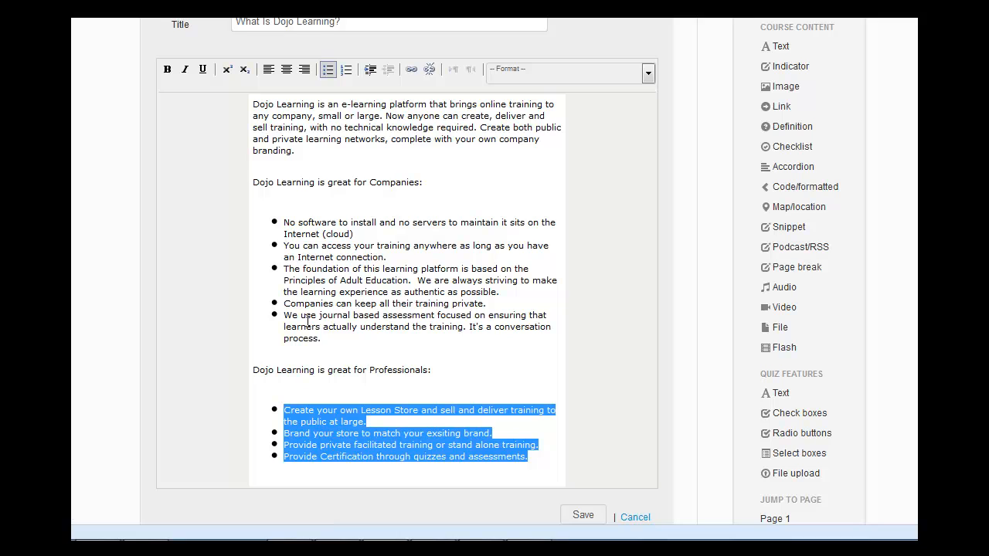
Step: Remove the blank lines between each heading and its bulleted list
left_click(289, 204)
key("BackSpace")
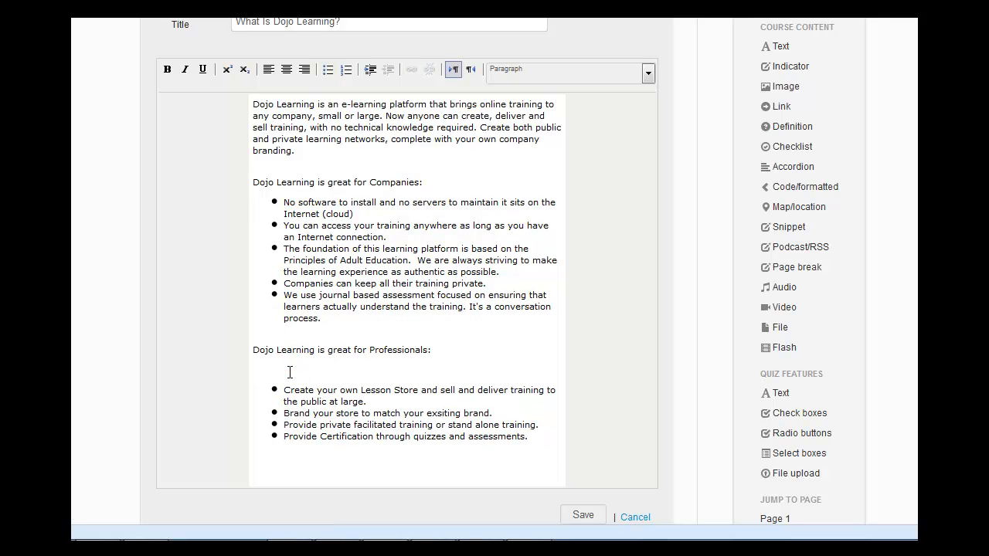
key("BackSpace")
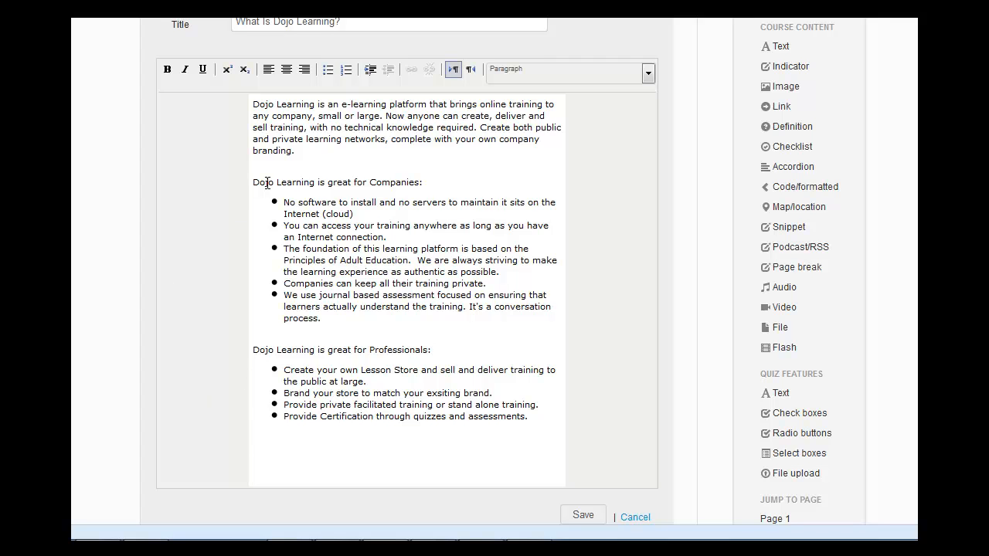
Step: Make the headings "Dojo Learning is great for Companies:" and "Dojo Learning is great for Professionals:" bold and save the text object
left_click_drag(253, 183, 425, 183)
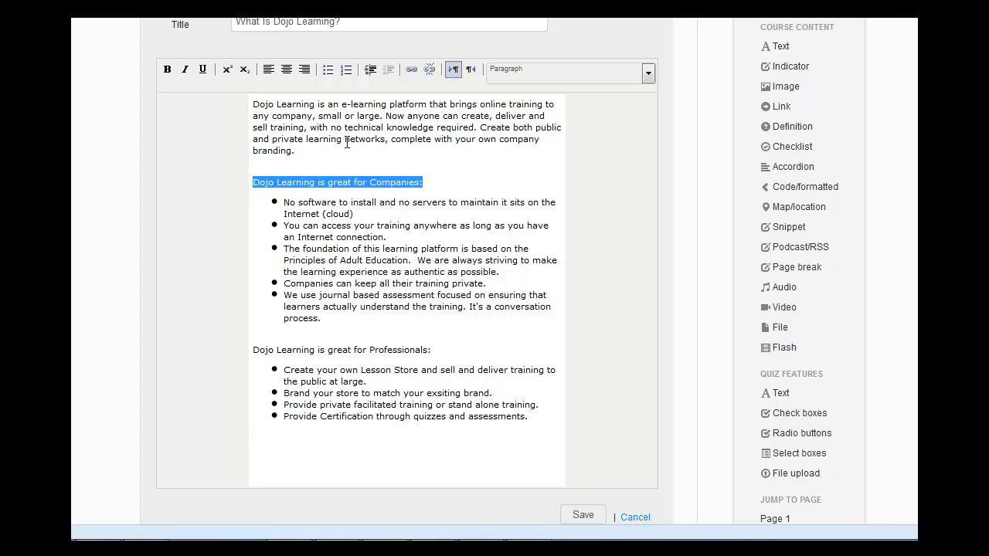
left_click(167, 70)
left_click_drag(253, 350, 462, 349)
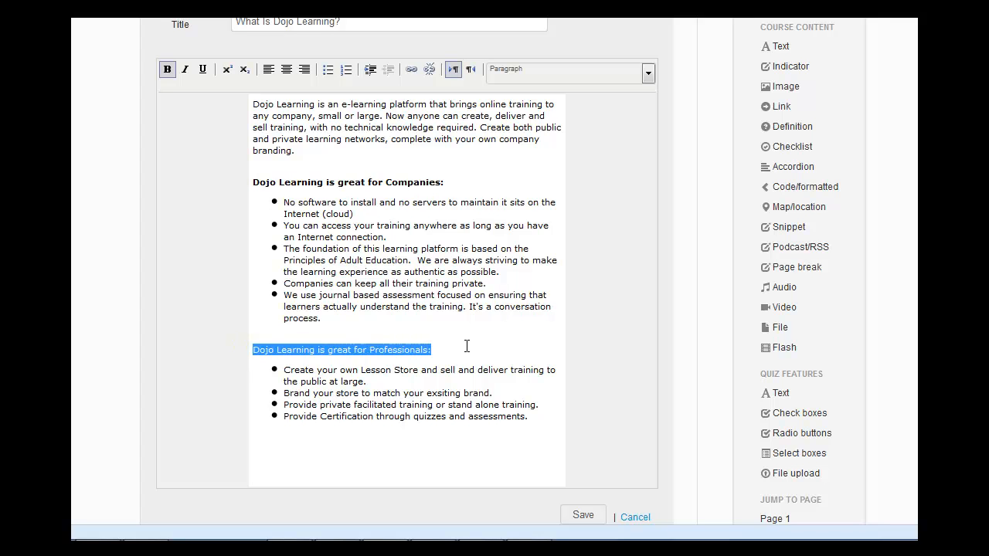
left_click(167, 70)
left_click(533, 342)
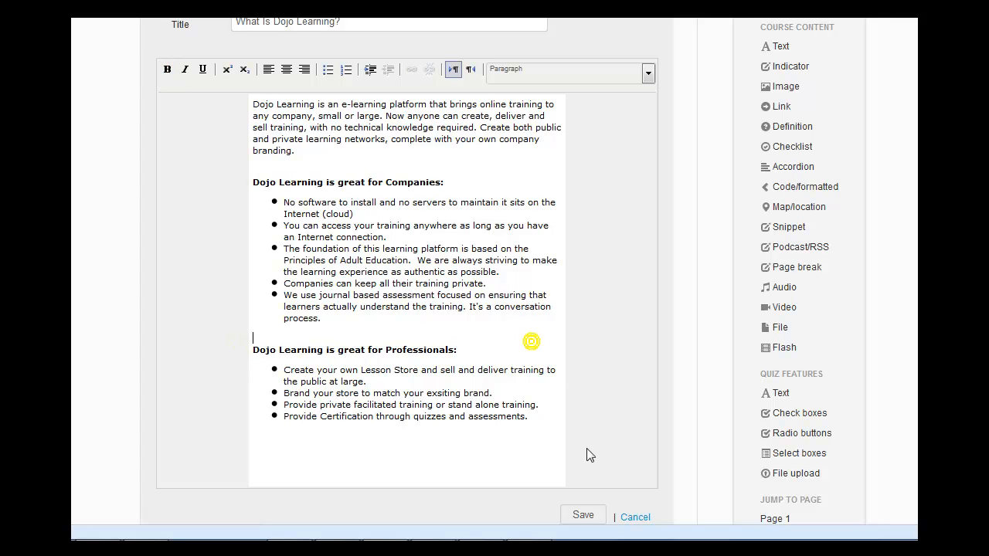
left_click(579, 516)
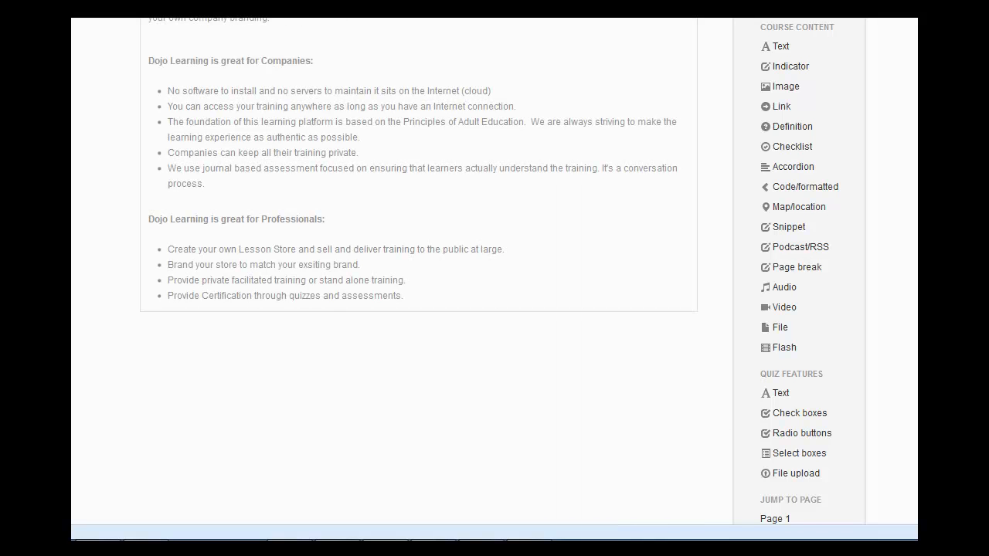
Step: Add a video object titled "Welcome Video" below the text object in the module
scroll(419, 232, "up", 2)
scroll(495, 270, "up", 2)
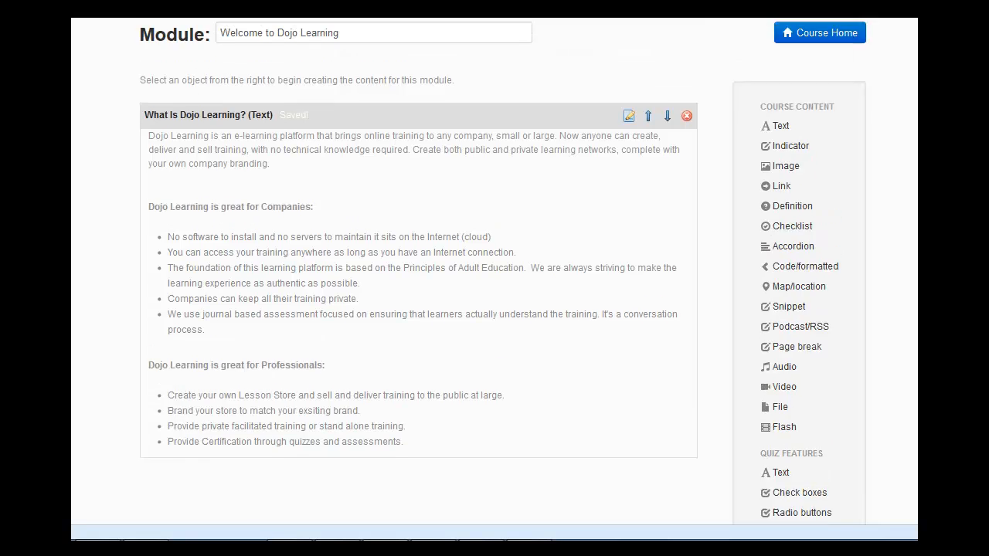
scroll(495, 270, "down", 5)
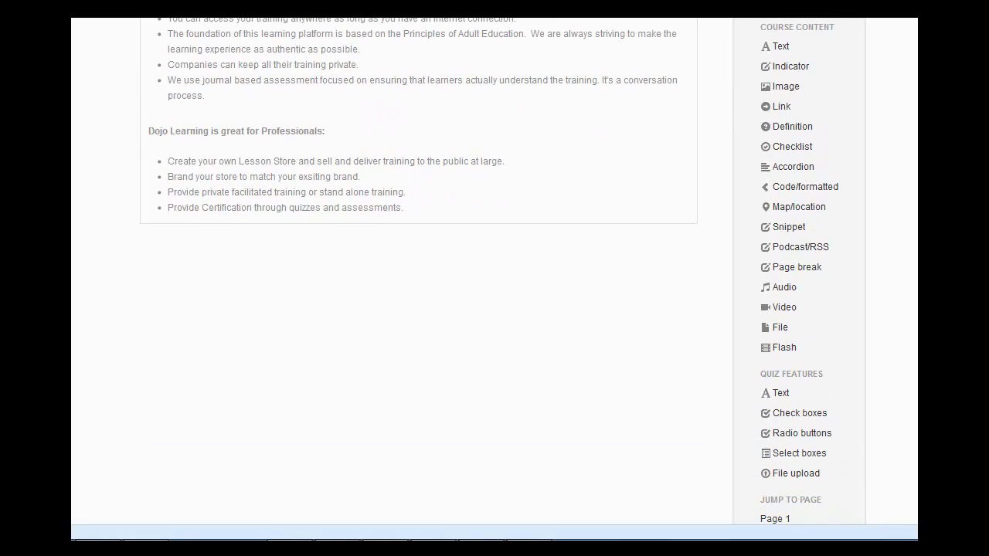
left_click(785, 309)
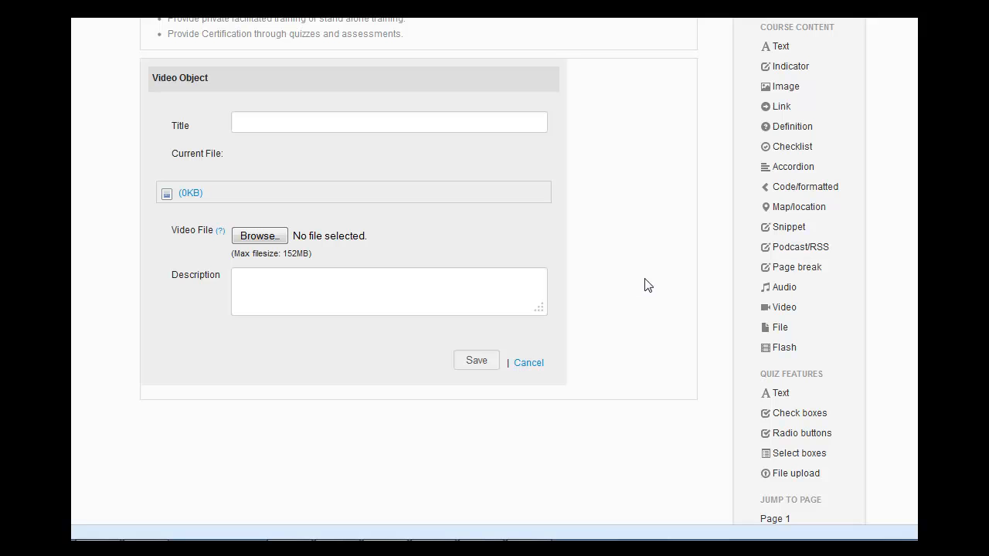
left_click(256, 118)
type("We")
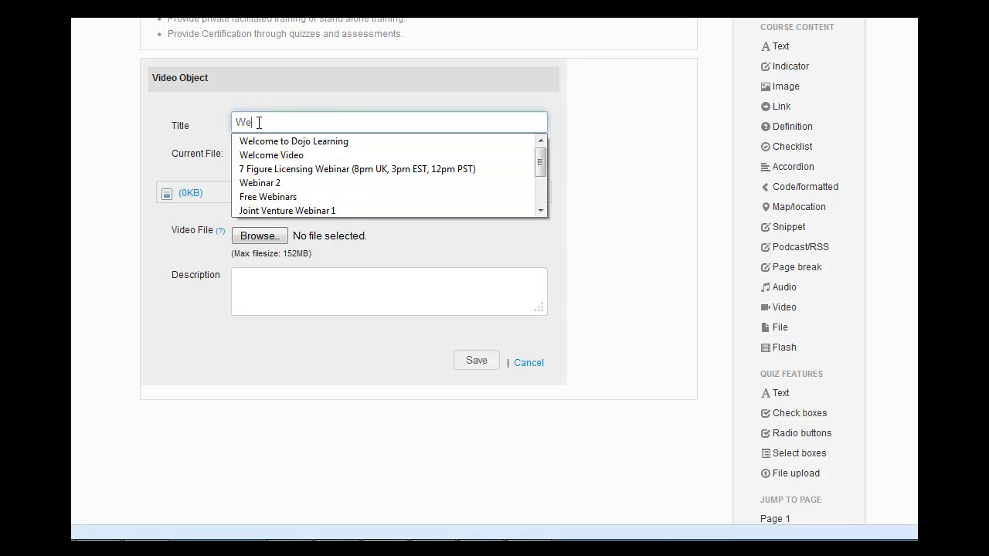
left_click(301, 154)
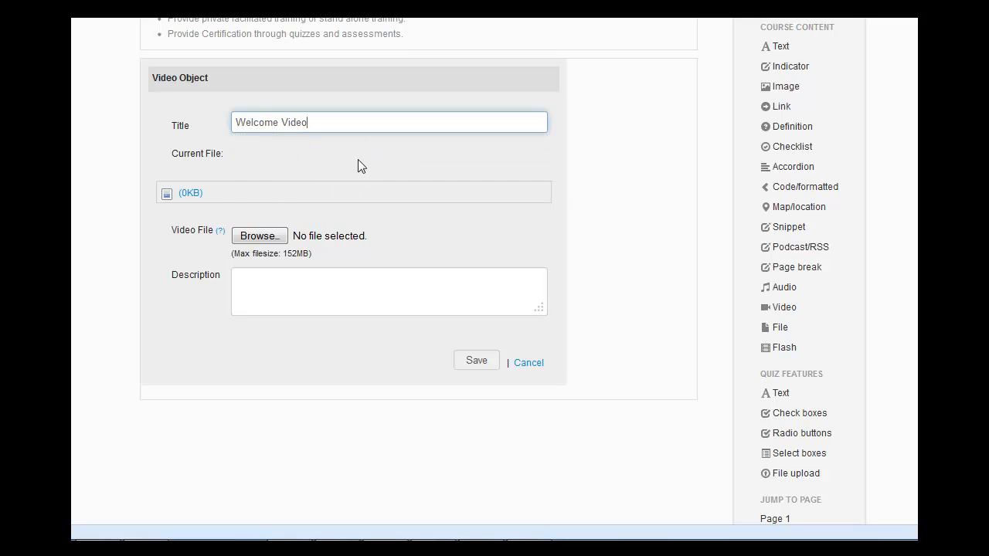
Step: Upload How-To-Create-Your-First-Course-Video-Intro.mp4 as the video file of the Welcome Video object
left_click(256, 237)
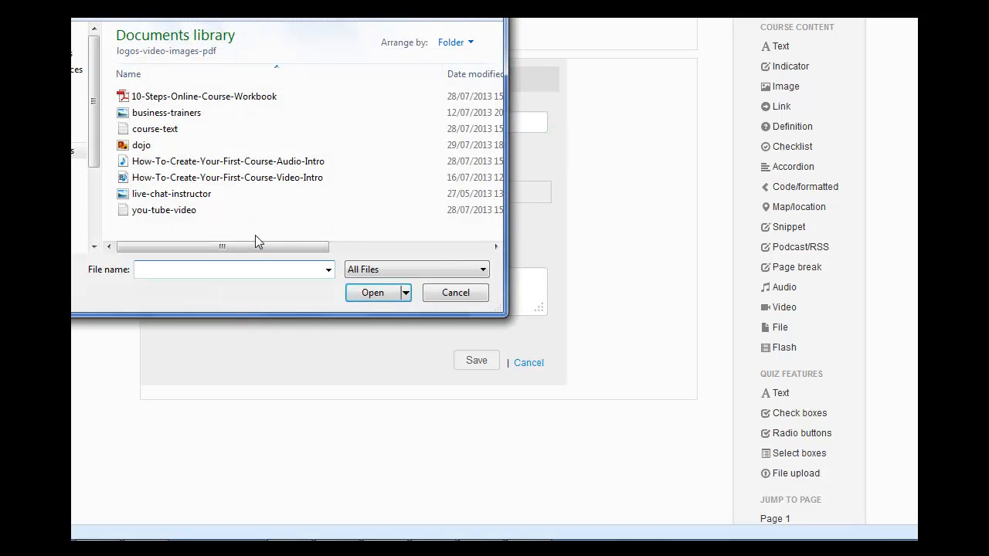
left_click(195, 178)
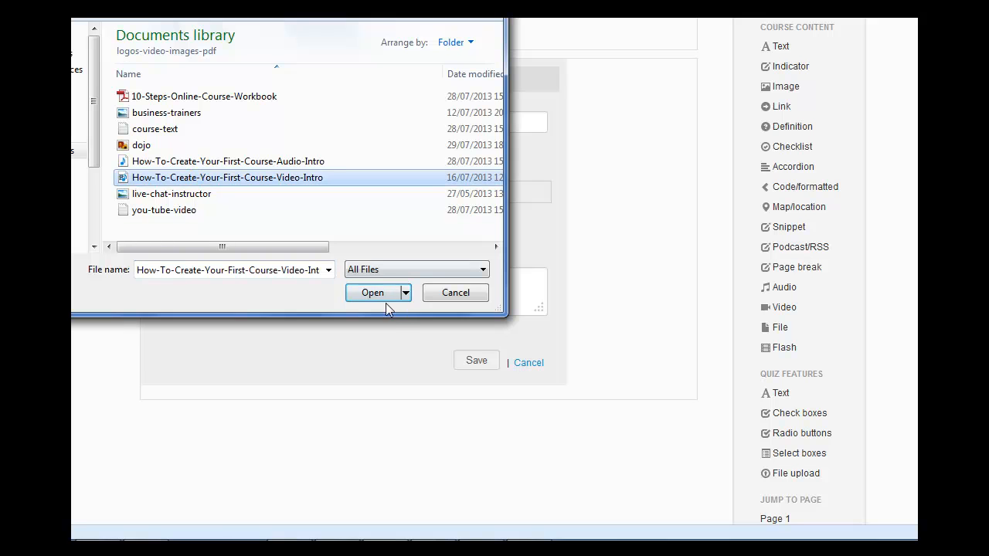
left_click(364, 293)
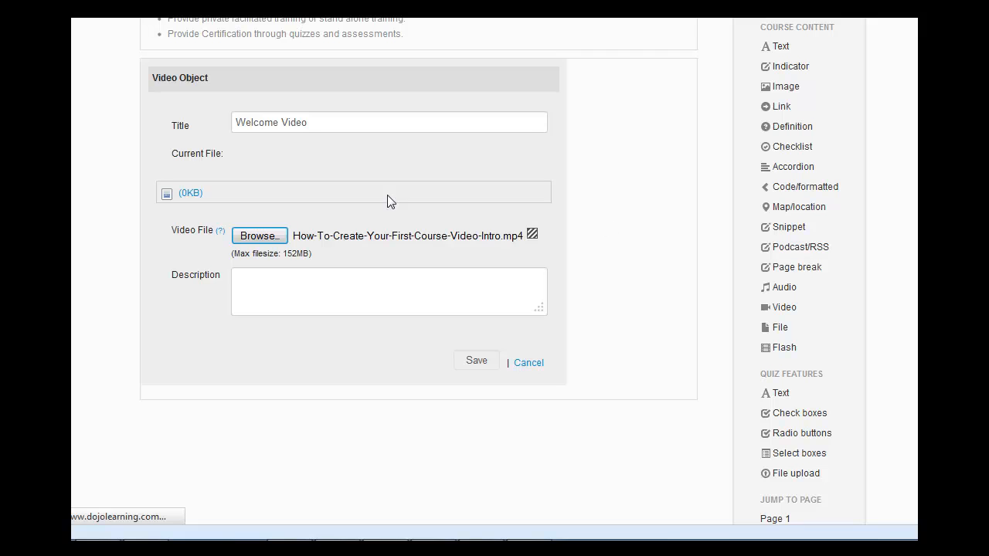
mouse_move(221, 231)
Step: Add a snippet object titled "Welcome Video" below the video object
scroll(647, 209, "down", 1)
scroll(419, 232, "down", 2)
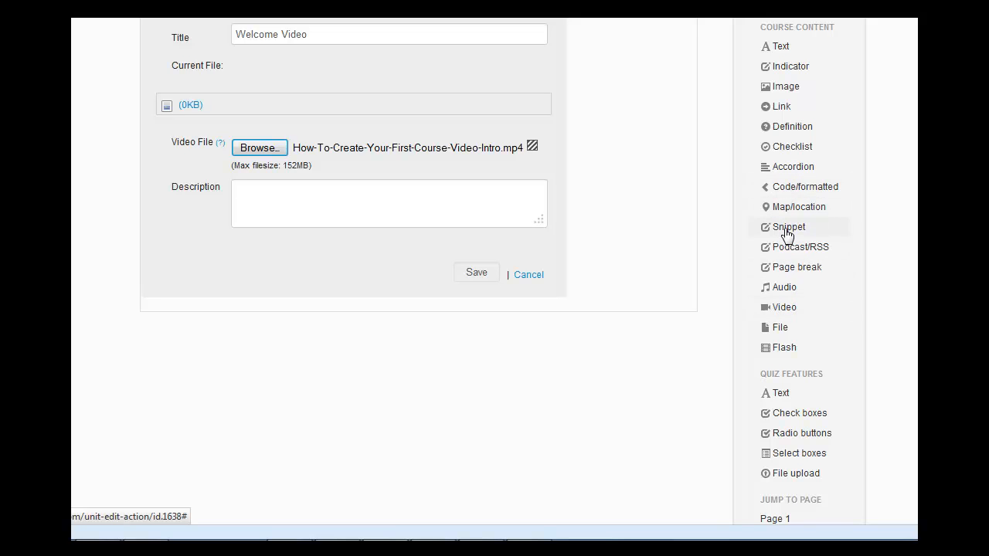
left_click(812, 226)
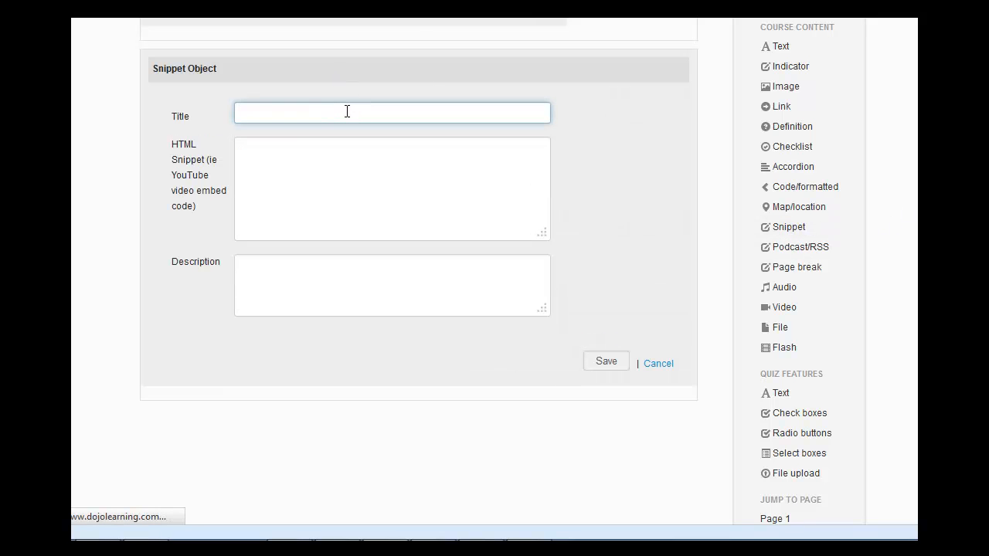
type("We")
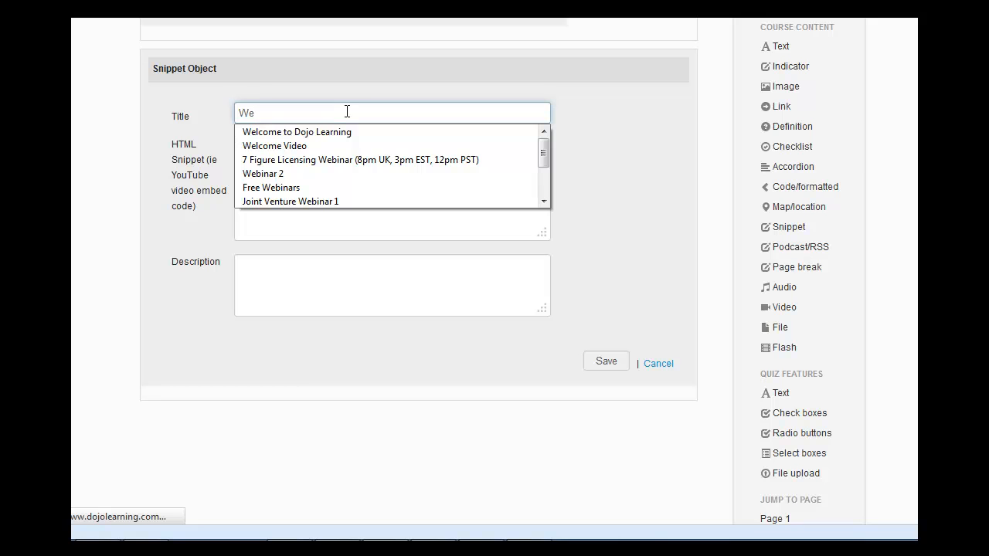
left_click(322, 145)
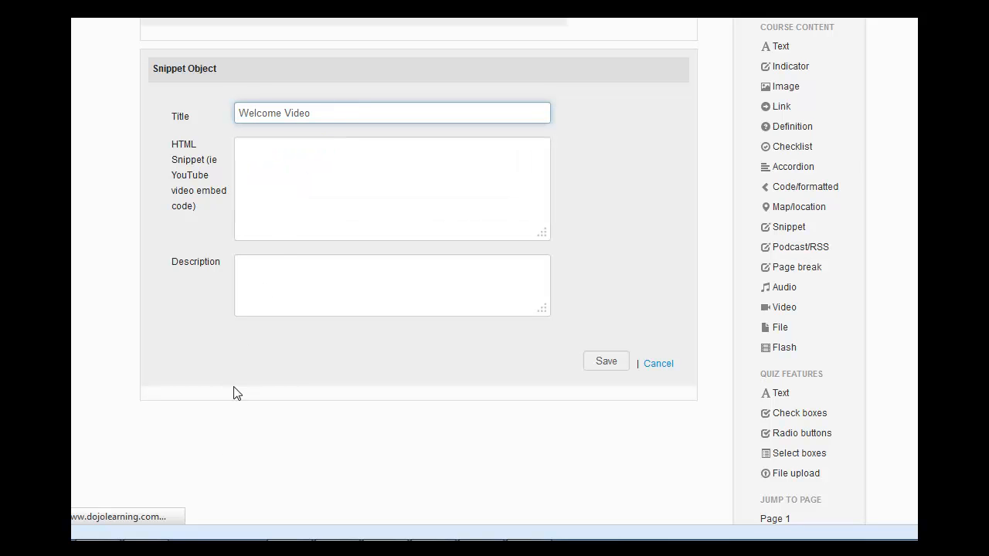
Step: Copy the entire YouTube embed code from the you-tube-video text file in the logos-video-images-pdf folder and close the file and folder
mouse_move(106, 530)
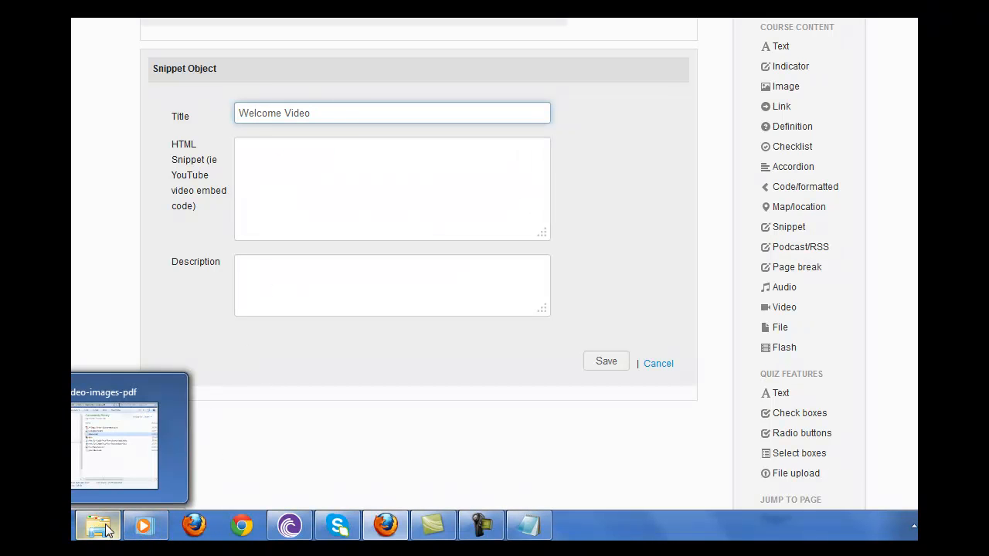
left_click(106, 530)
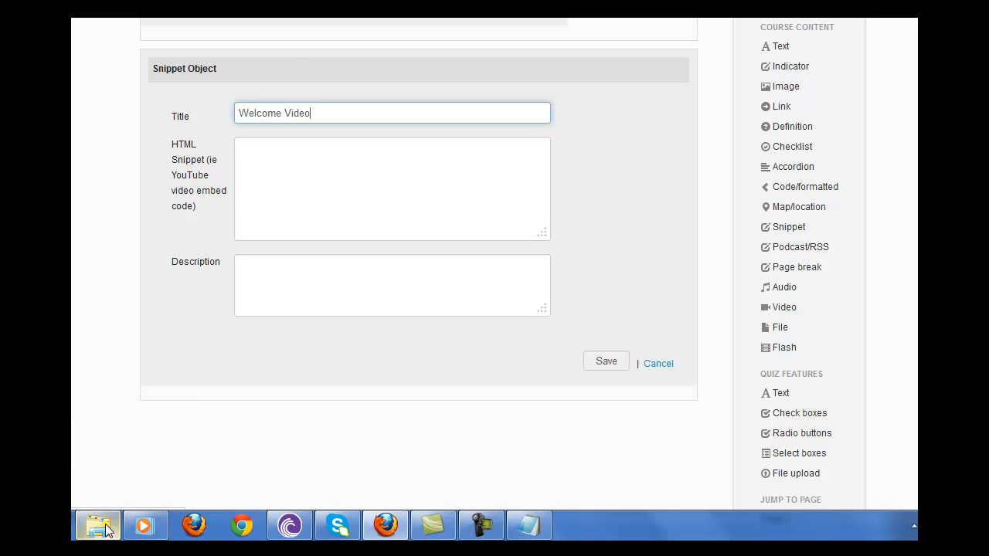
double_click(566, 210)
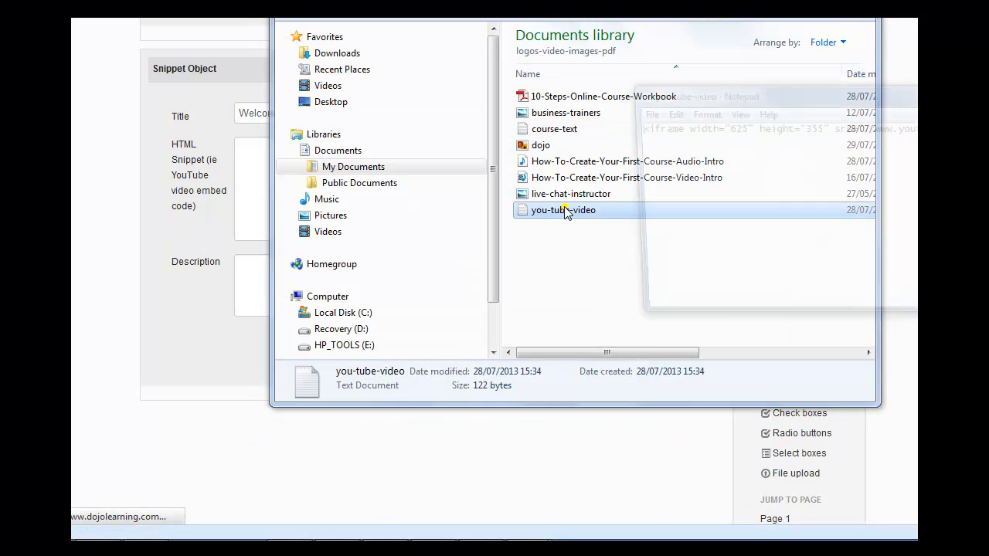
left_click_drag(633, 128, 916, 127)
right_click(912, 128)
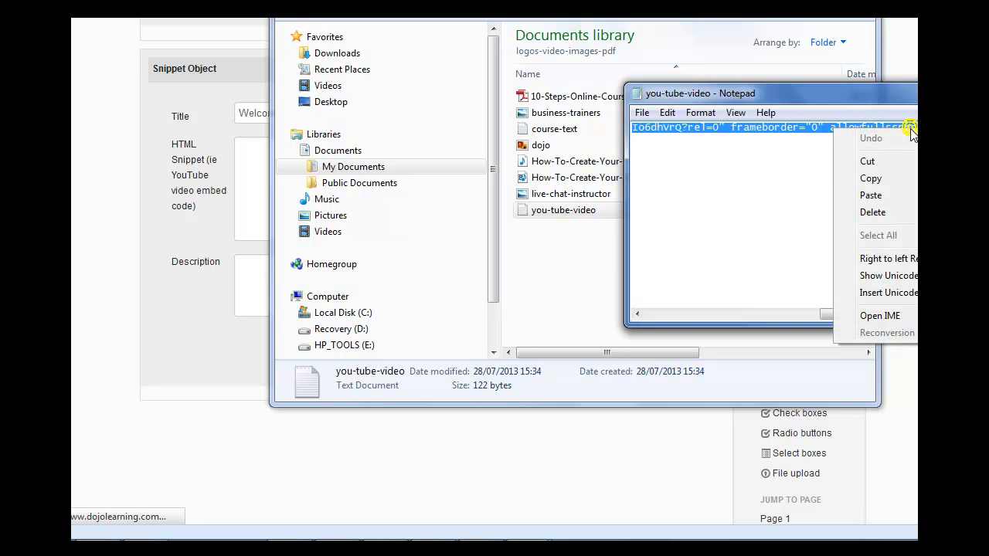
left_click(904, 178)
left_click(925, 90)
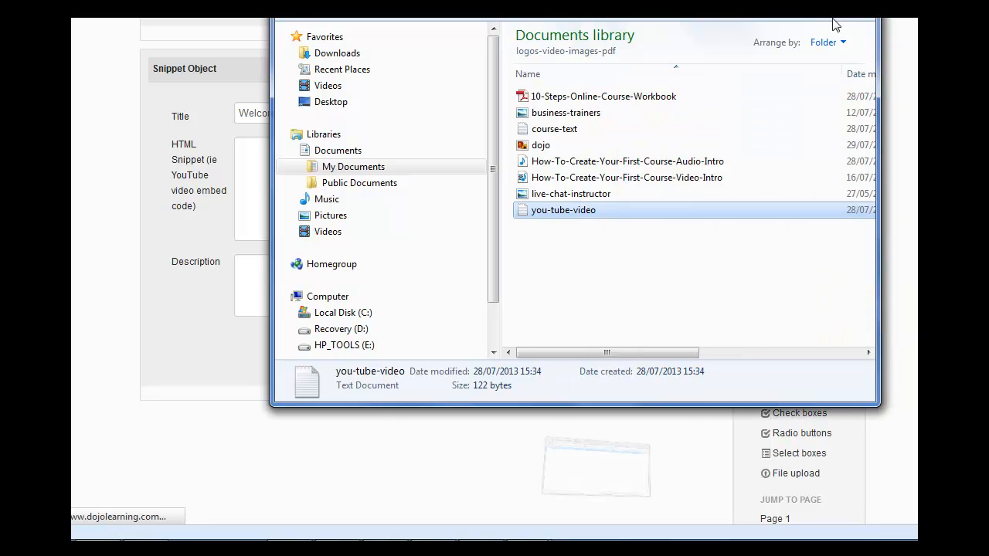
left_click(807, 17)
Step: Paste the YouTube embed code as the HTML snippet of the Welcome Video snippet object and save it
left_click(347, 182)
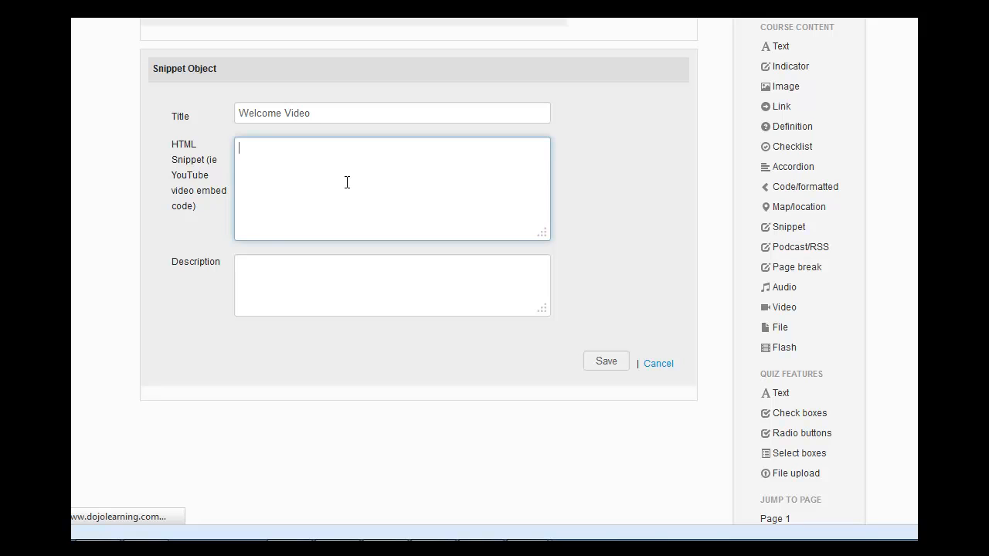
key("ctrl+v")
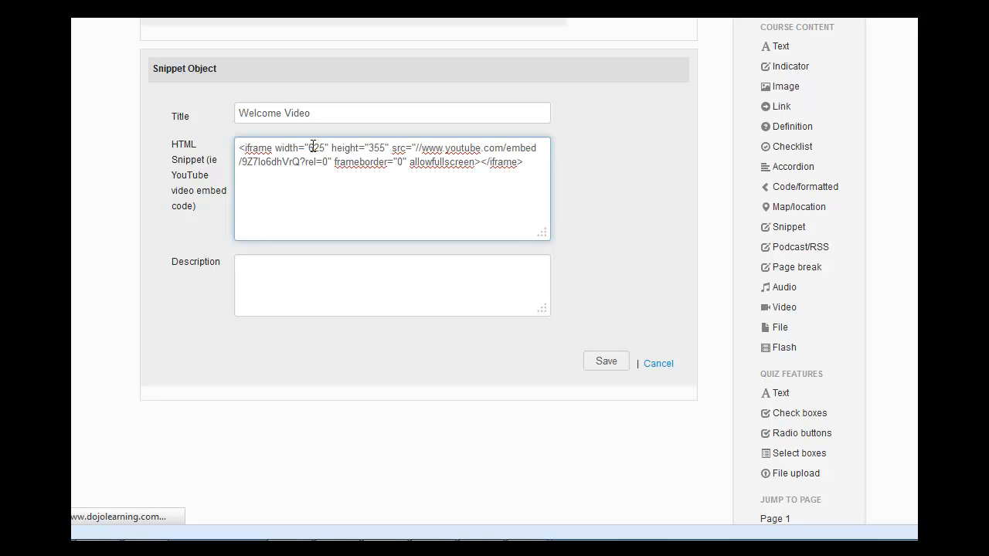
left_click_drag(308, 147, 384, 151)
left_click(604, 362)
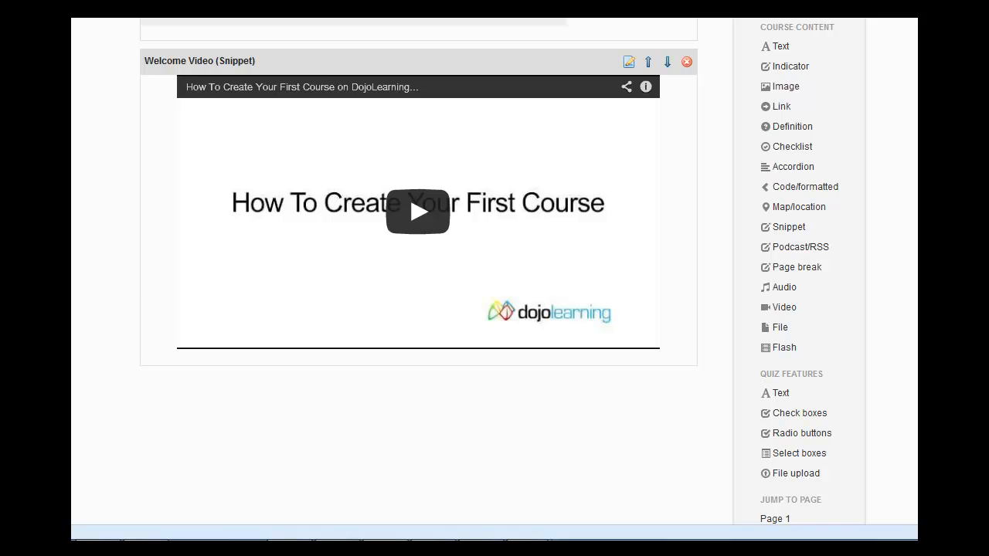
Step: Review the module's text, video and snippet objects from the embedded video up to the module title and back
scroll(417, 232, "up", 1)
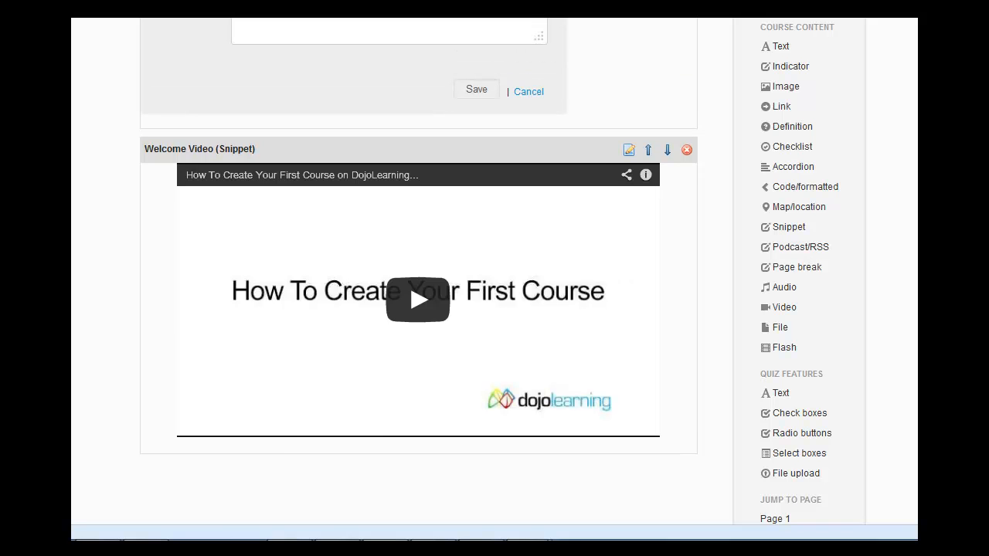
scroll(417, 271, "up", 2)
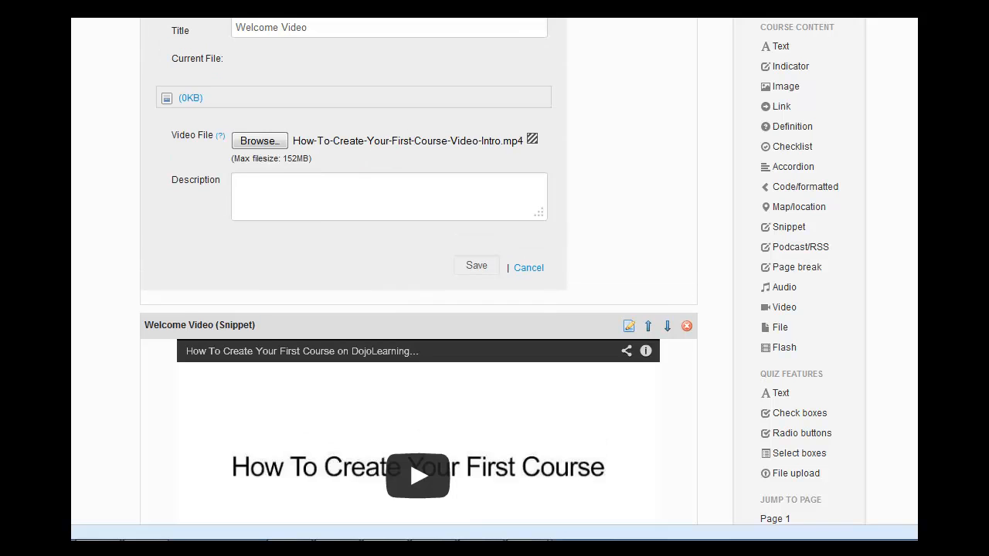
scroll(418, 270, "up", 5)
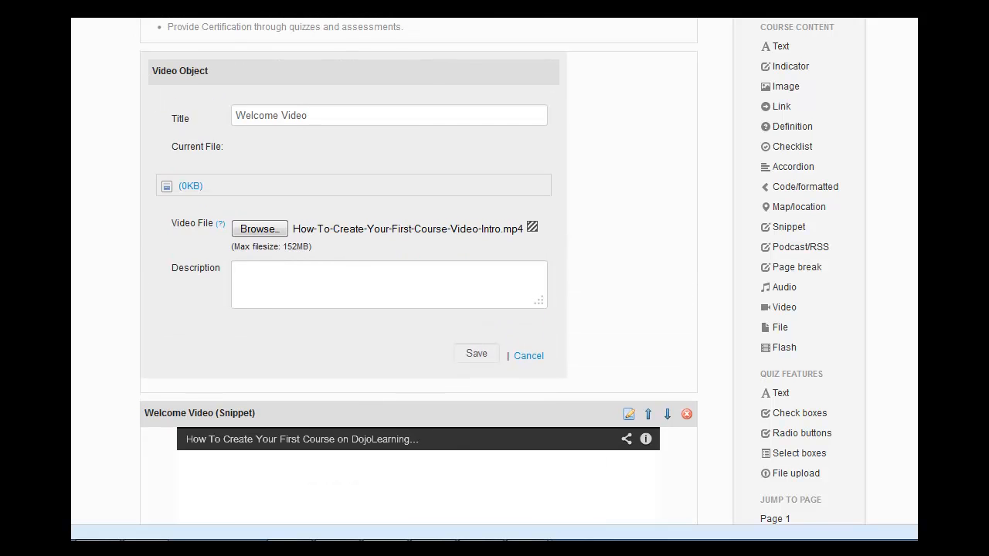
scroll(417, 271, "up", 2)
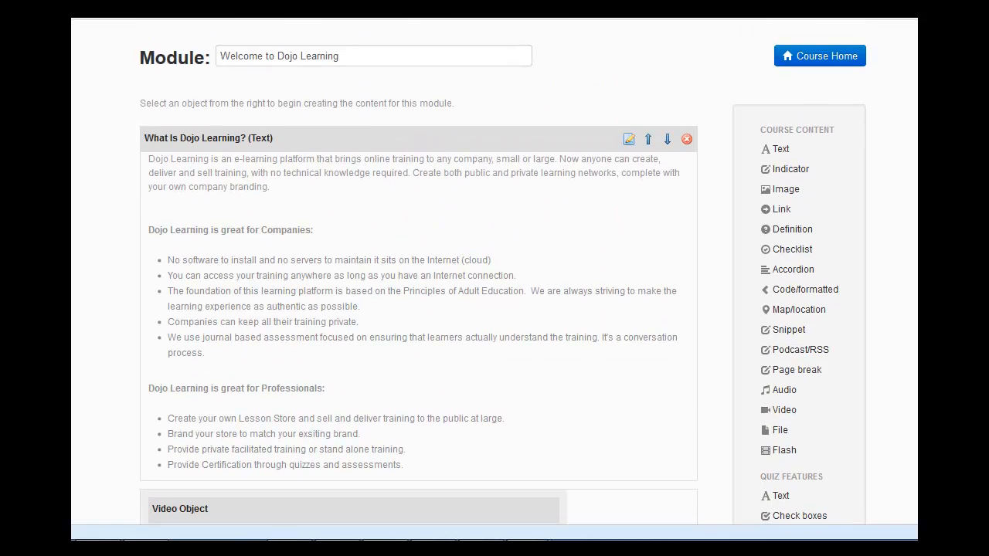
scroll(418, 270, "down", 4)
scroll(418, 270, "down", 2)
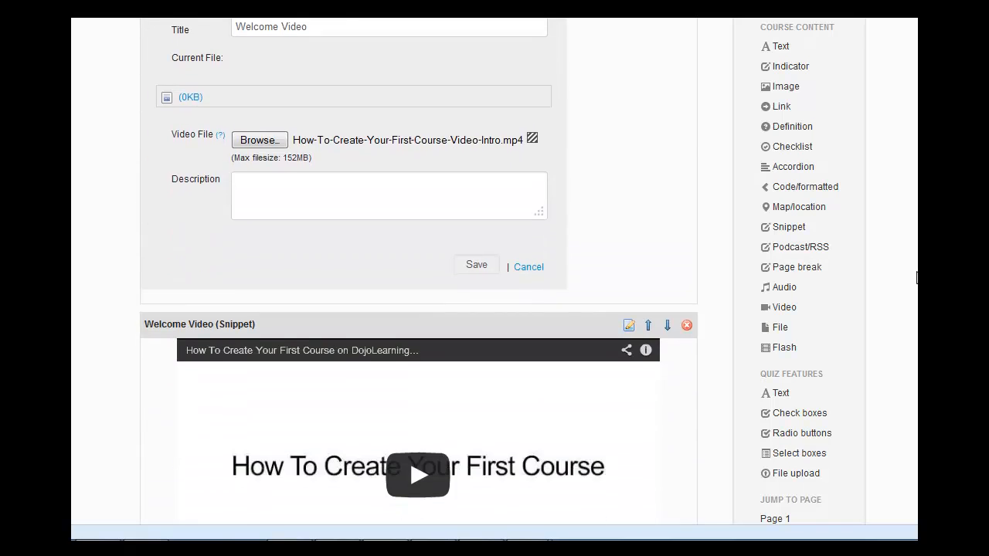
scroll(917, 278, "down", 1)
scroll(917, 278, "down", 1)
scroll(917, 279, "down", 2)
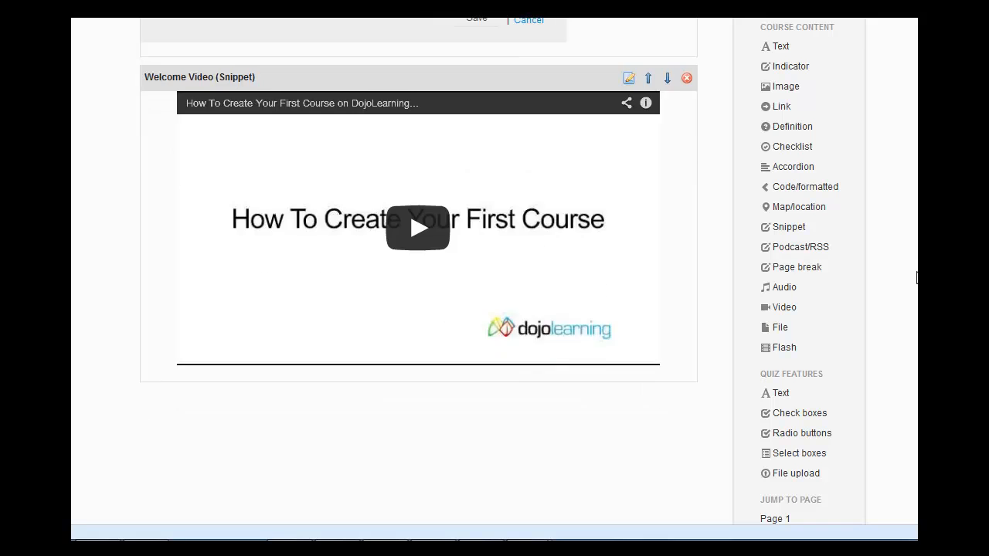
Step: Add an image object titled "Dojo Learning Training" below the Welcome Video snippet
left_click(791, 89)
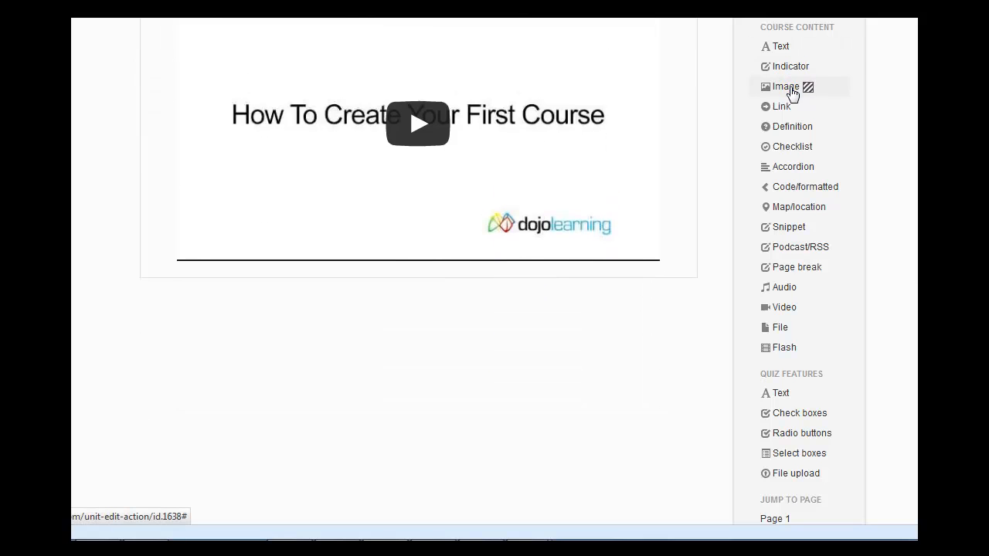
left_click(361, 140)
type("D")
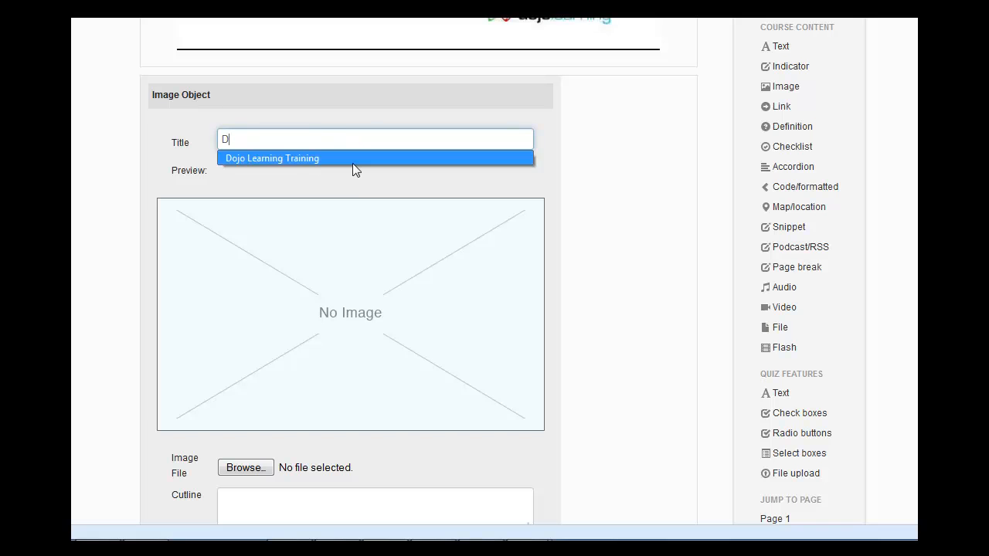
left_click(352, 161)
Step: Upload the business-trainers picture as the image file of the Dojo Learning Training object and save it
left_click(263, 469)
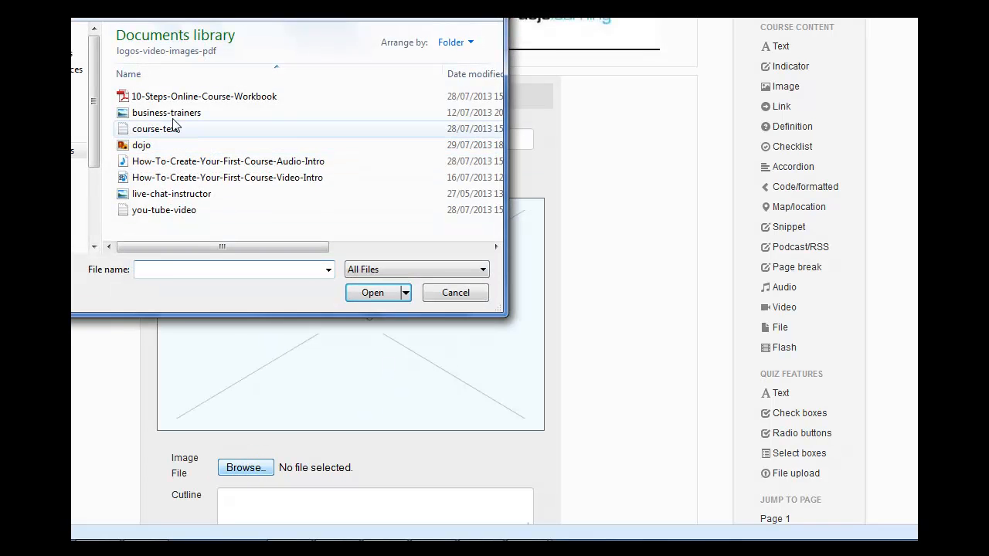
left_click(175, 113)
left_click(372, 298)
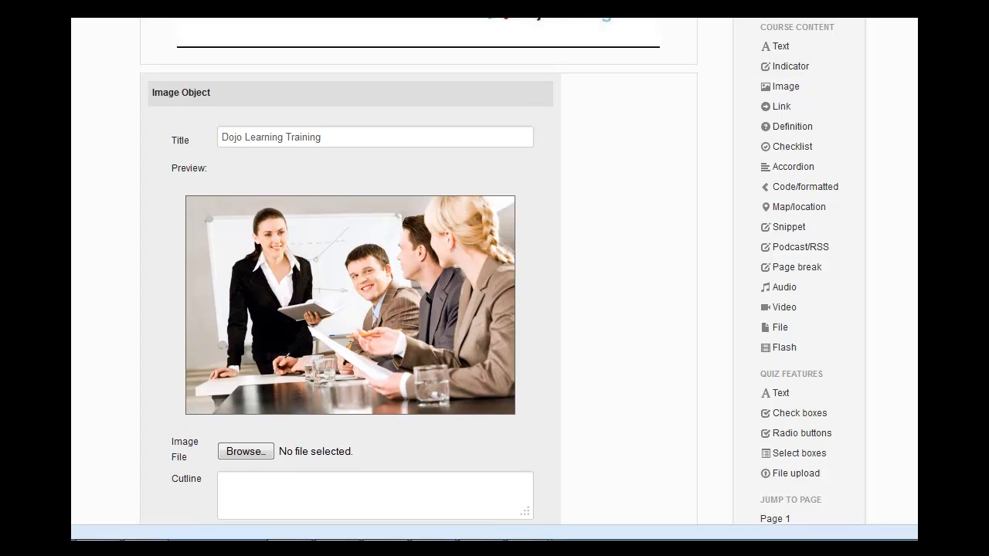
scroll(823, 347, "down", 2)
left_click(464, 479)
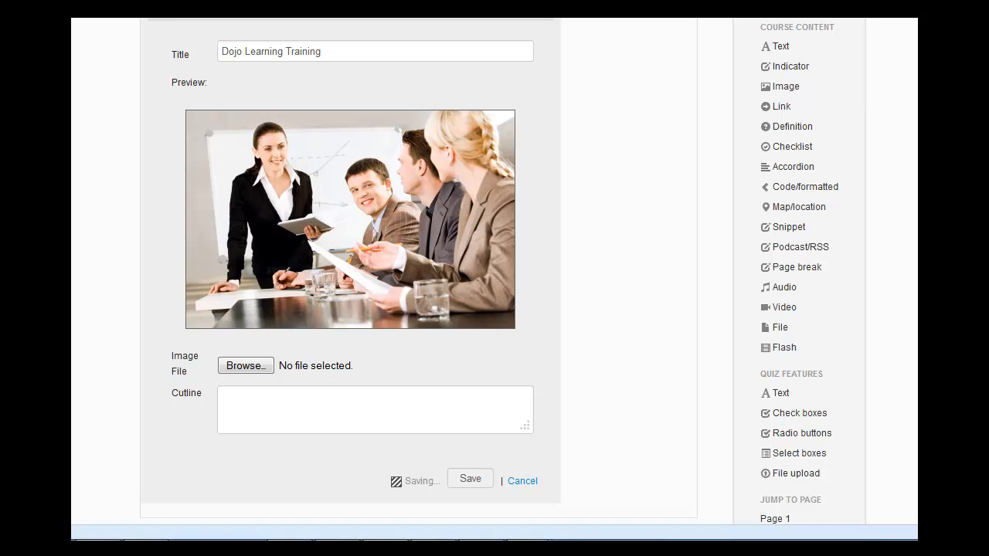
scroll(418, 270, "up", 8)
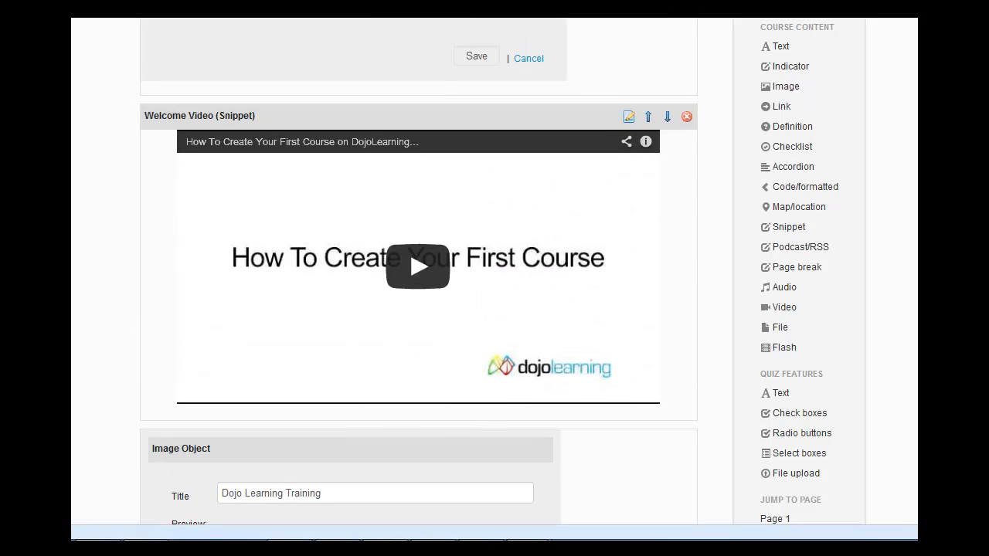
scroll(418, 270, "up", 2)
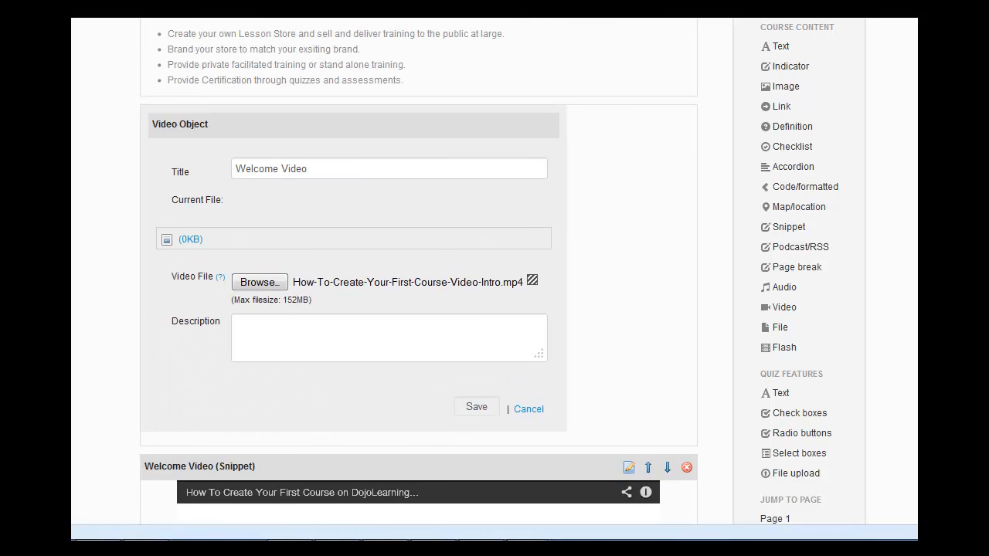
scroll(418, 270, "up", 4)
scroll(418, 270, "down", 3)
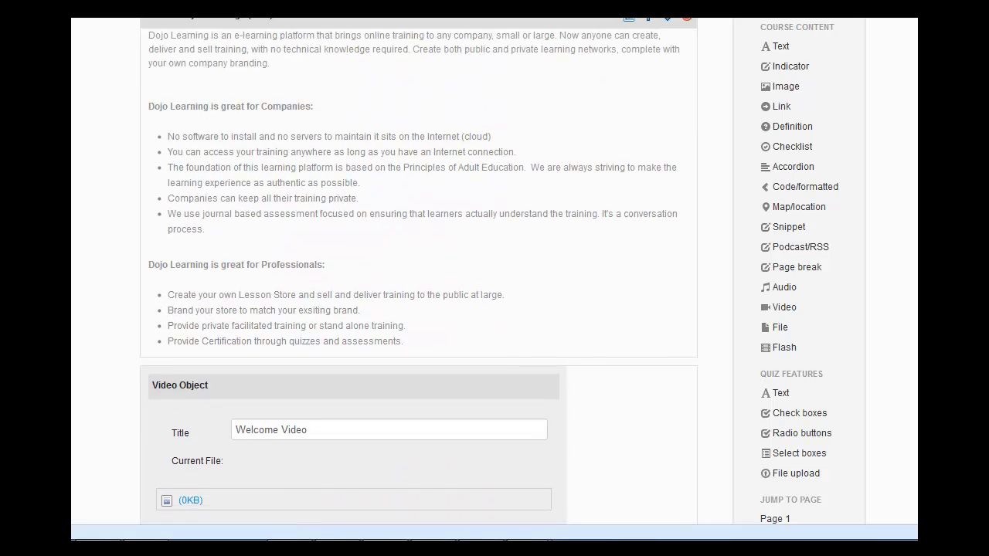
scroll(418, 270, "down", 12)
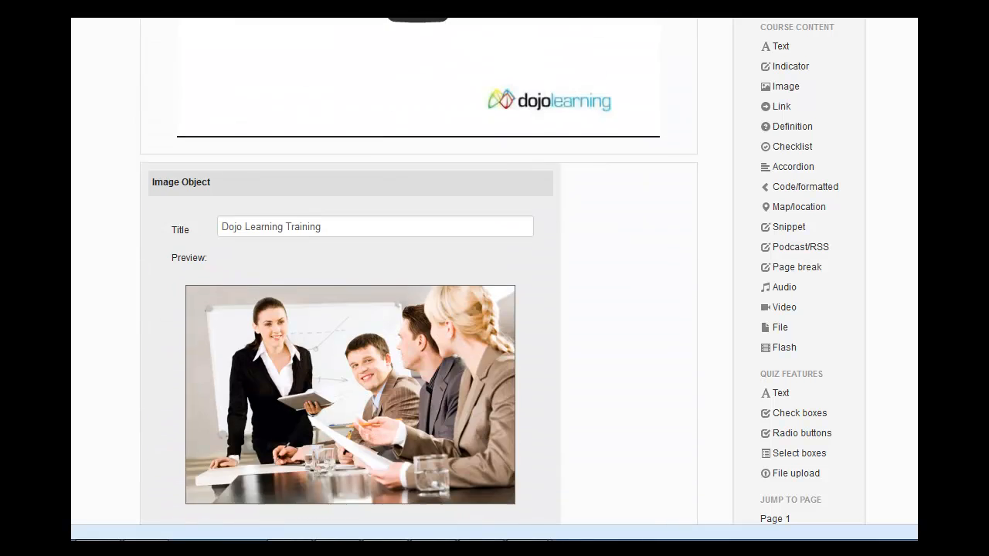
Step: Add an indicator object of type Important below the Dojo Learning Training image
scroll(418, 270, "down", 3)
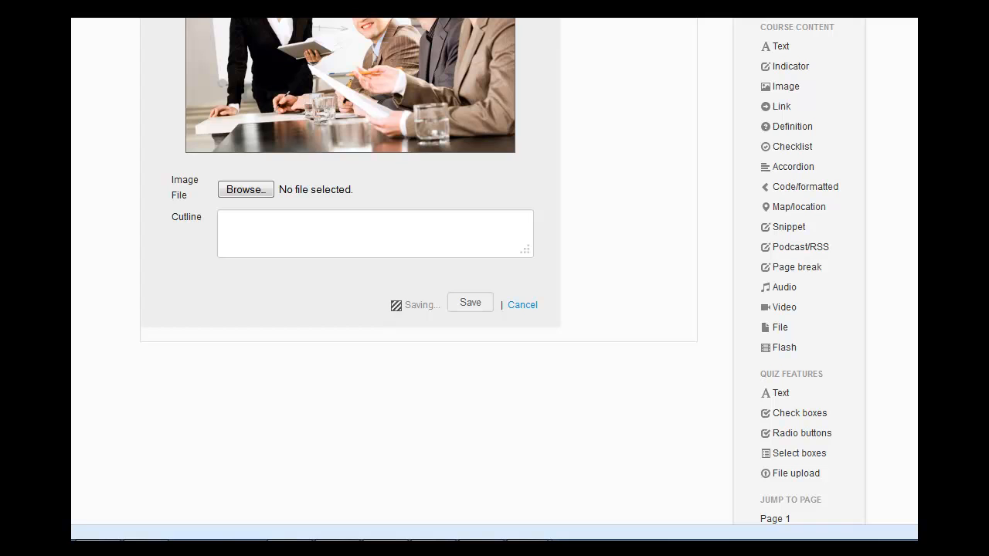
left_click(797, 71)
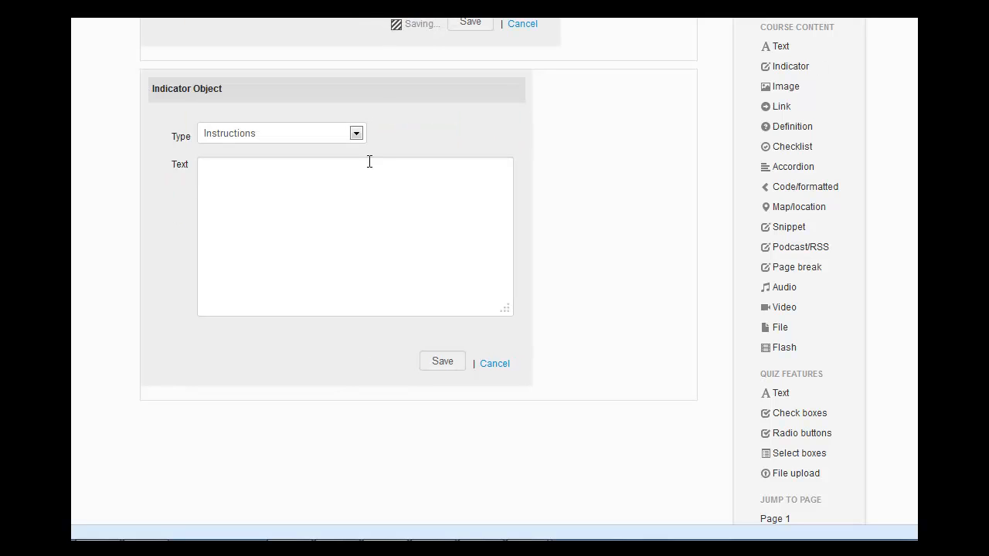
left_click(357, 135)
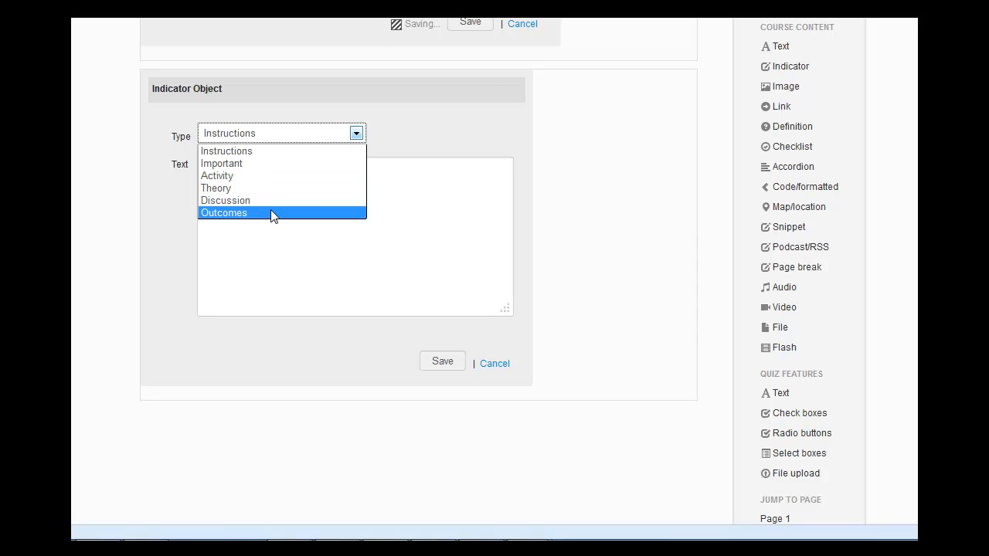
left_click(278, 165)
Step: Enter "BEFORE STARTING SET-UP YOUR PAYPAL API." as the Important indicator's text and save the object
left_click(323, 198)
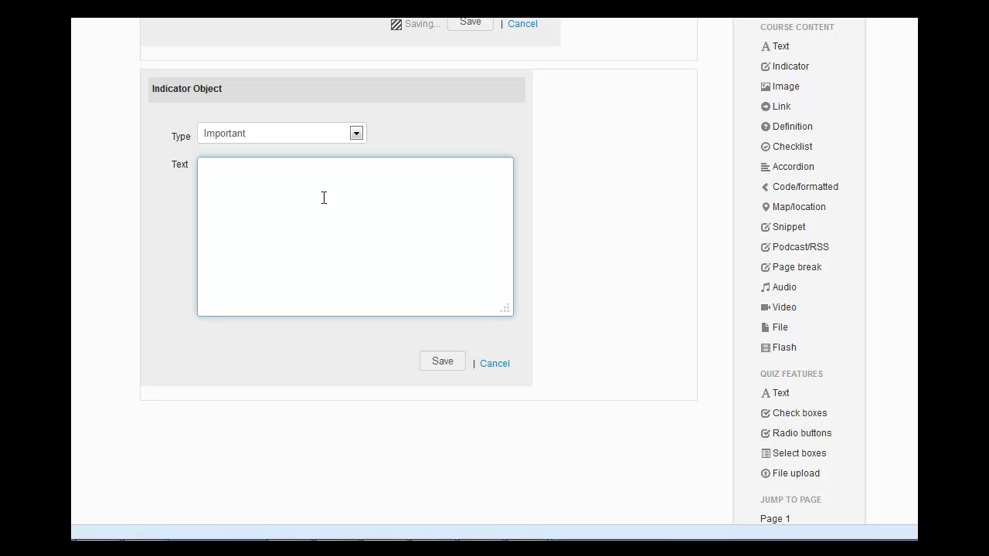
type("BEFORE STAT")
key("BackSpace")
type("RTING SE-T")
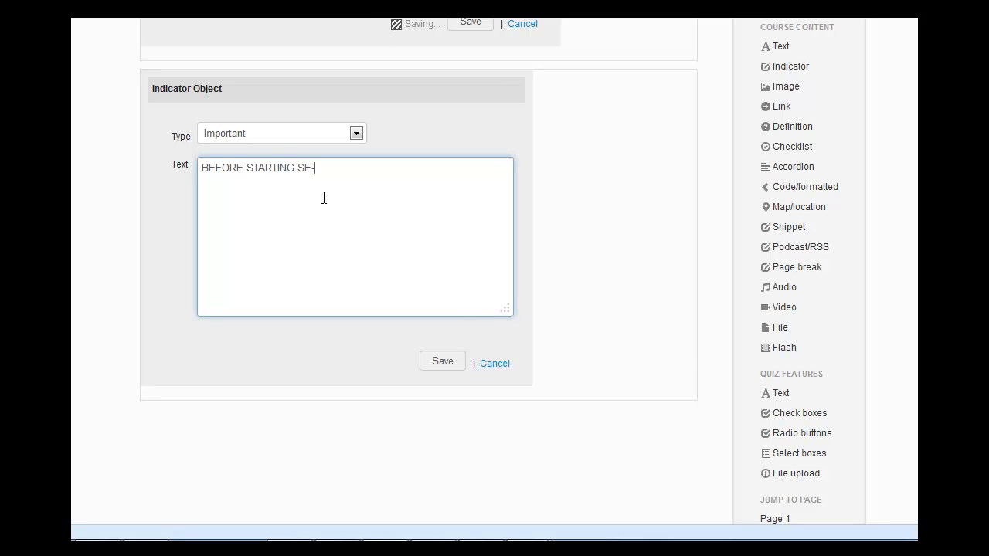
key("BackSpace")
key("BackSpace")
type("T-UP YOUR PAYPAL API")
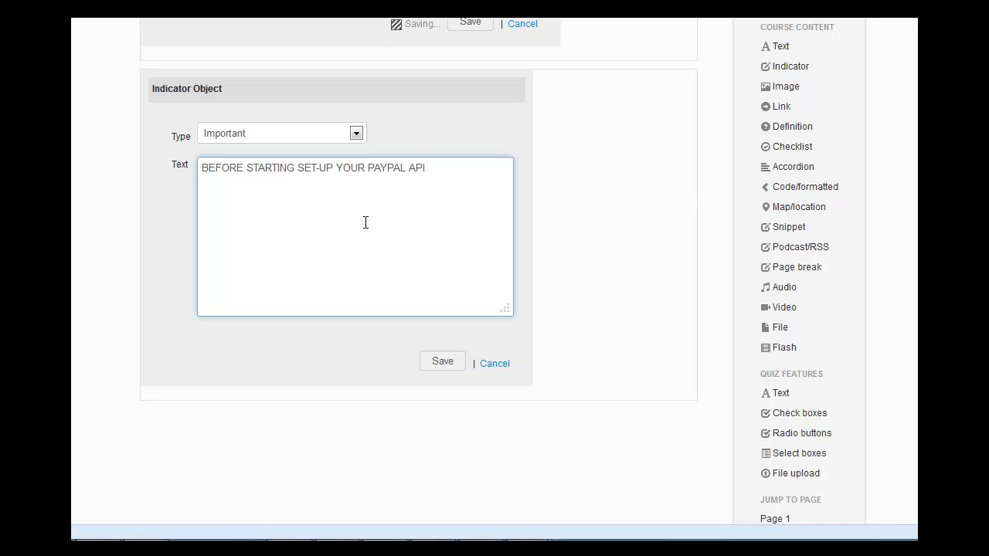
type(".")
left_click(434, 364)
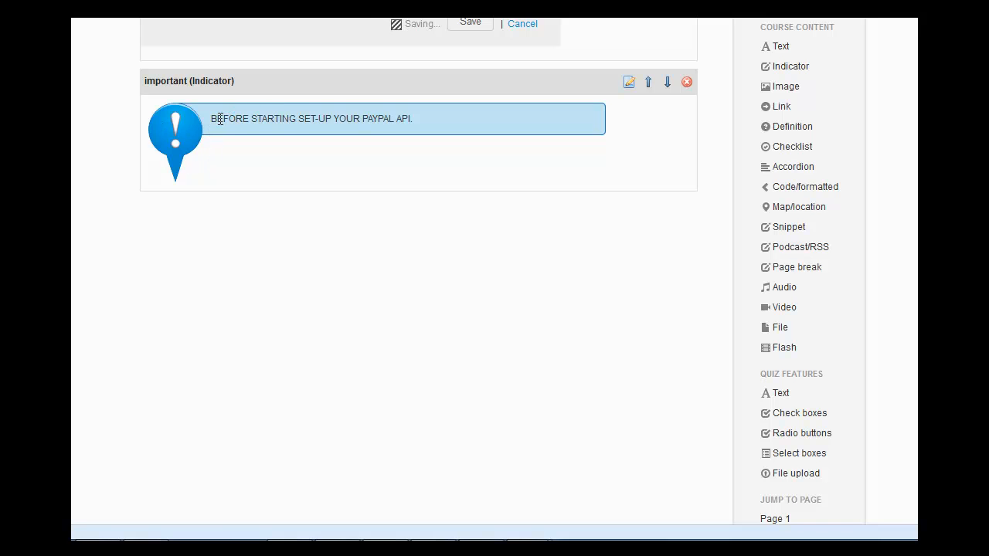
left_click_drag(210, 118, 412, 118)
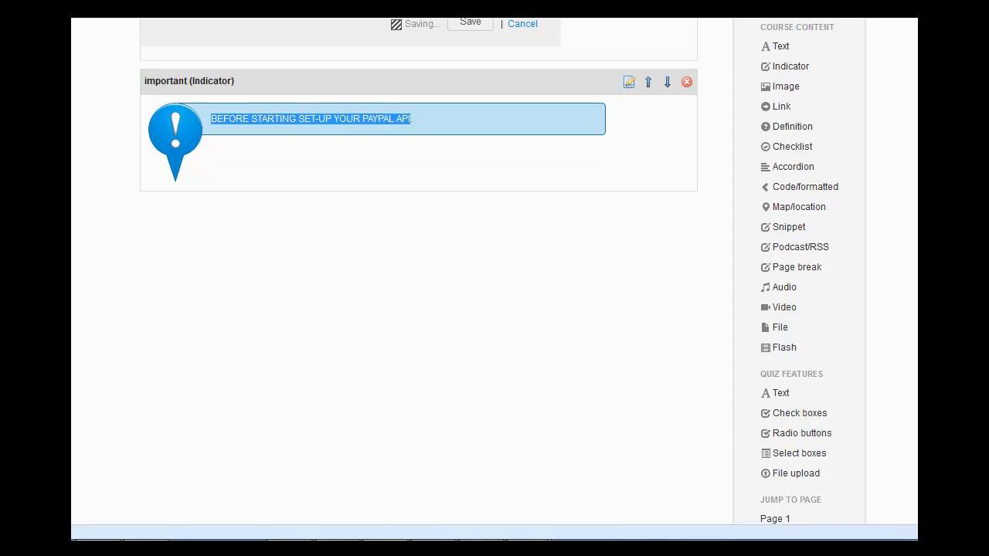
Step: Save the Welcome Video video object that is still open for editing further up the module
scroll(585, 198, "up", 3)
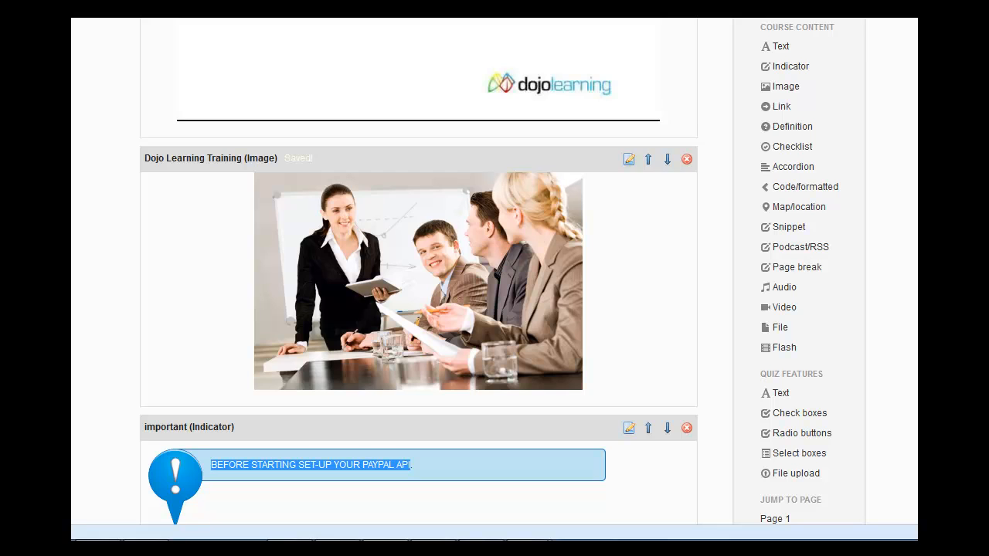
scroll(419, 271, "up", 3)
scroll(419, 271, "up", 6)
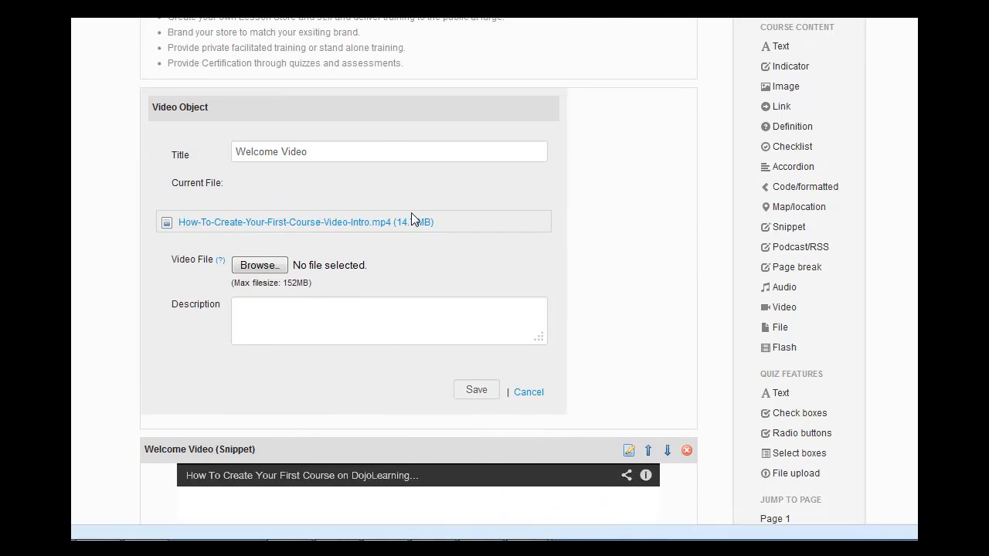
left_click(469, 390)
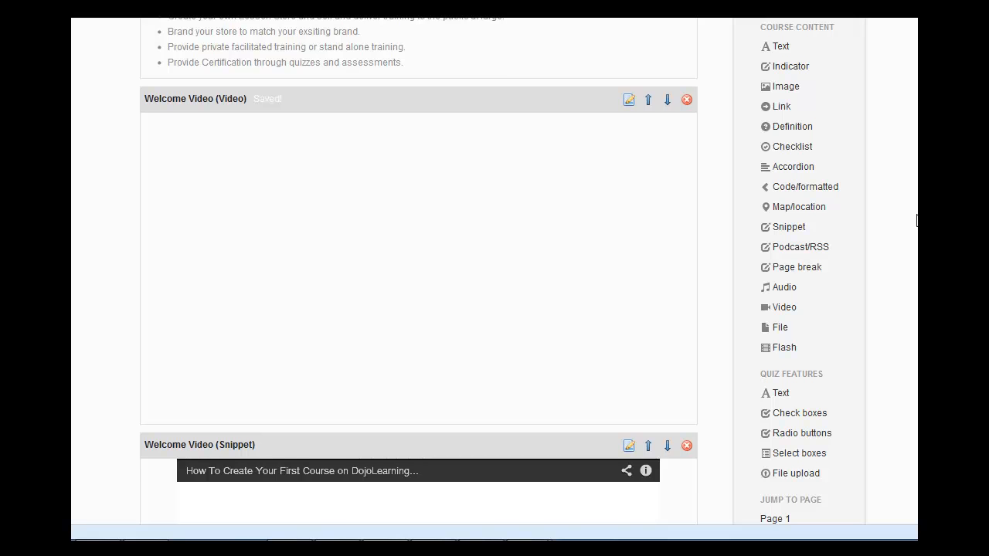
scroll(917, 221, "down", 6)
scroll(419, 271, "down", 6)
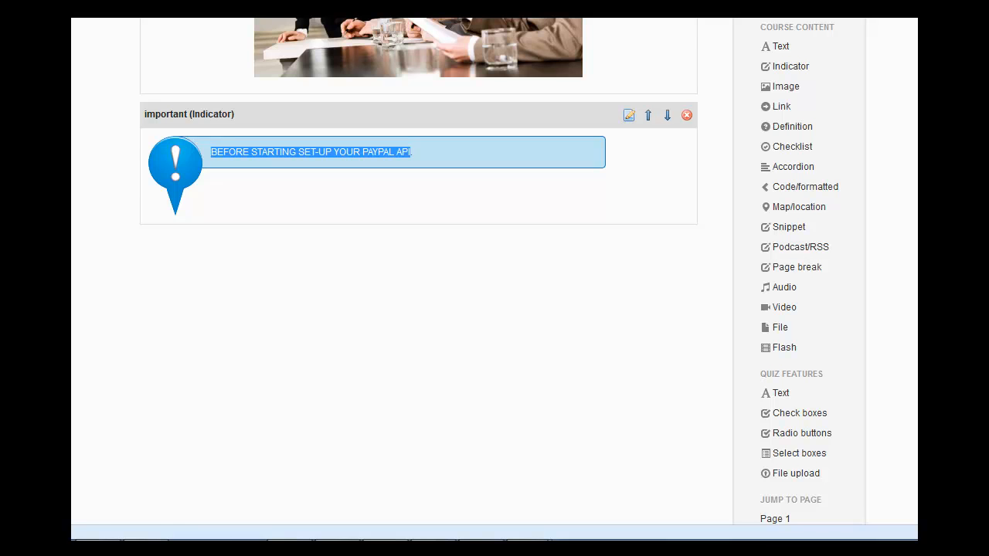
Step: Add a definition object below the Important indicator for the phrase "Cloud Computing"
left_click(796, 129)
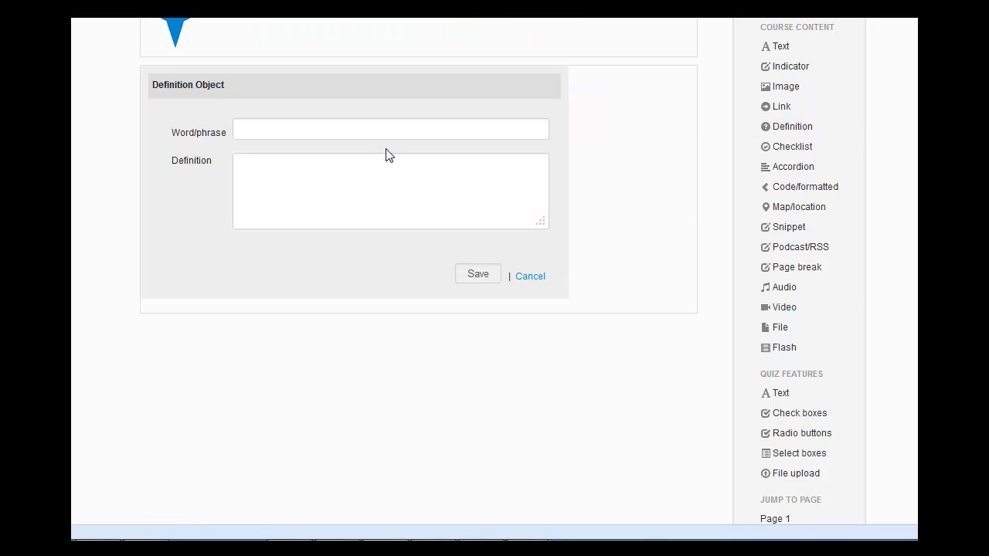
left_click(364, 129)
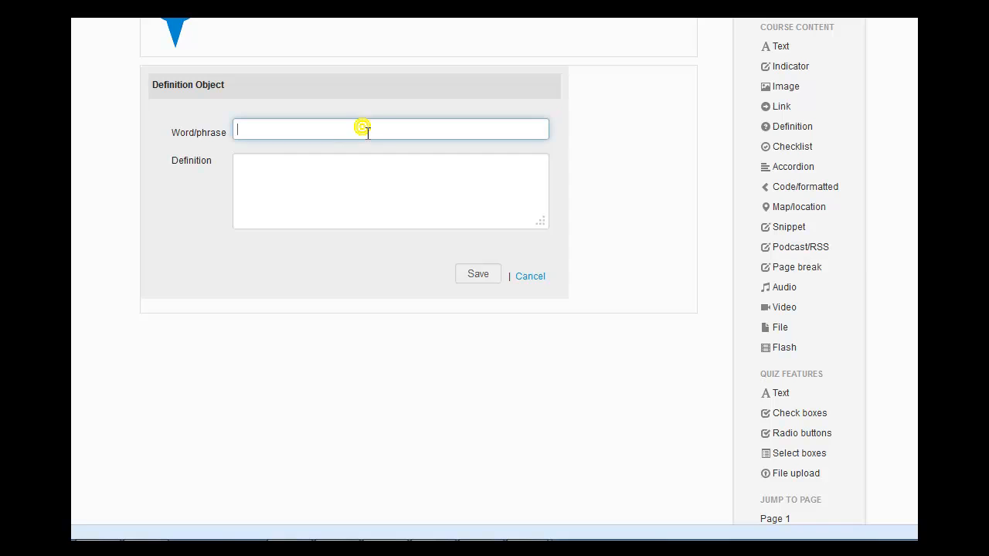
type("cLOUD")
key("BackSpace")
key("BackSpace")
key("BackSpace")
key("BackSpace")
key("BackSpace")
key("BackSpace")
type("Cloud Computing")
Step: Enter "It is a really cool function of the Internet" as the Cloud Computing definition and save it
left_click(316, 167)
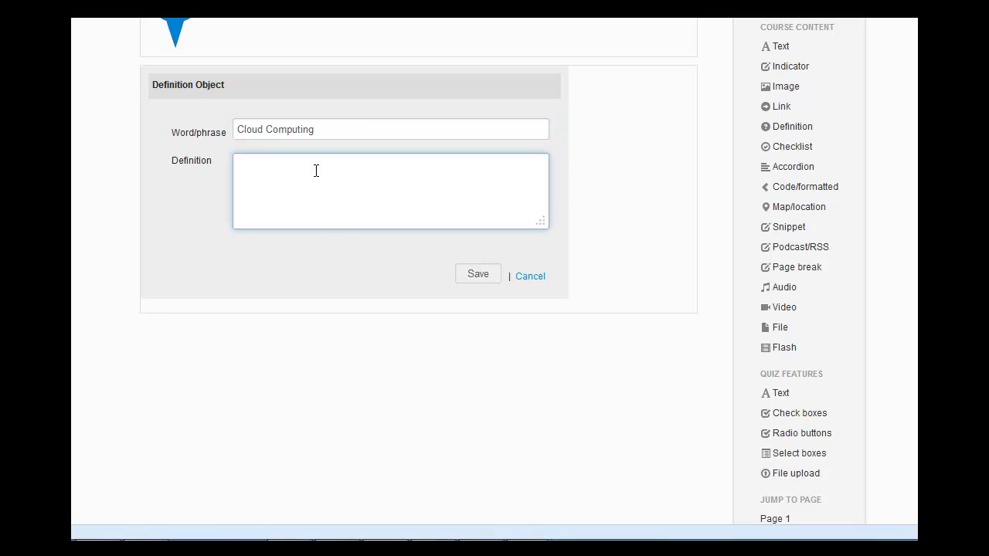
type("It is a really cool function of the In")
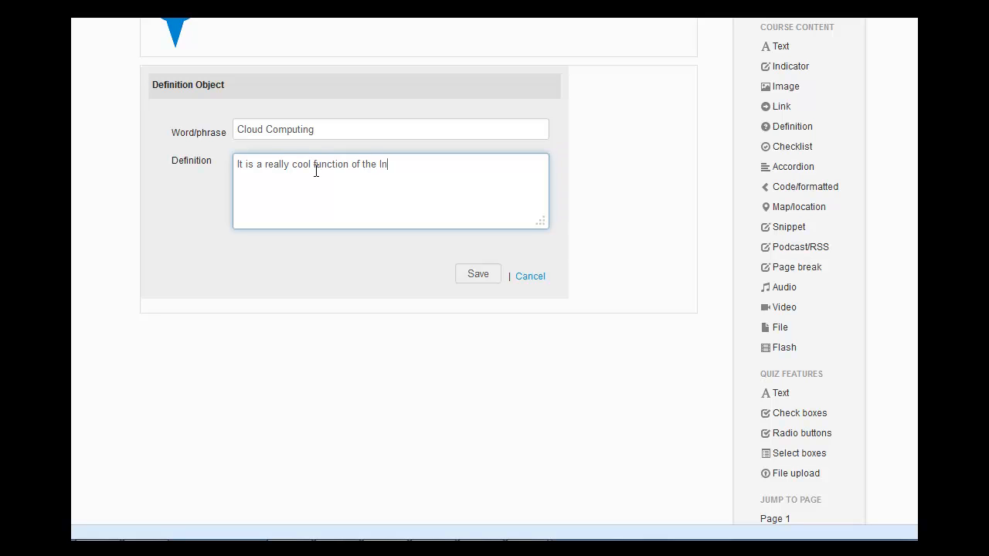
type("ternet")
left_click(470, 274)
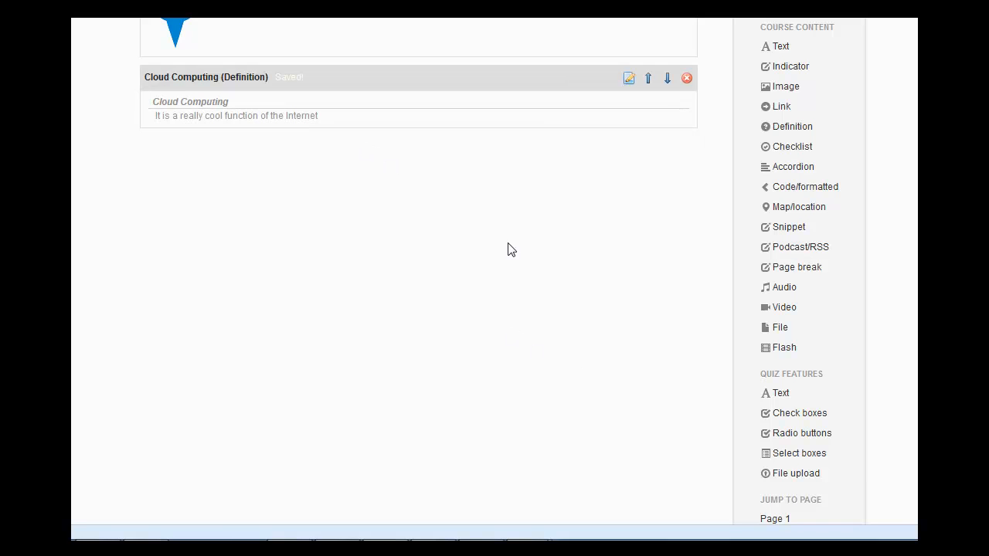
Step: Add a checklist object titled "How To Create a Course in Dojo Learning" below the Cloud Computing definition
left_click(793, 149)
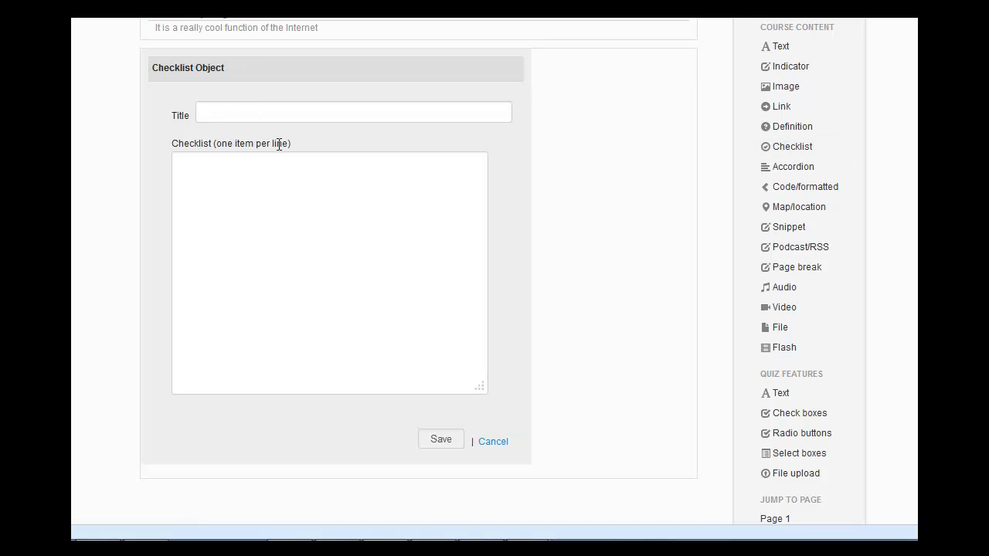
left_click(266, 112)
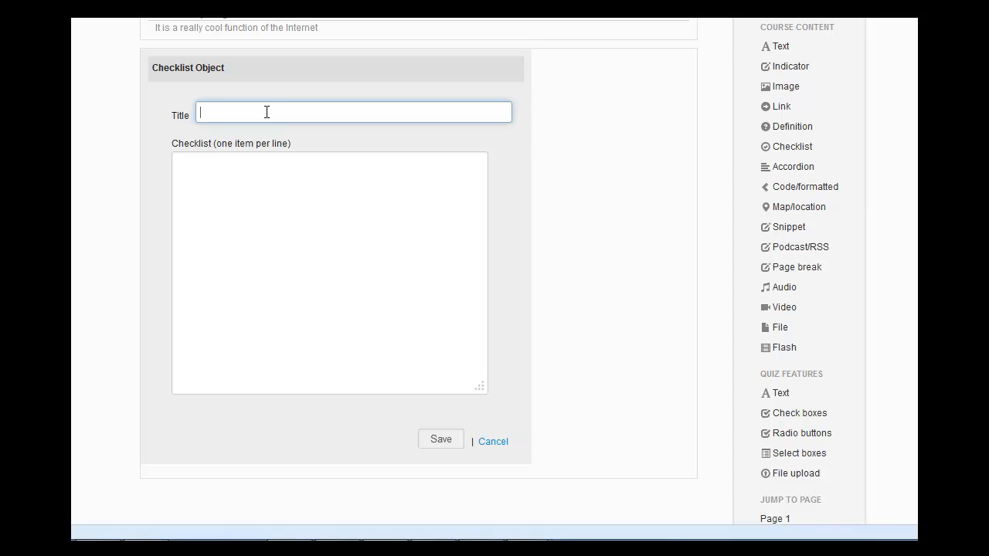
type("Ho")
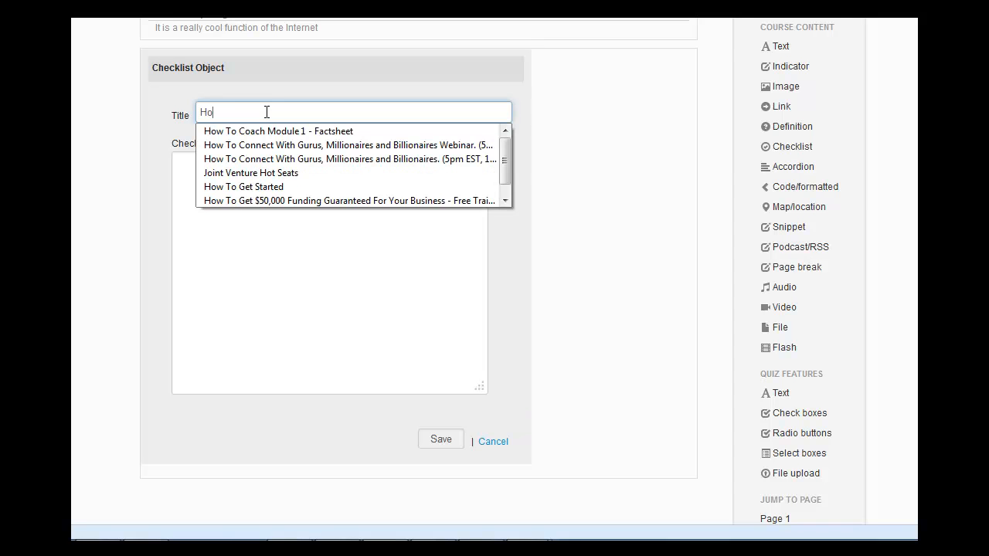
type("w to ")
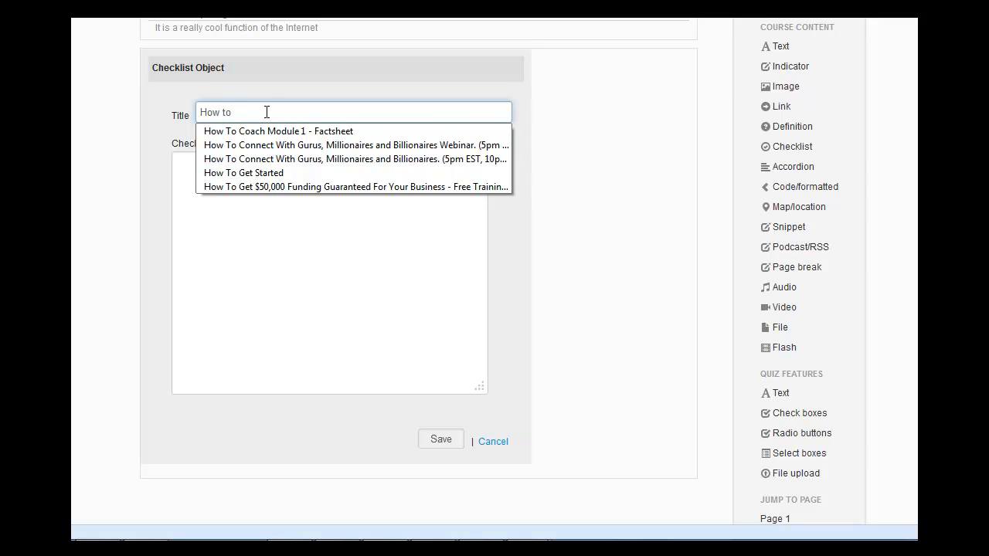
type("S")
key("BackSpace")
key("BackSpace")
key("BackSpace")
type("To Crea")
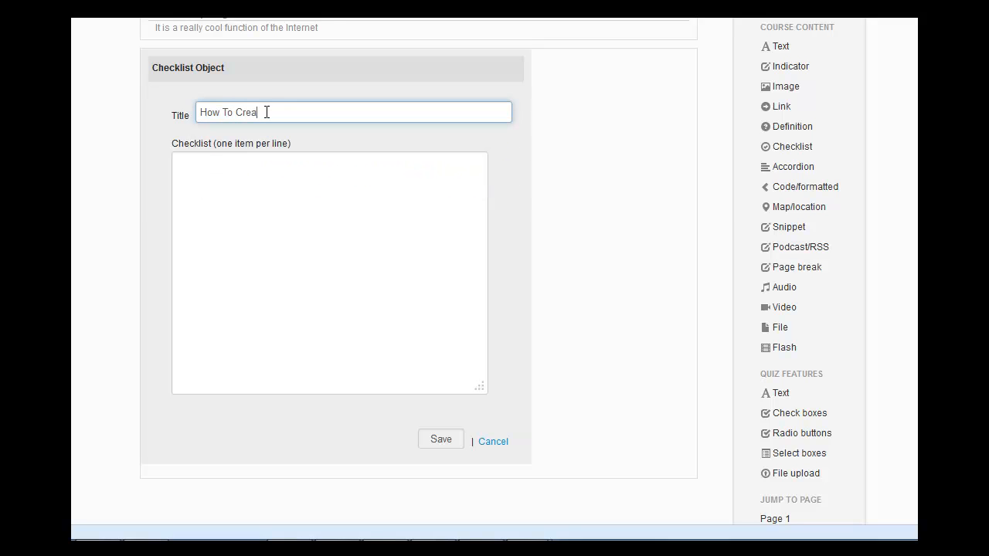
type("te a Course in Dojo Learning")
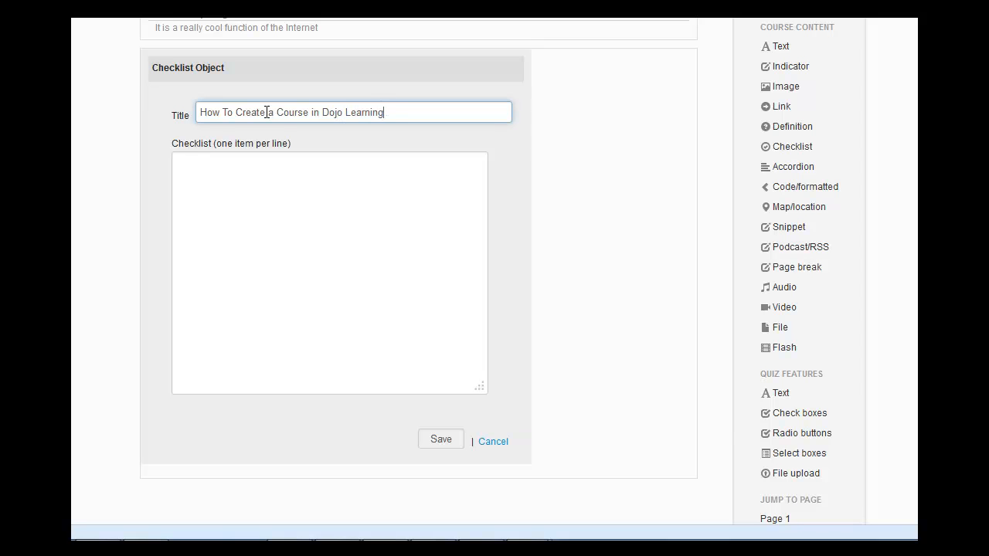
Step: Enter the checklist items "Set up your PayPal API", "Set up your Personal Categories" and "Upload Video", and save the checklist
left_click(323, 181)
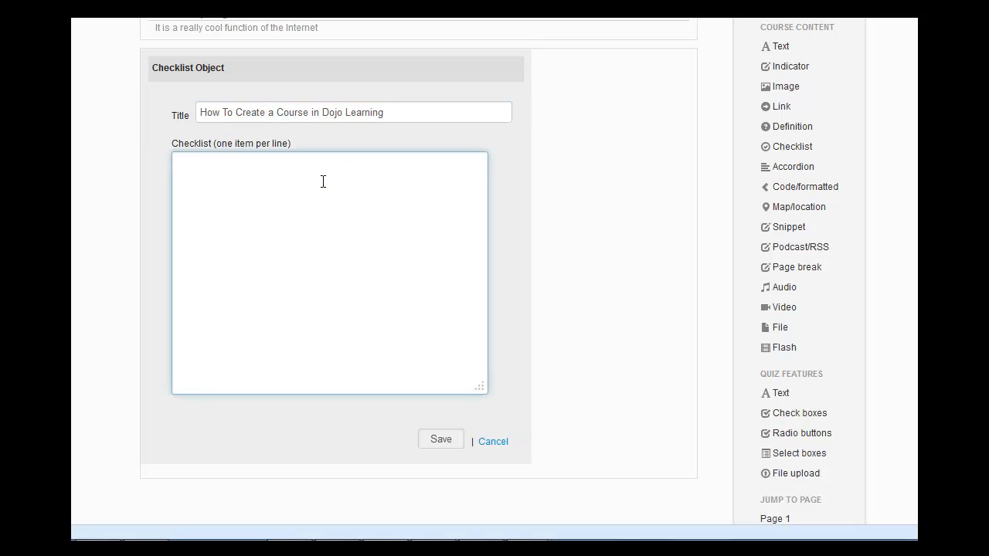
type("S")
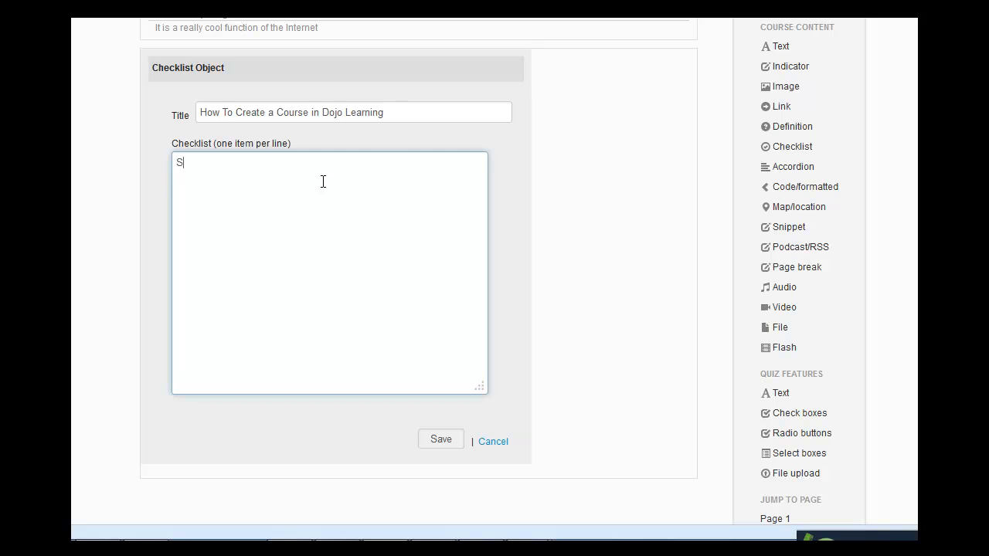
type("et up ")
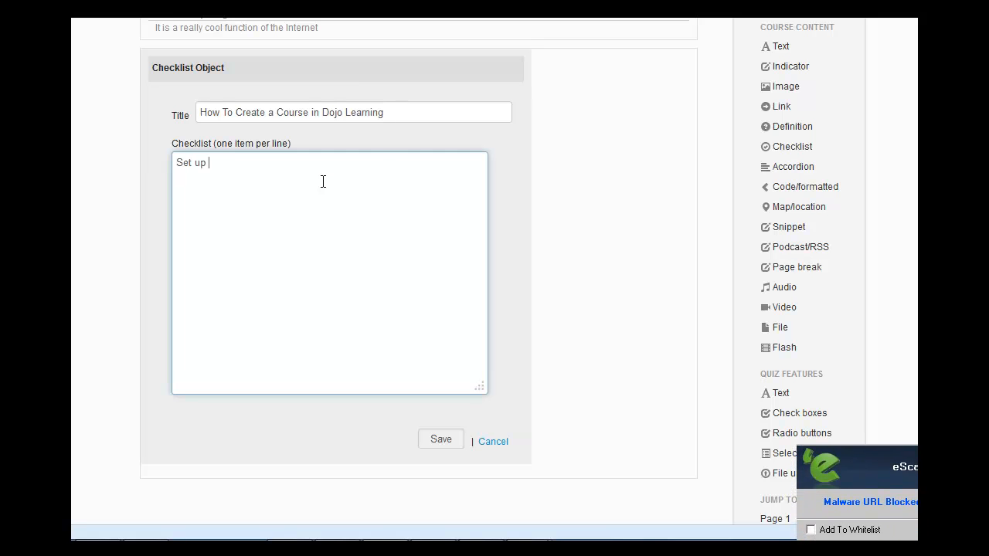
type("your PayPa")
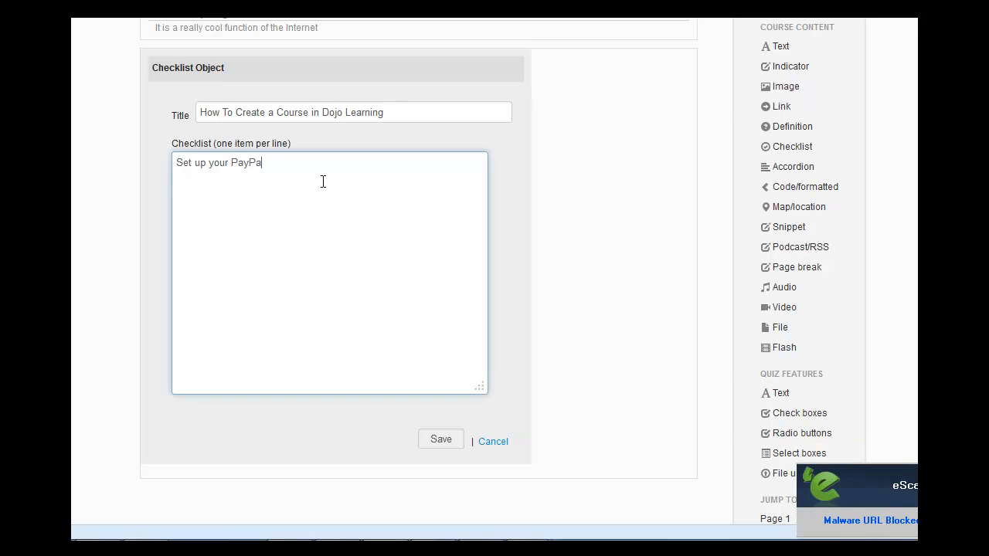
type("l API ")
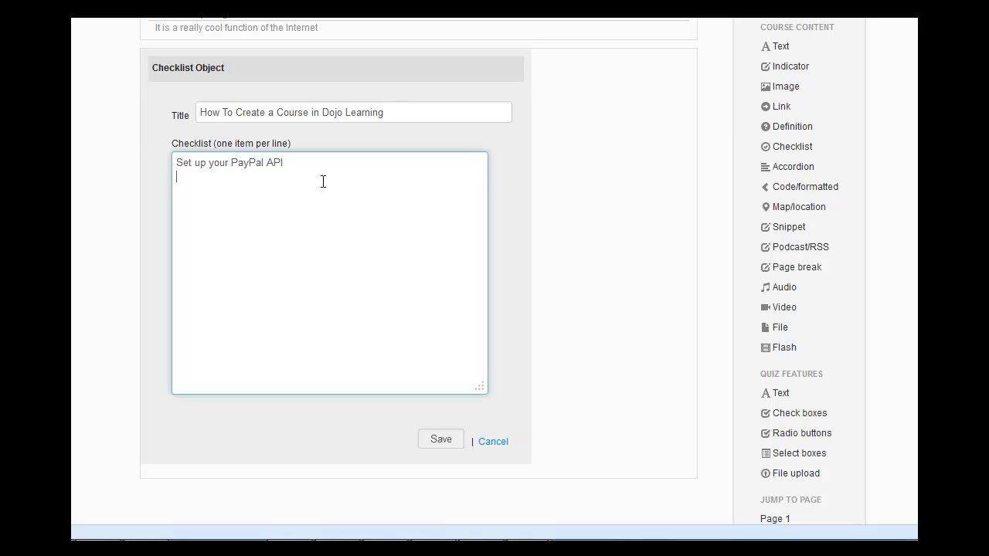
type("Set up yp")
key("BackSpace")
type("our Personal C")
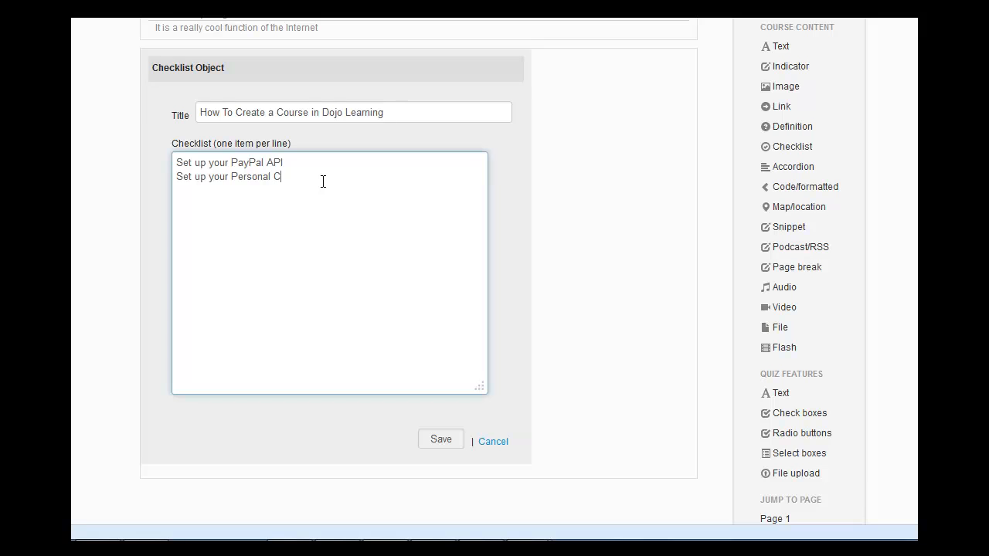
type("ategories ")
type("Upload ")
type("Video")
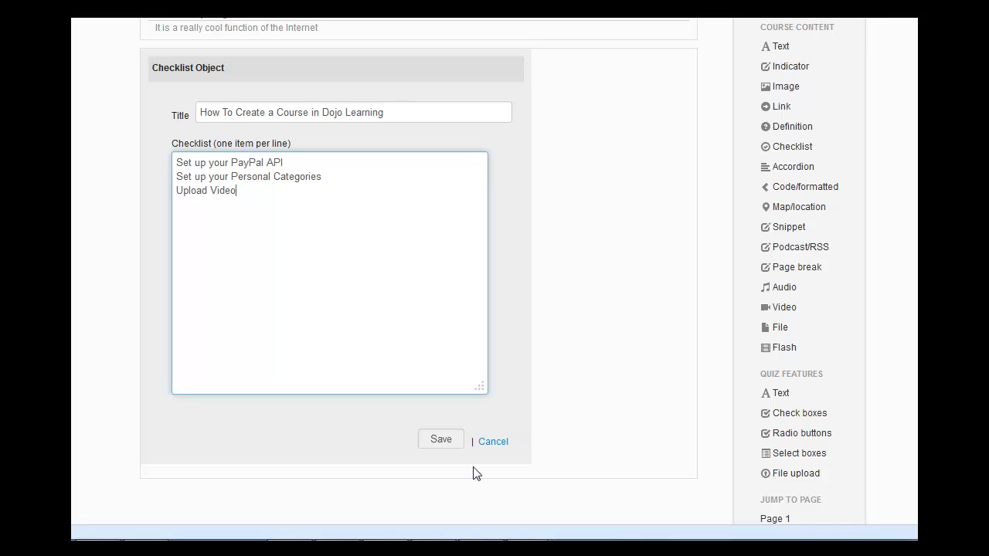
left_click(441, 440)
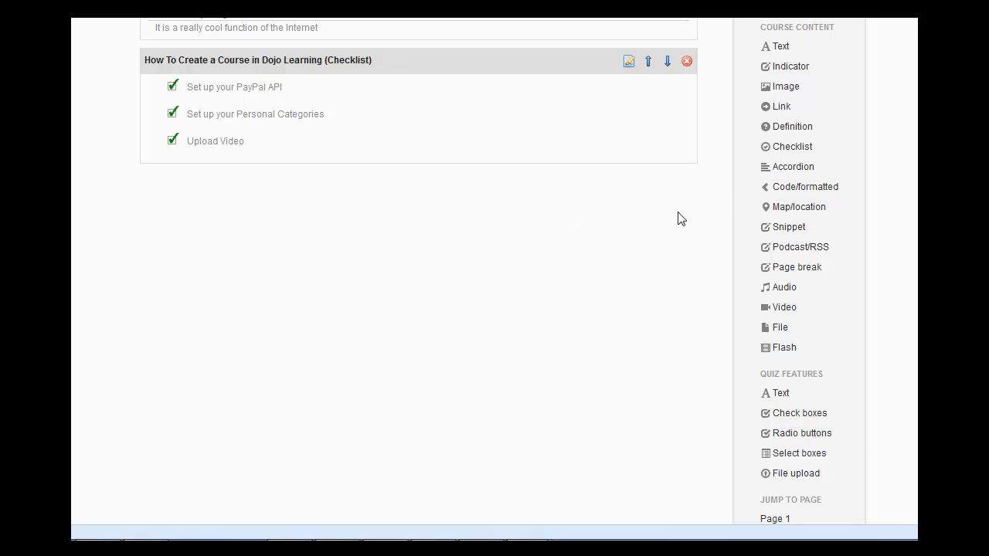
Step: Add a map object below the checklist with the location name "Breakout Seminar"
left_click(794, 210)
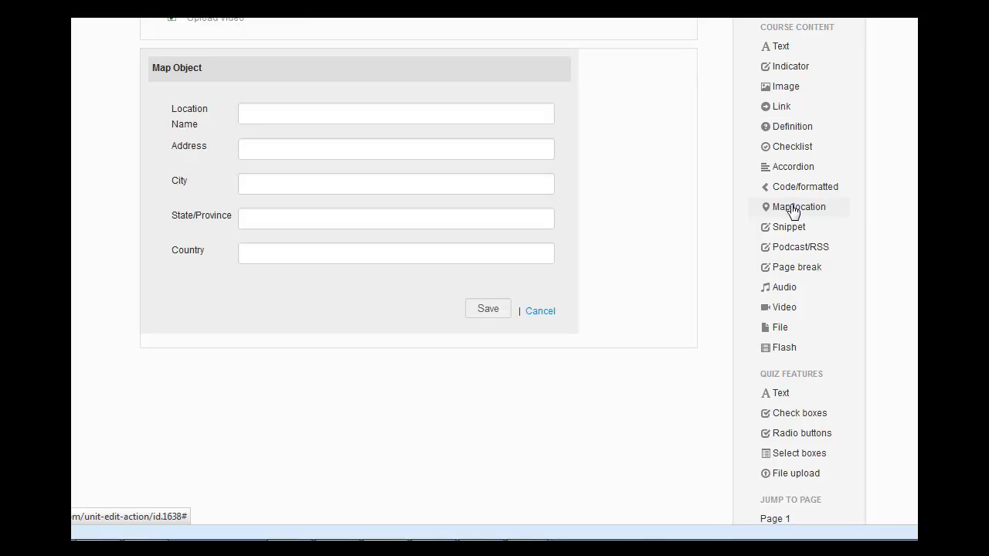
left_click(343, 119)
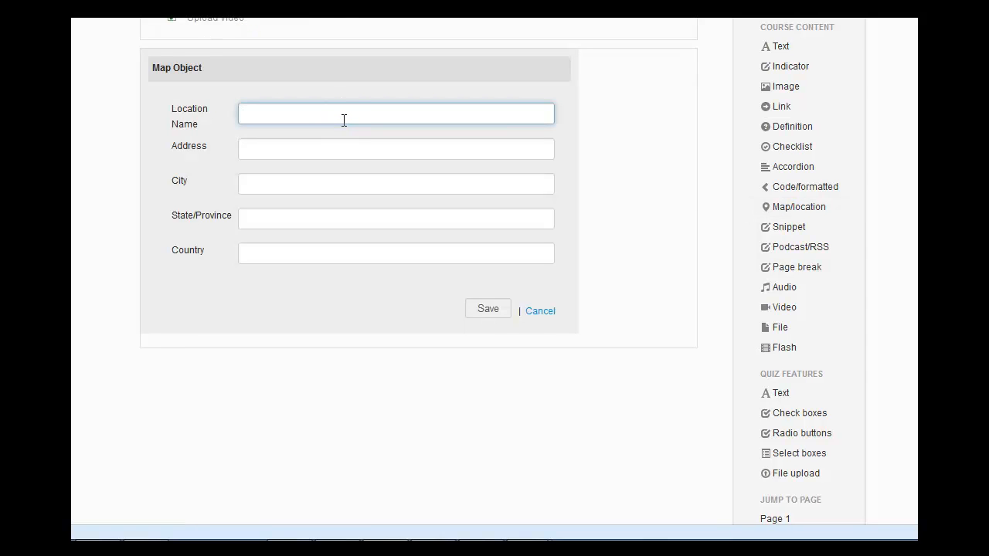
type("Seminars")
key("Home")
type("Brekout")
key("BackSpace")
key("BackSpace")
key("BackSpace")
key("BackSpace")
type("akout")
left_click(354, 116)
key("BackSpace")
Step: Set the Breakout Seminar map's city to "london" and country to "uk", and save the map object
left_click(317, 183)
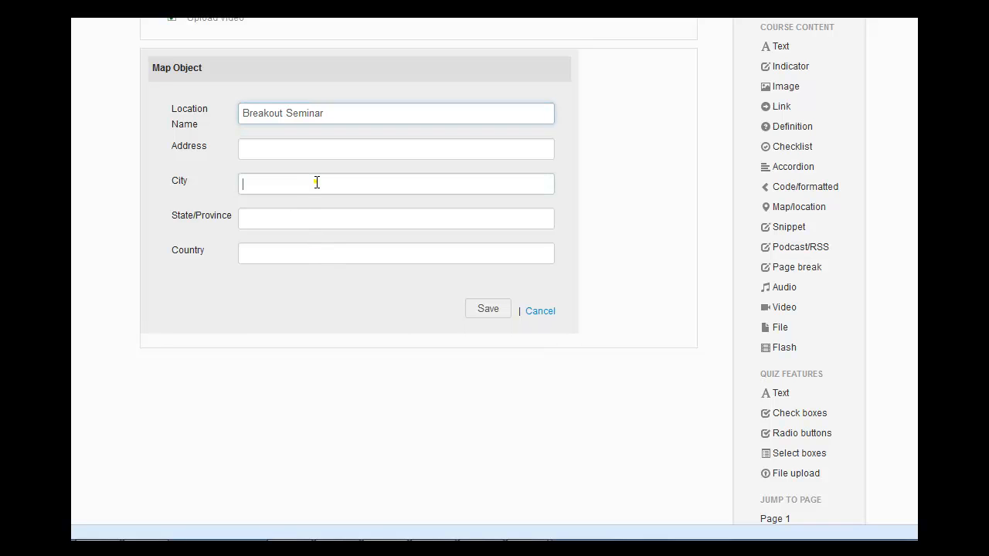
type("london")
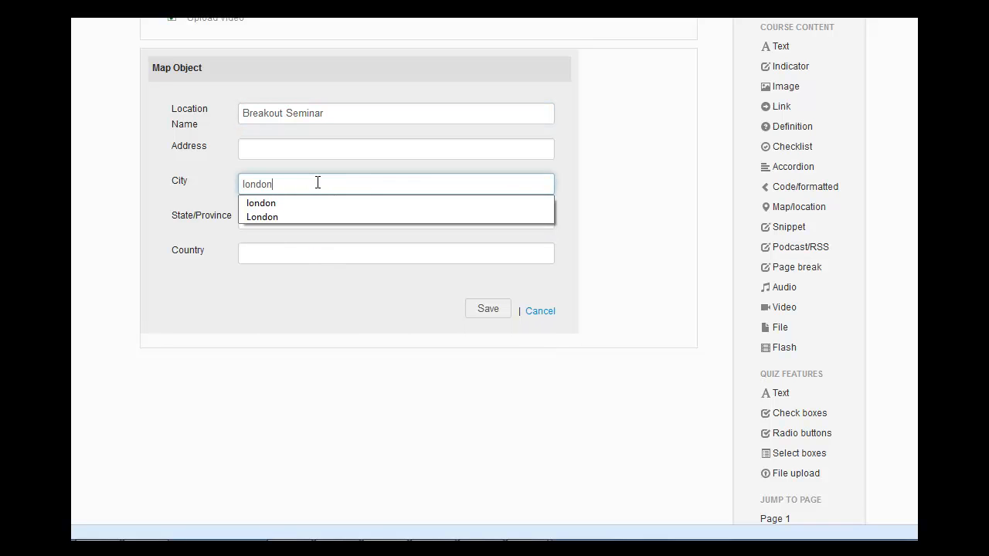
left_click(643, 200)
left_click(355, 249)
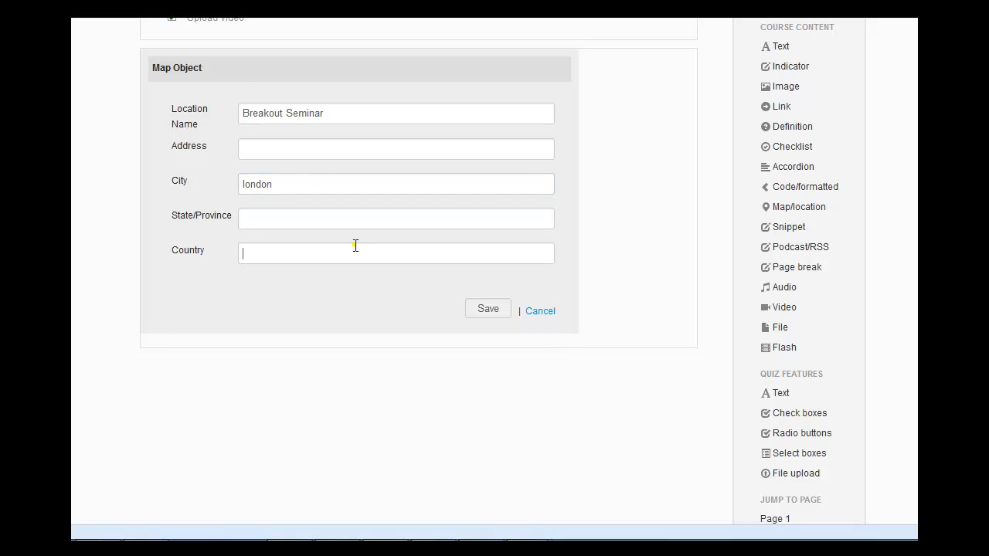
type("uk")
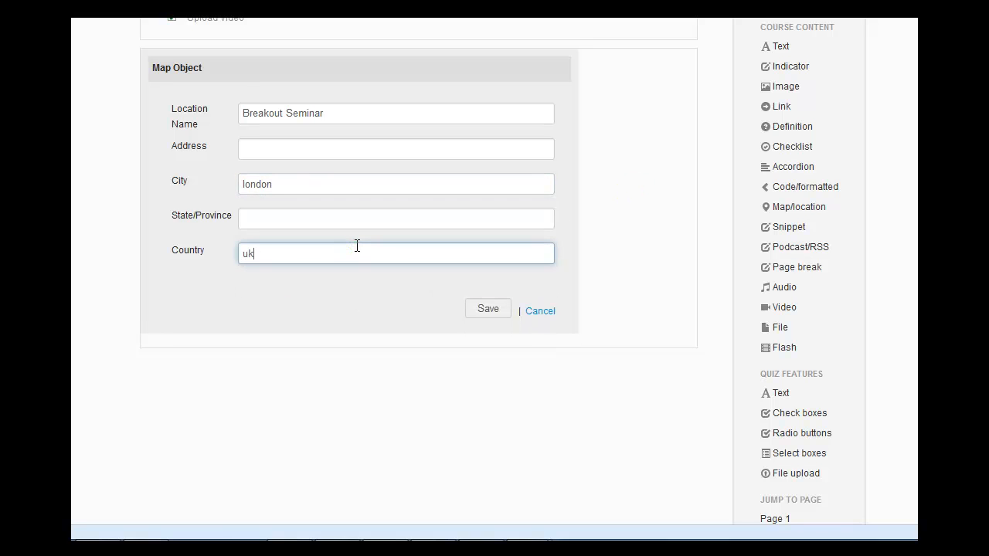
left_click(626, 222)
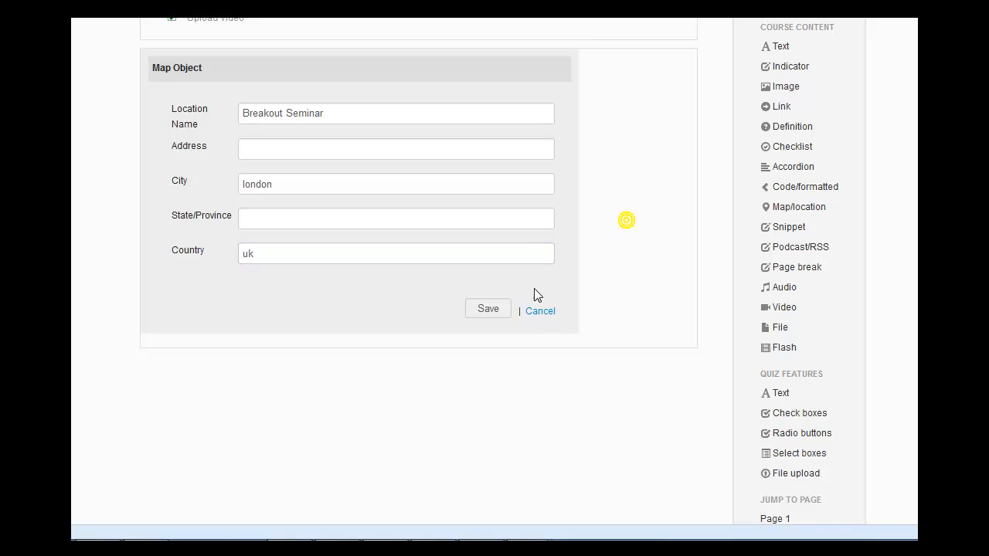
left_click(496, 312)
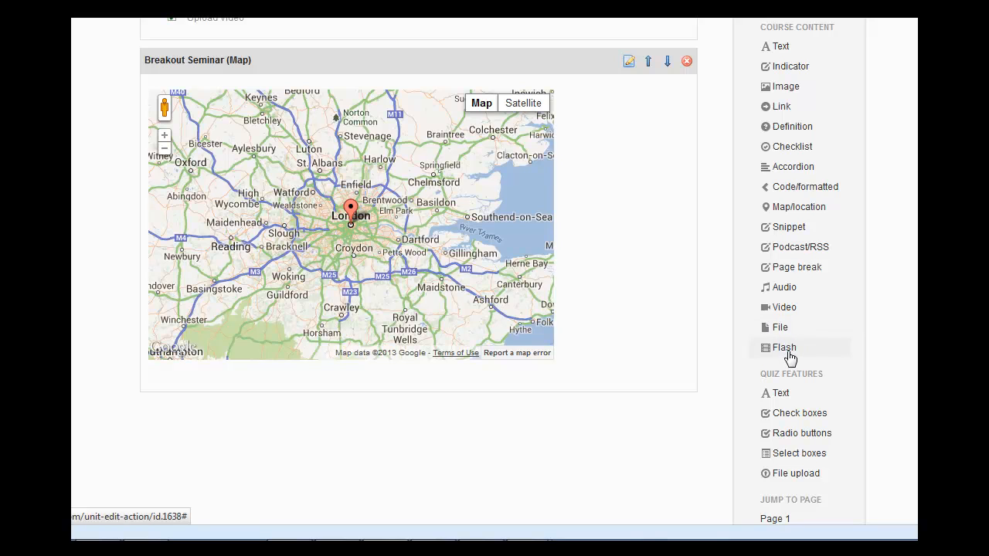
Step: Add a file object titled "Handout 1" below the Breakout Seminar map
left_click(777, 327)
left_click(394, 119)
type("H")
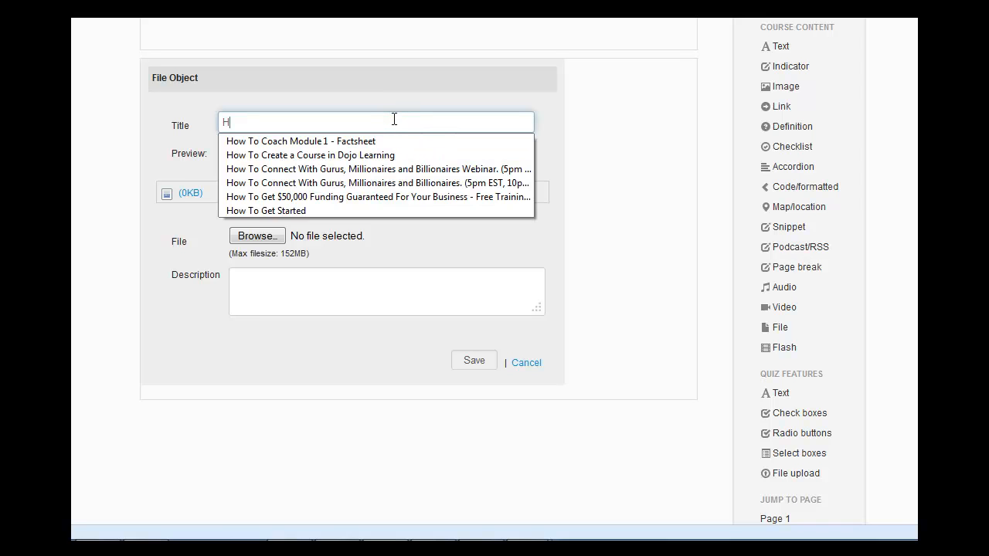
type("and")
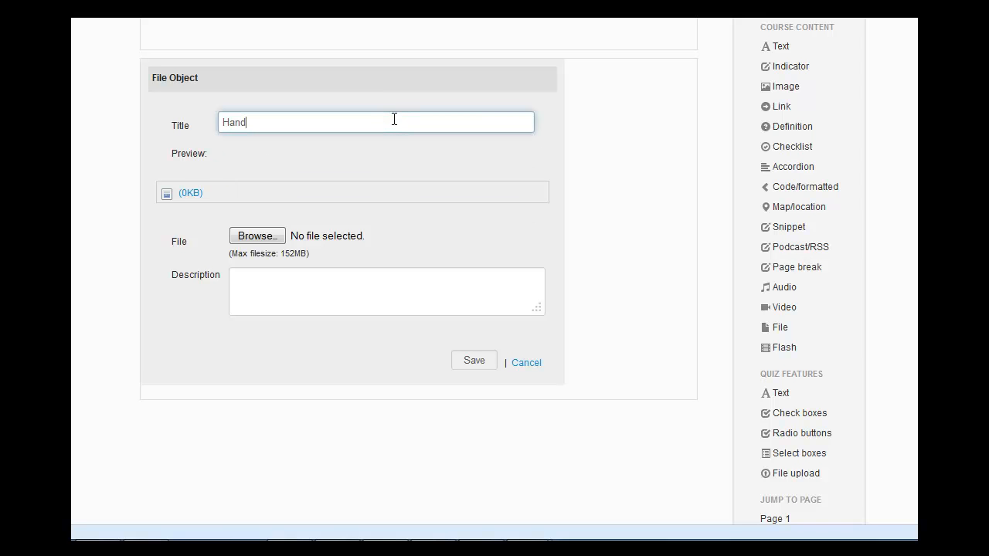
type("out 1")
Step: Upload the PDF 10-Steps-Online-Course-Workbook to the Handout 1 file object and save it
left_click(278, 239)
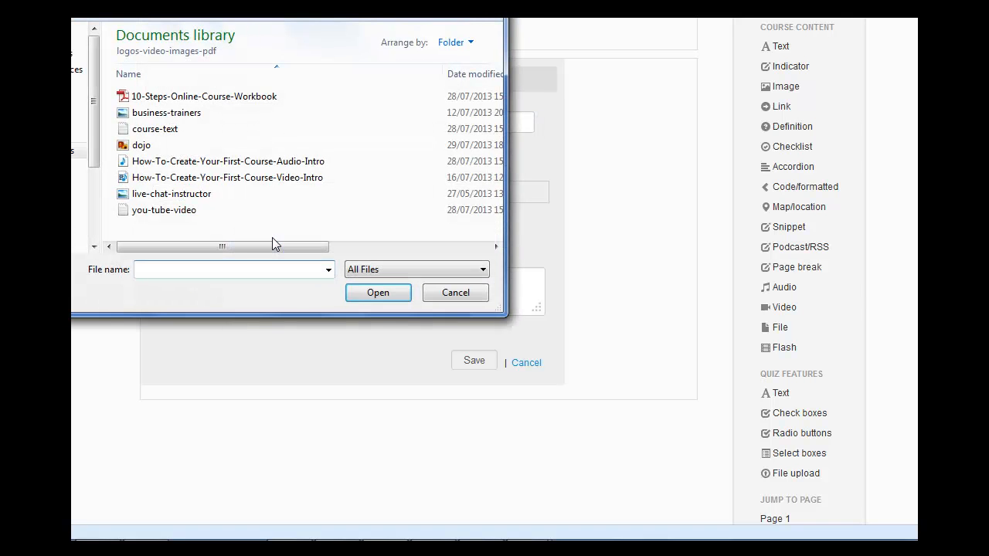
left_click(199, 95)
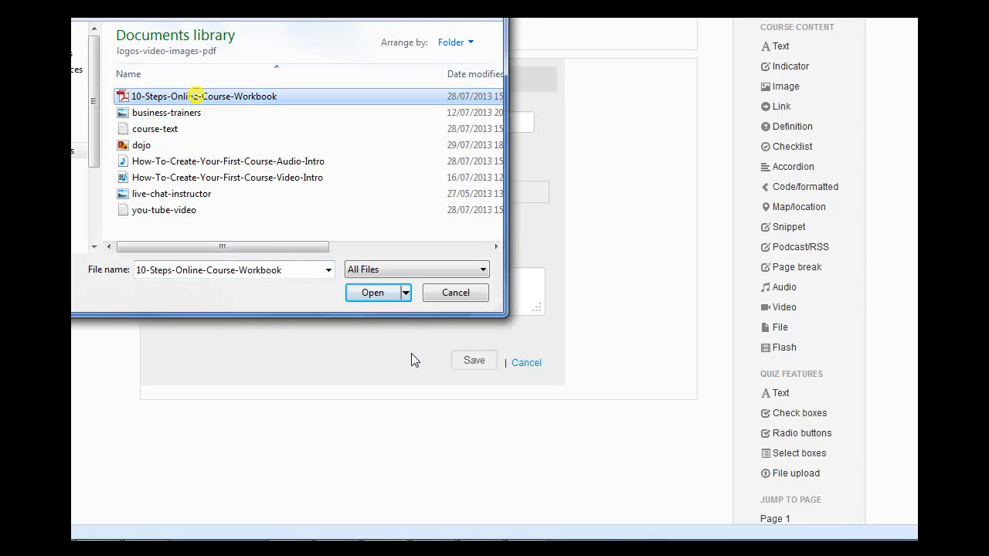
left_click(371, 293)
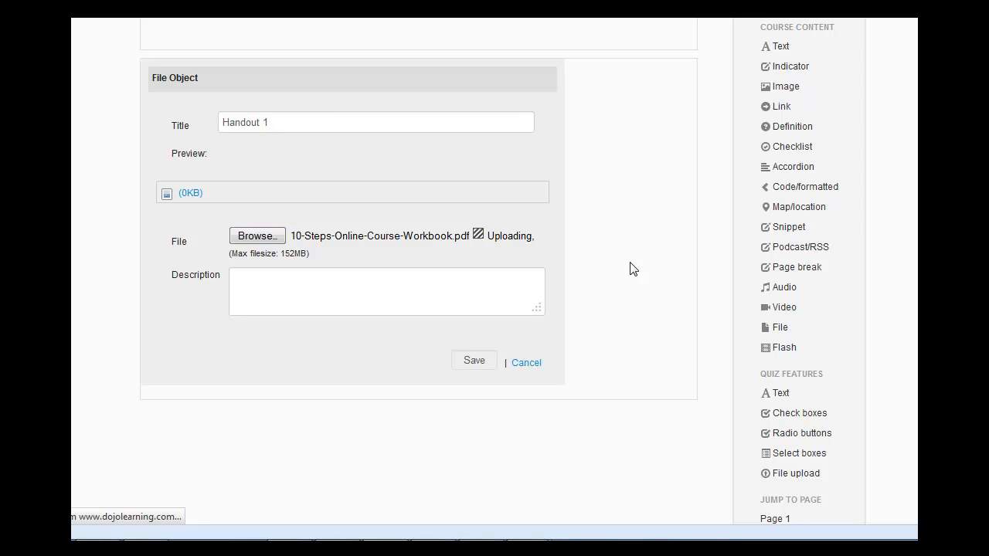
left_click(470, 359)
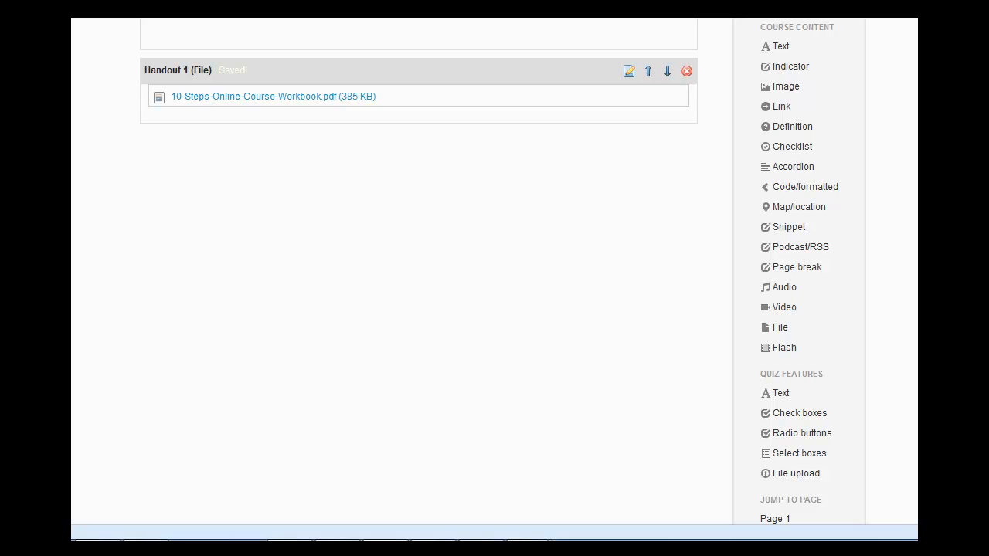
Step: Return from the module editor to the course home and view the Dojo Learning Training course as a learner
scroll(419, 270, "up", 2)
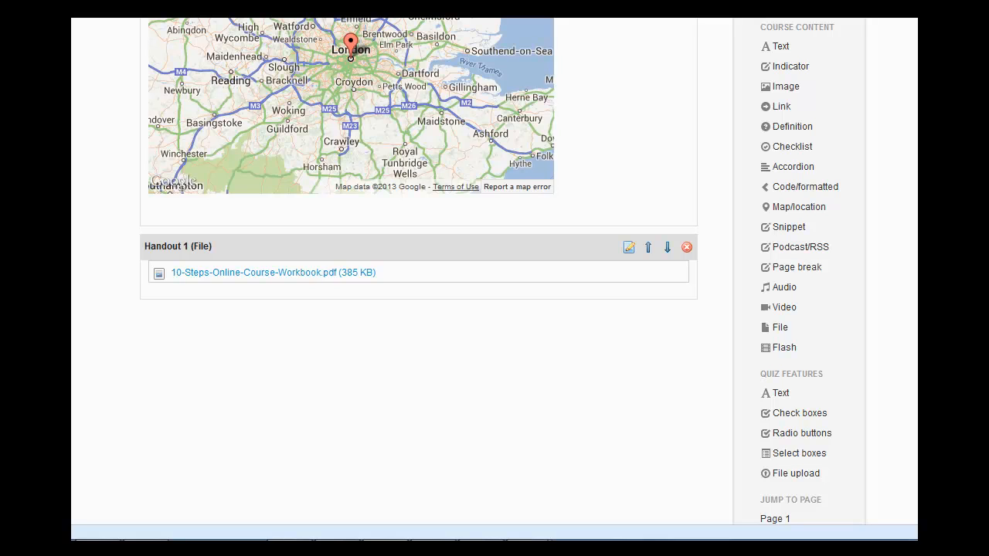
scroll(419, 158, "down", 1)
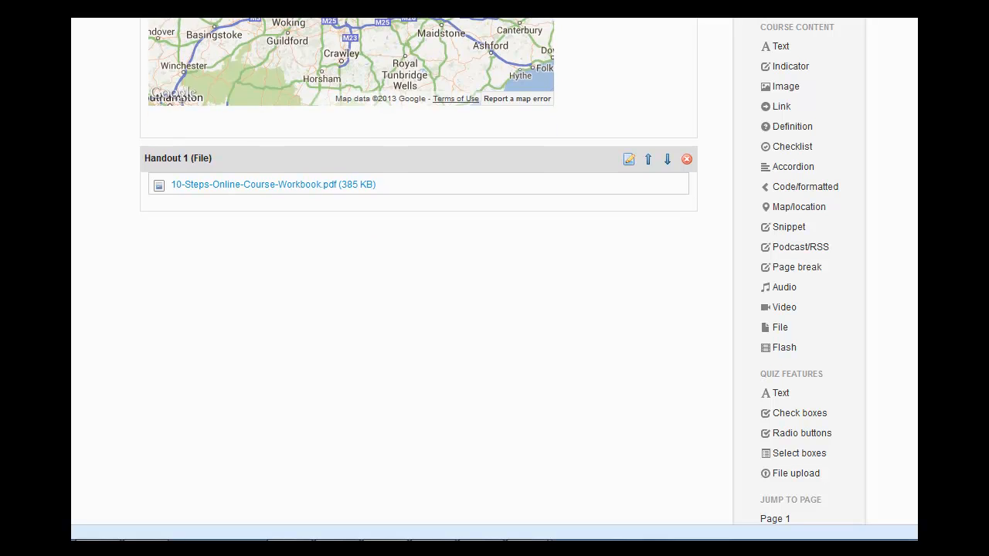
scroll(419, 270, "down", 2)
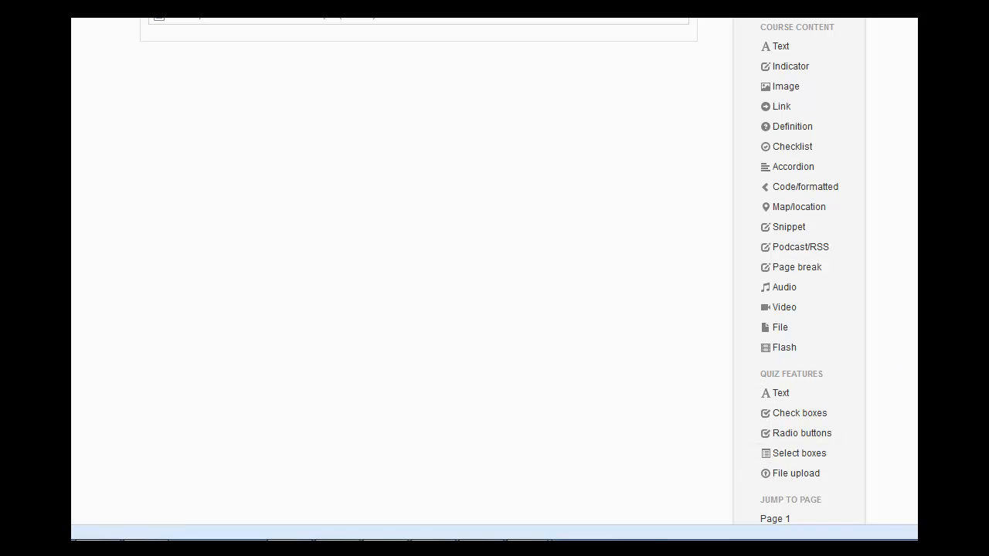
scroll(419, 206, "up", 4)
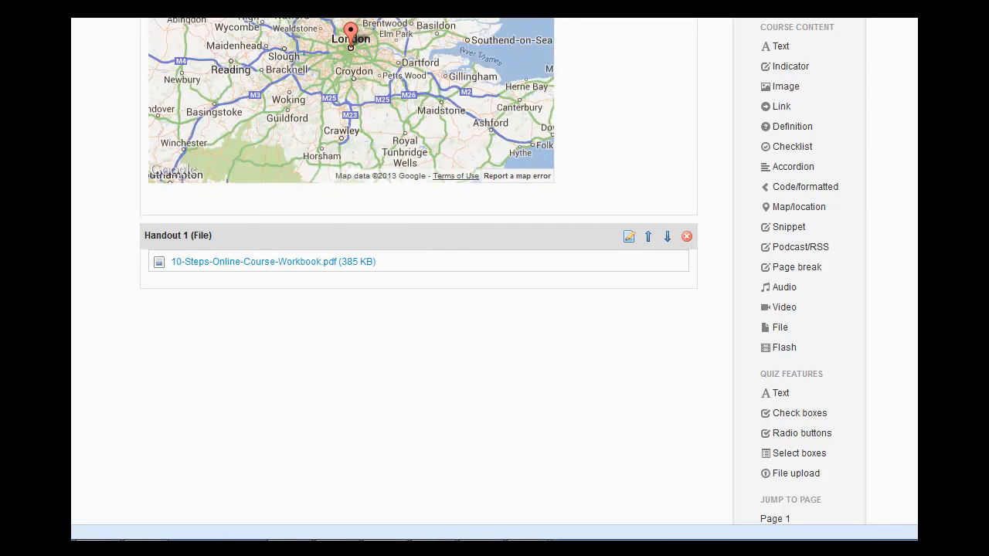
scroll(419, 271, "up", 12)
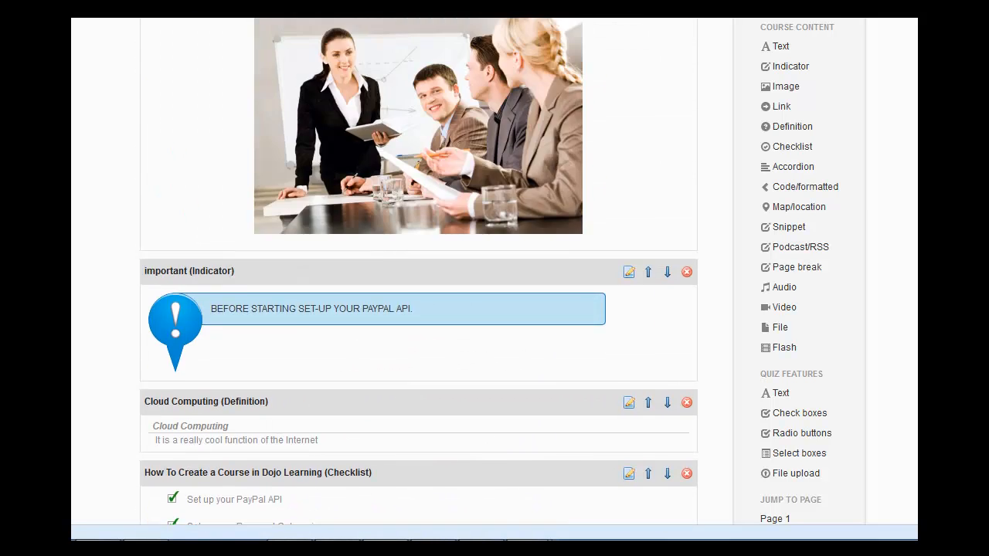
scroll(418, 270, "up", 6)
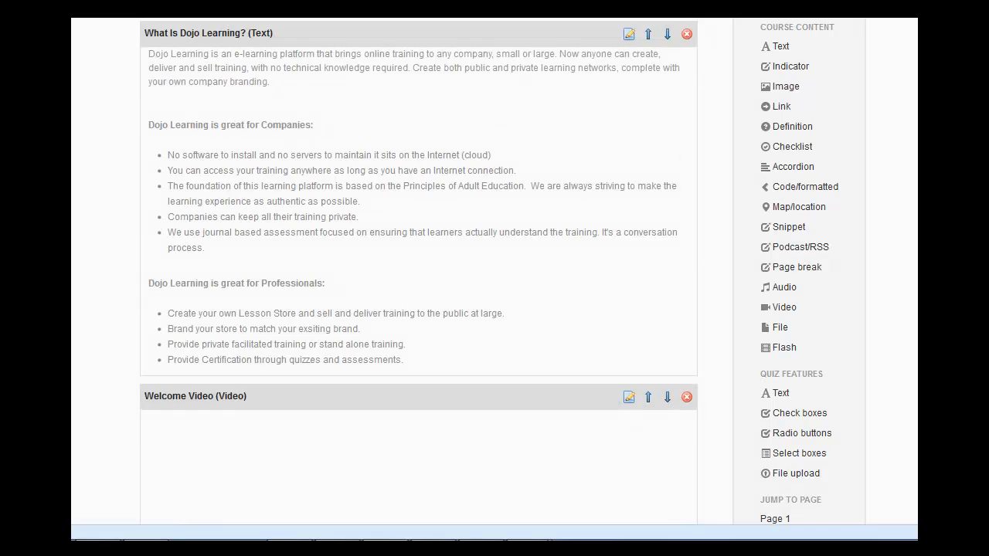
scroll(419, 271, "up", 3)
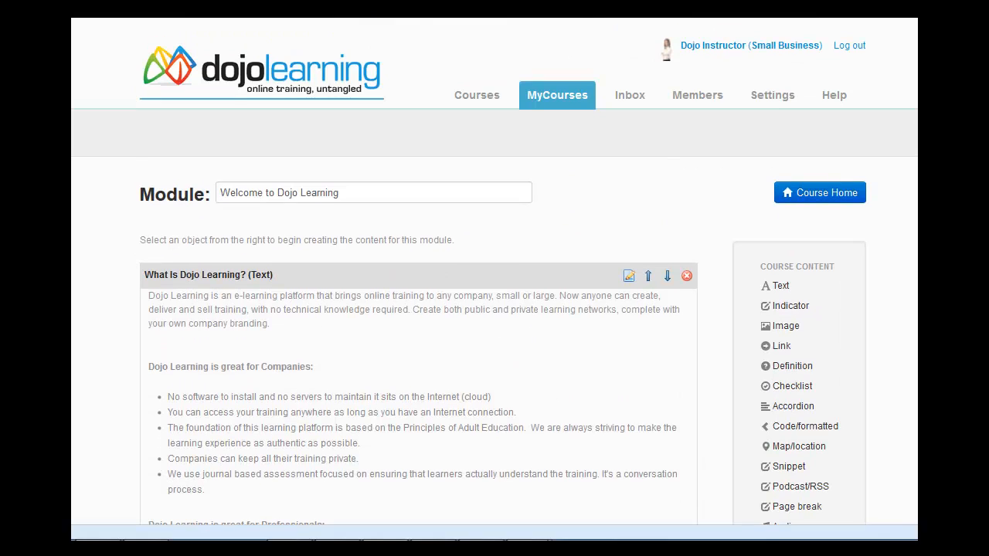
left_click(818, 195)
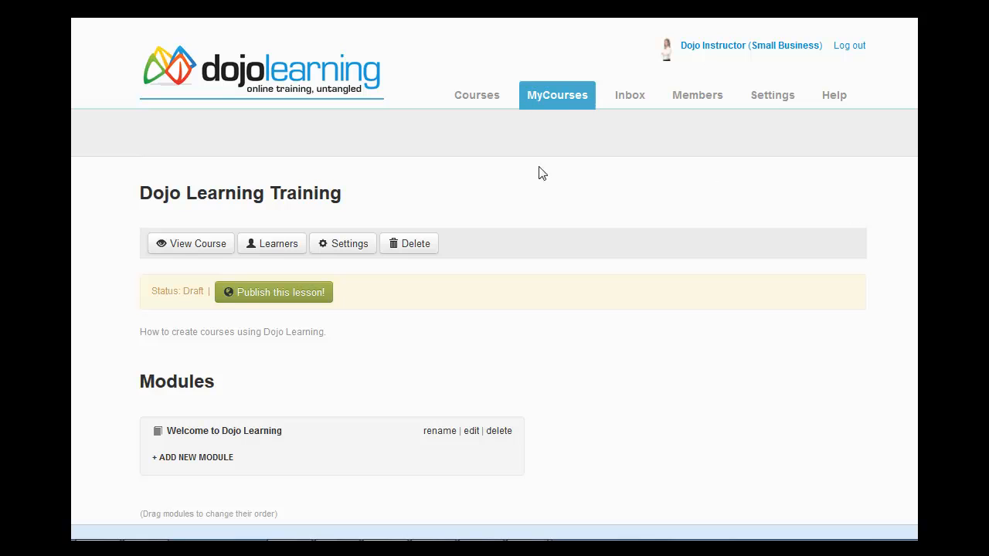
left_click(187, 249)
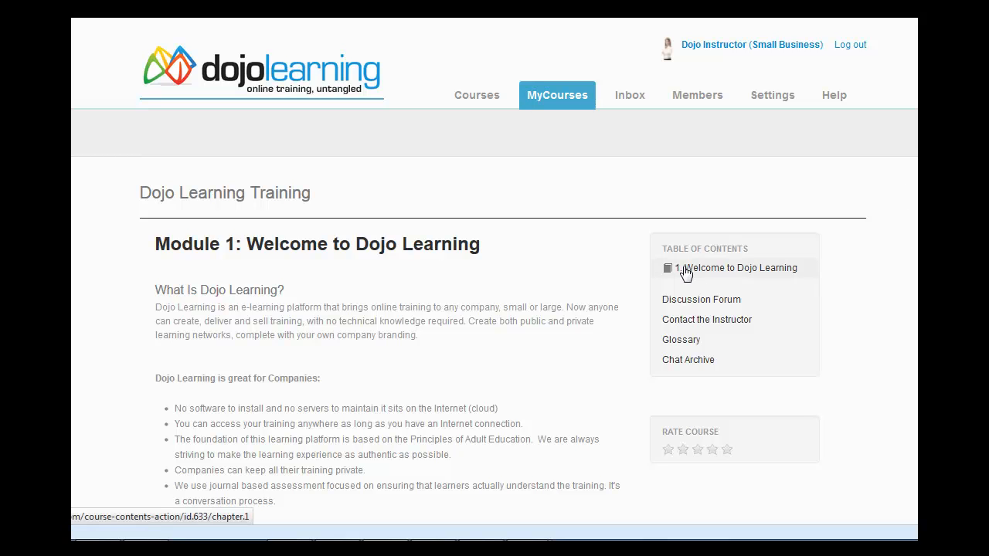
Step: Examine the learner view of Module 1 from the introductory text and videos through to the map and Handout 1
scroll(903, 203, "down", 5)
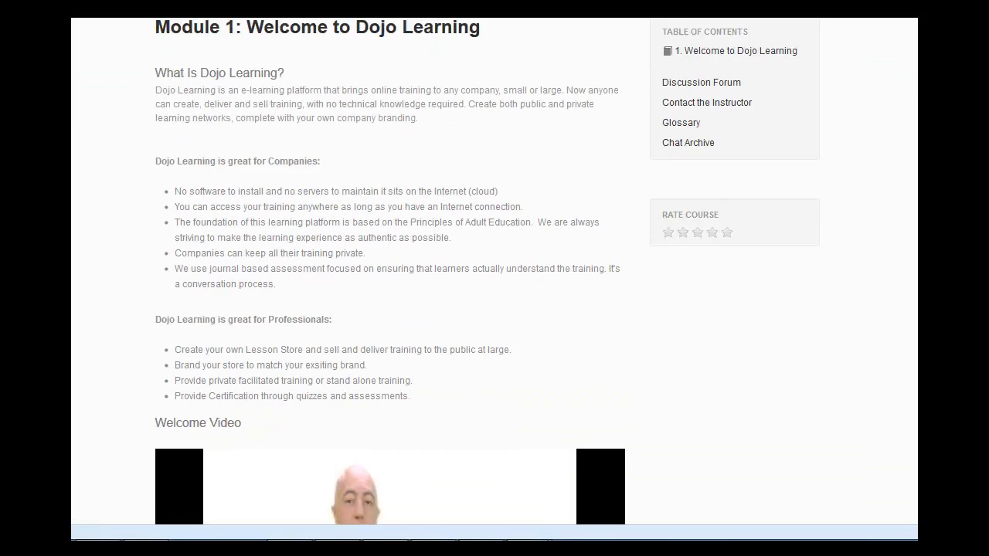
scroll(902, 215, "down", 3)
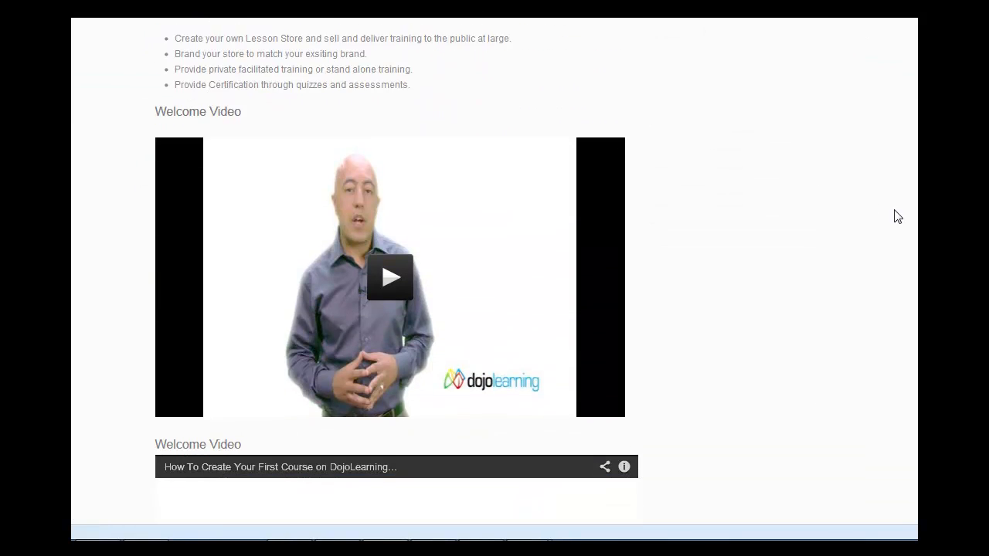
scroll(897, 217, "down", 5)
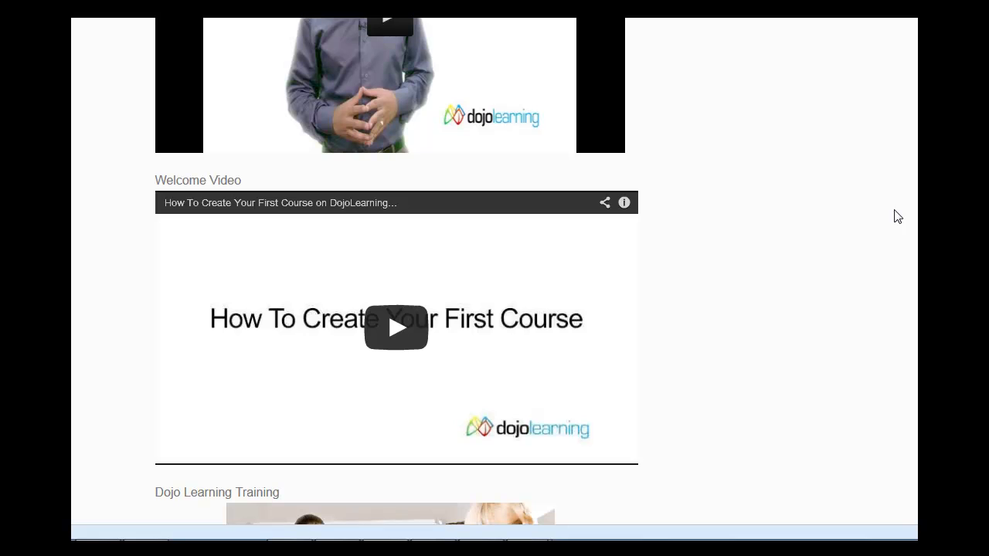
scroll(897, 216, "down", 5)
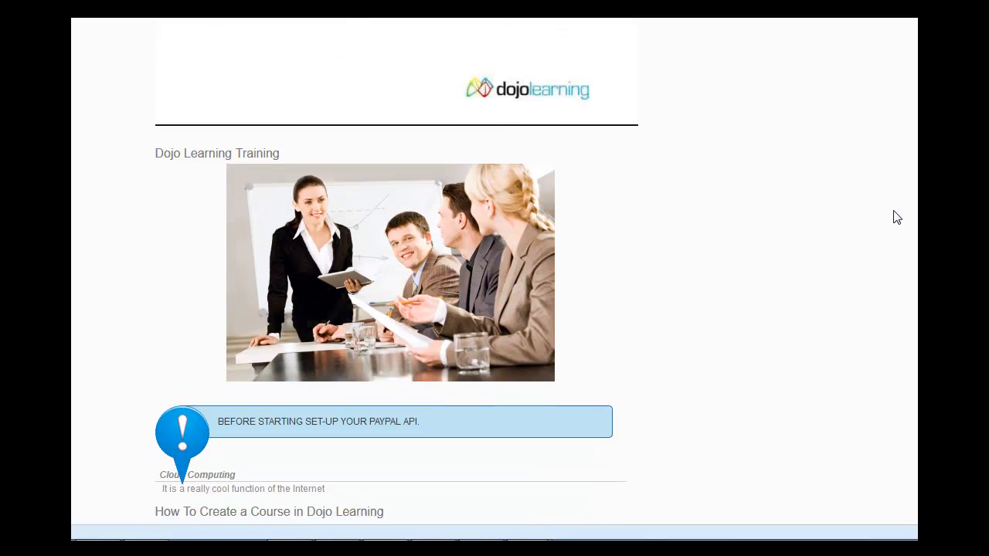
scroll(897, 217, "down", 2)
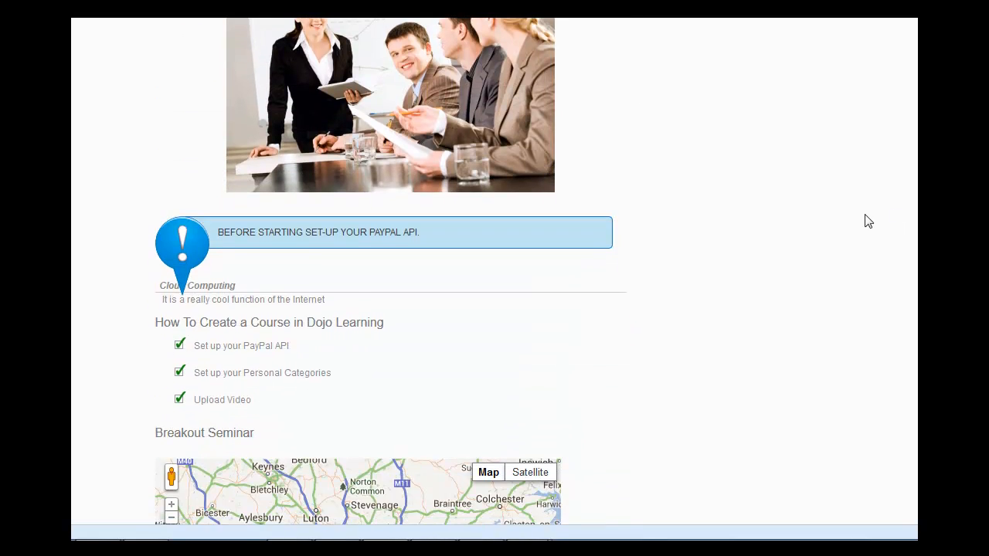
scroll(878, 224, "down", 4)
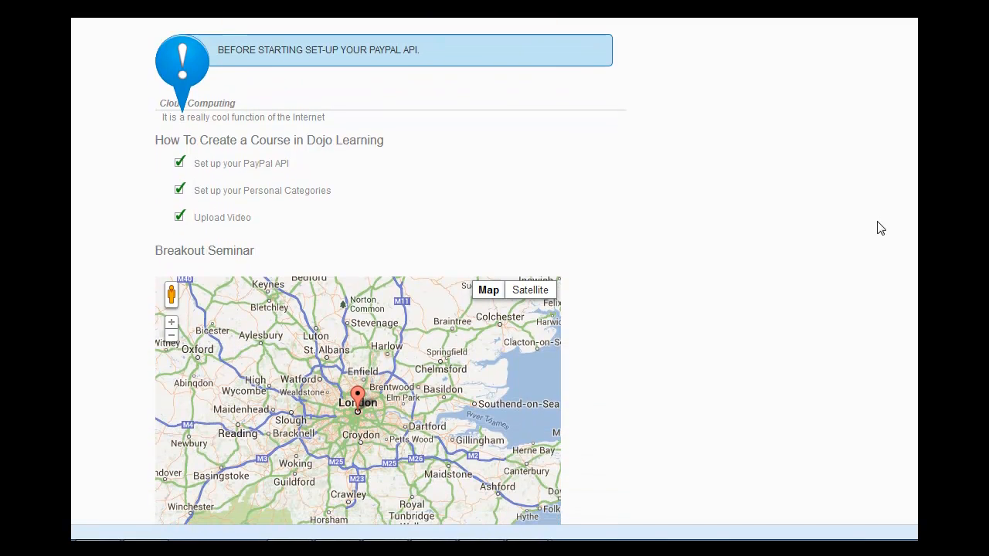
scroll(885, 224, "down", 3)
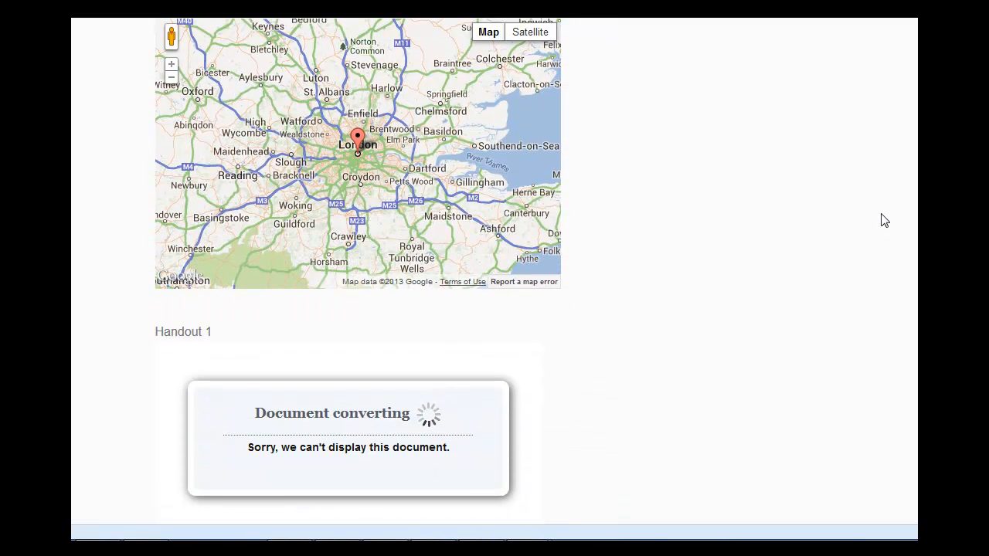
scroll(885, 221, "down", 2)
scroll(885, 222, "down", 2)
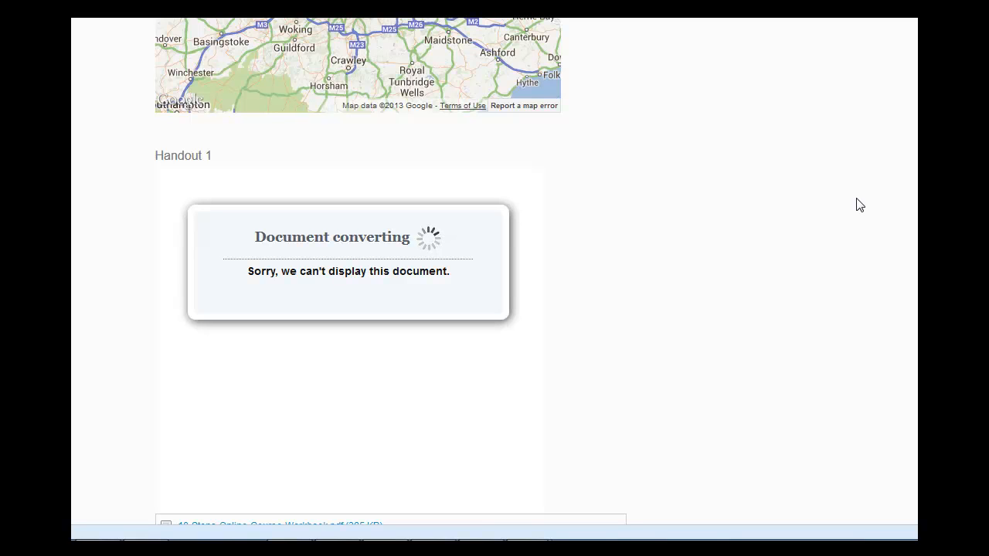
scroll(860, 204, "down", 1)
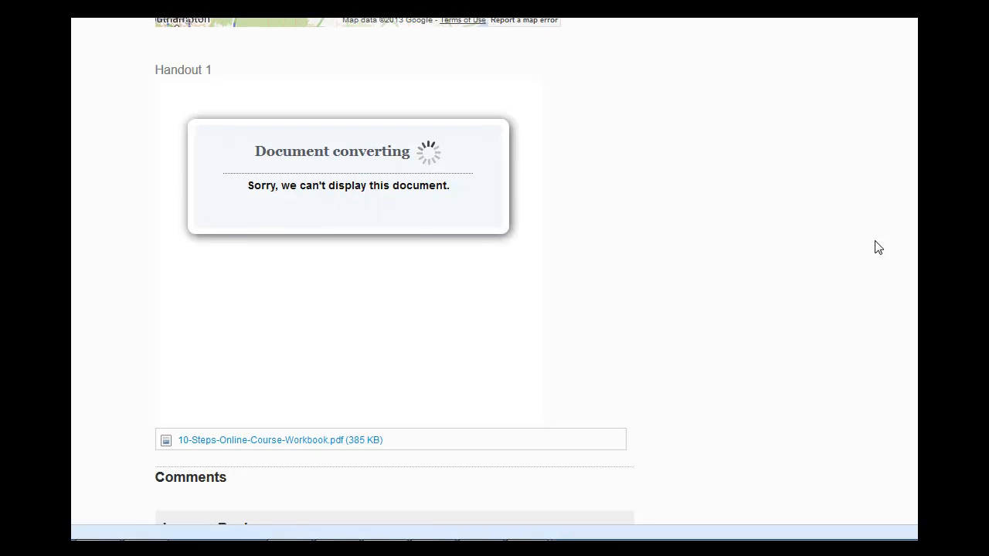
Step: Go back to the start of Module 1 and view the course's Notes and Chat panels
scroll(879, 248, "up", 10)
scroll(878, 247, "up", 10)
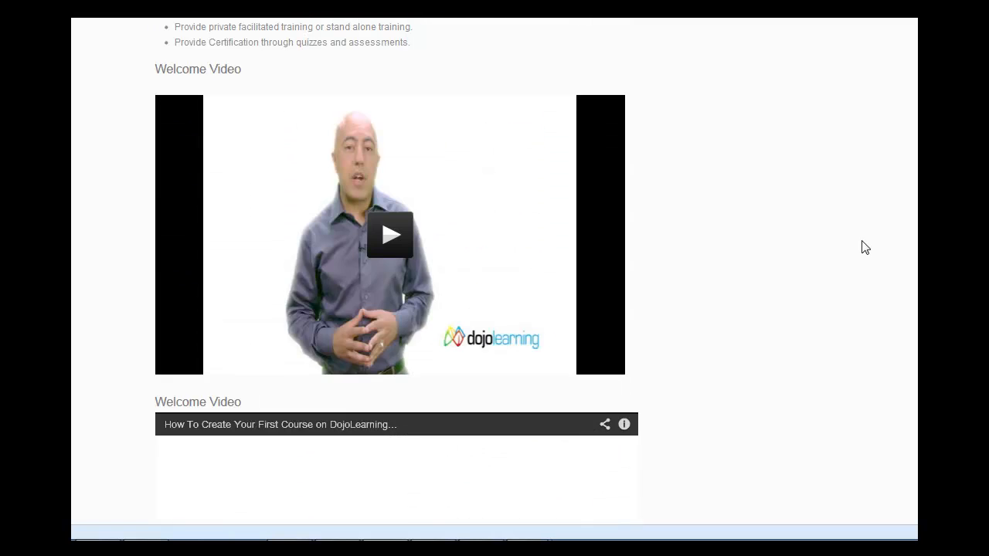
scroll(870, 248, "up", 3)
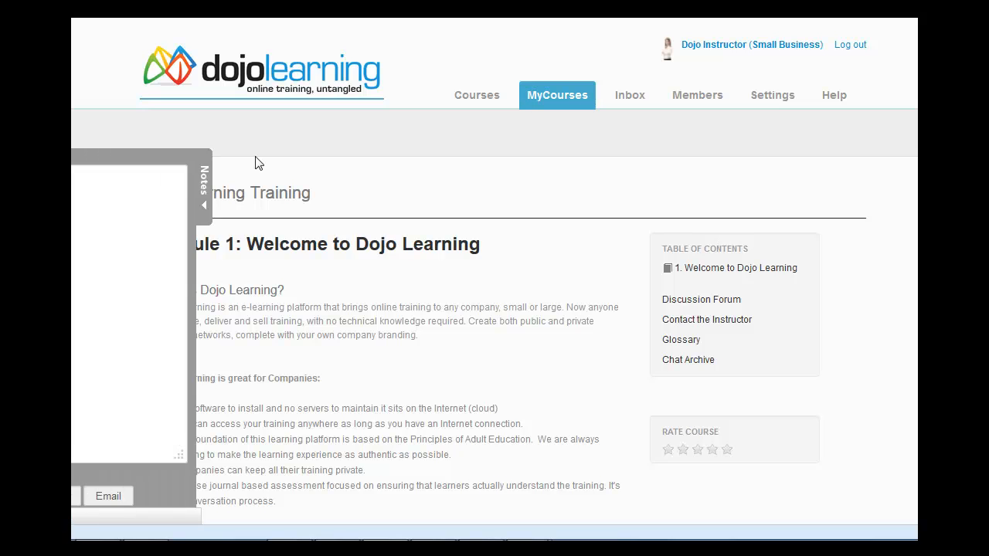
left_click(202, 184)
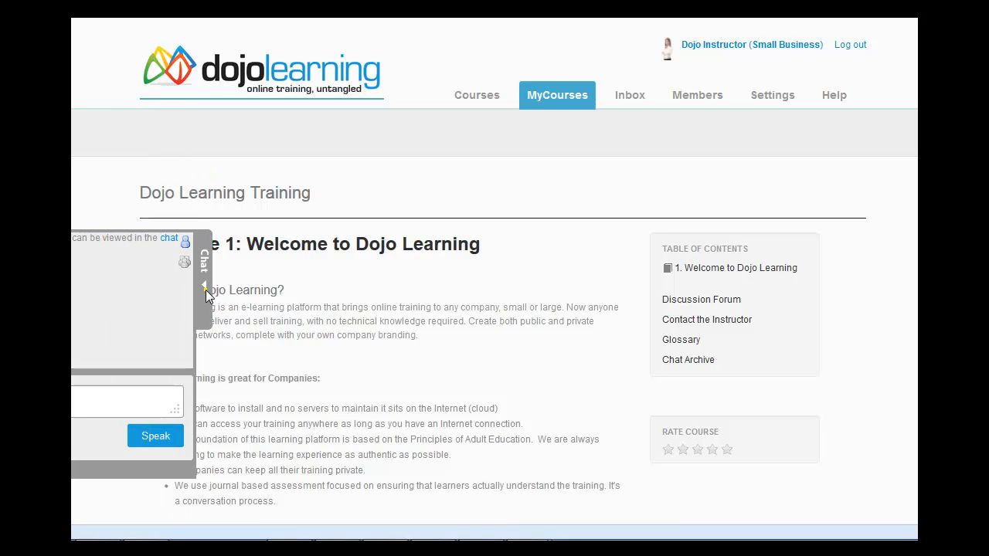
Step: Close the Chat panel, look through the pages of the Handout 1 PDF in Module 1, and return to its cover page
left_click(206, 290)
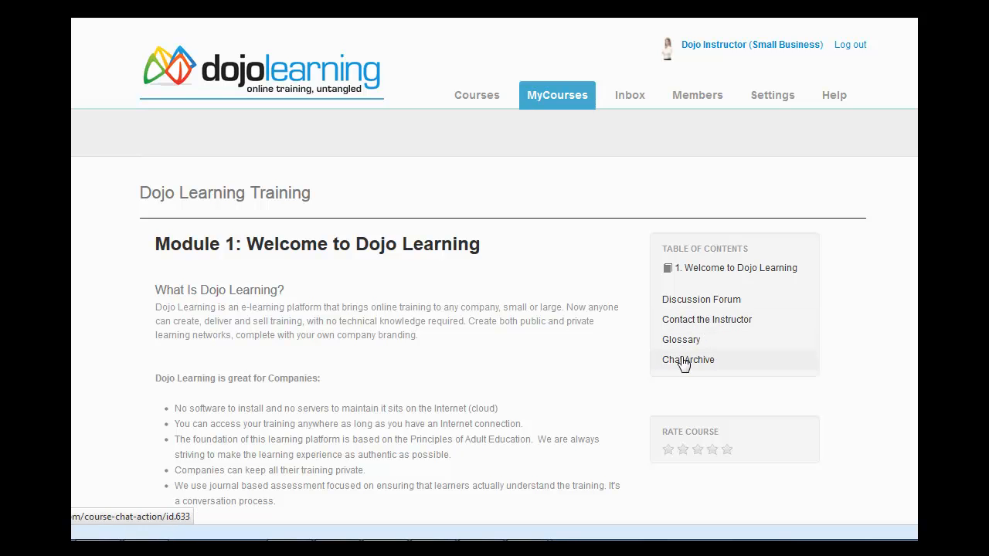
scroll(494, 309, "down", 3)
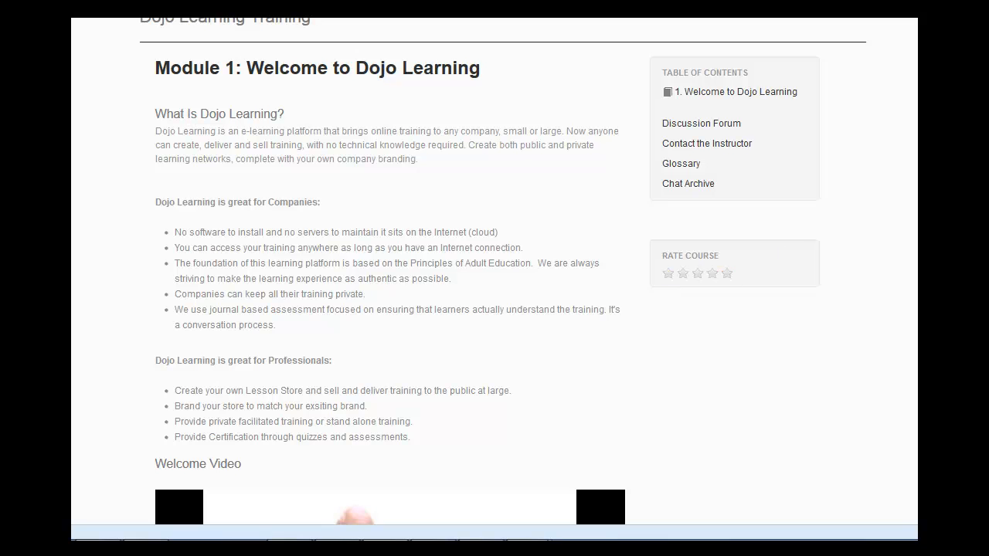
scroll(902, 256, "down", 8)
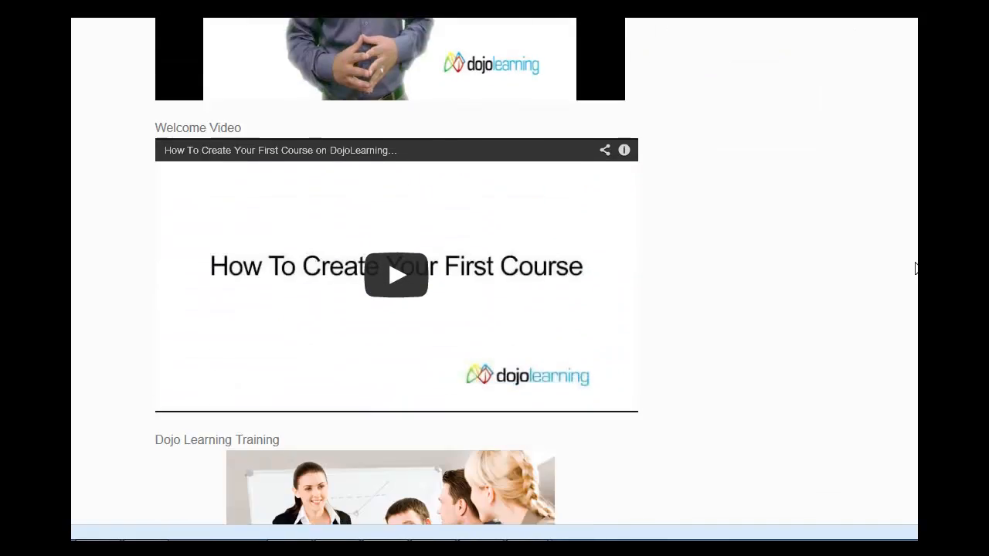
scroll(902, 256, "down", 10)
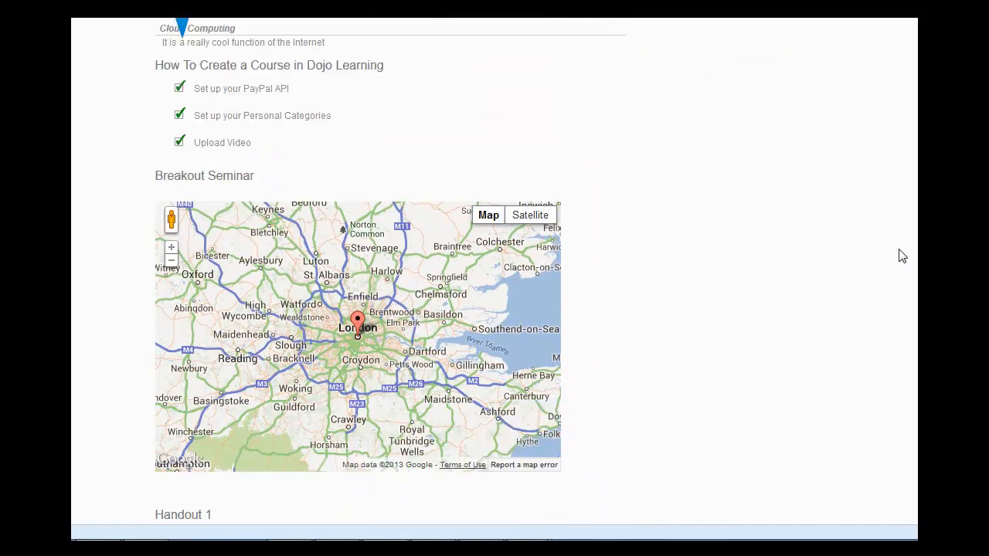
scroll(896, 249, "down", 1)
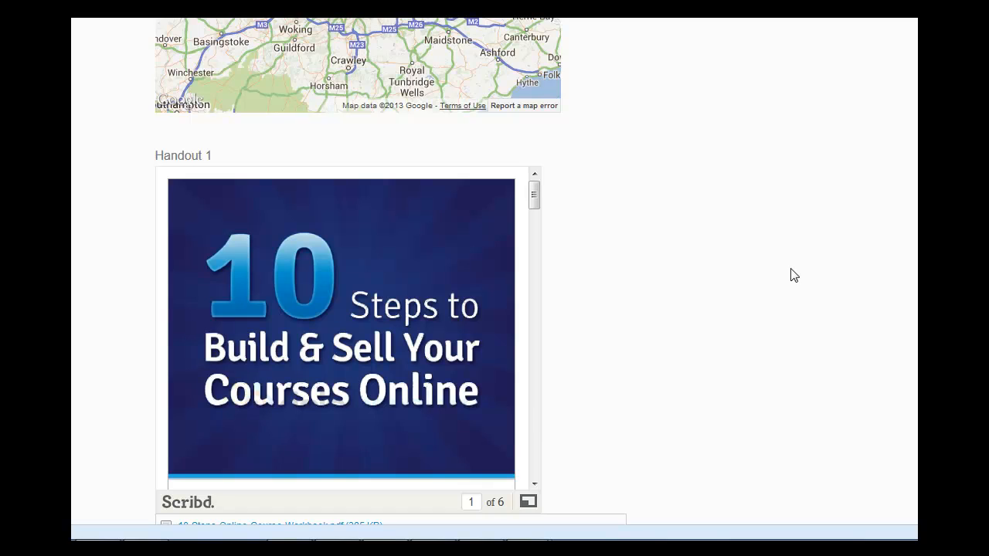
scroll(791, 272, "down", 1)
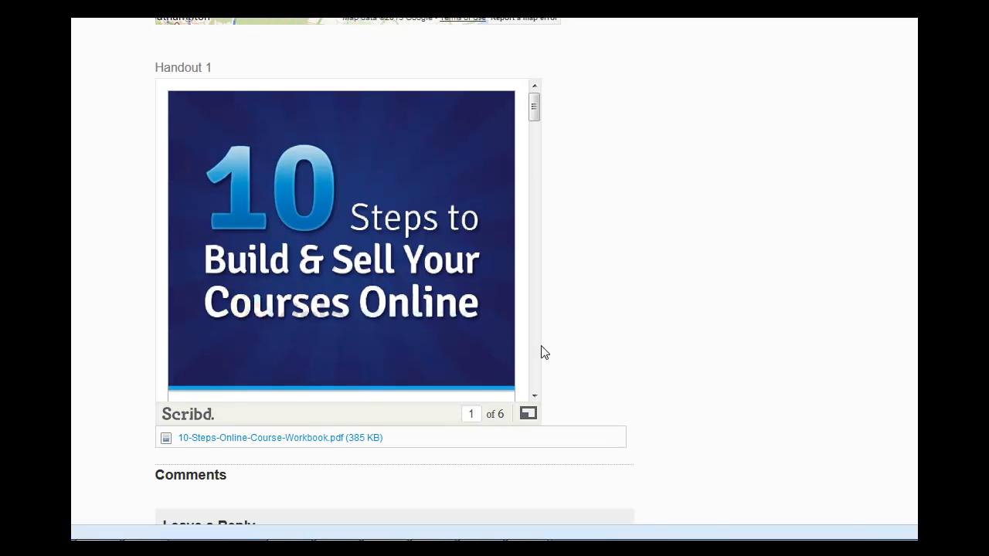
left_click(534, 396)
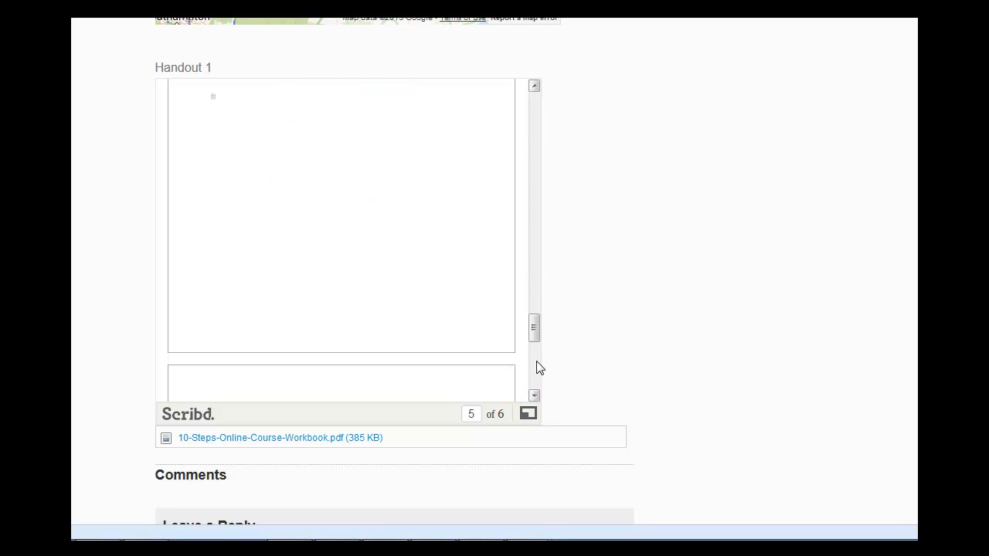
left_click_drag(536, 320, 541, 106)
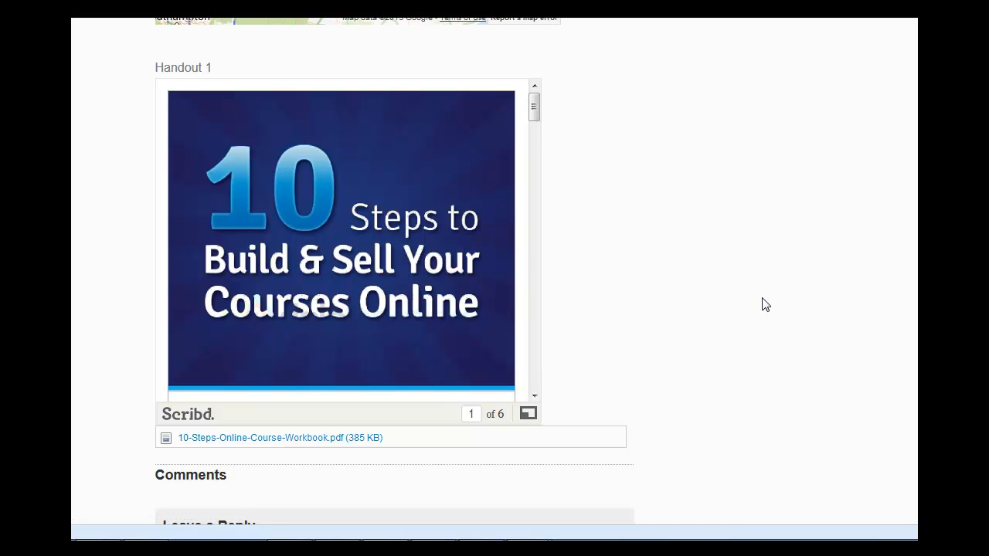
Step: View the Comments section at the end of Module 1 and go back to the start of the module
scroll(763, 306, "down", 3)
scroll(767, 311, "down", 1)
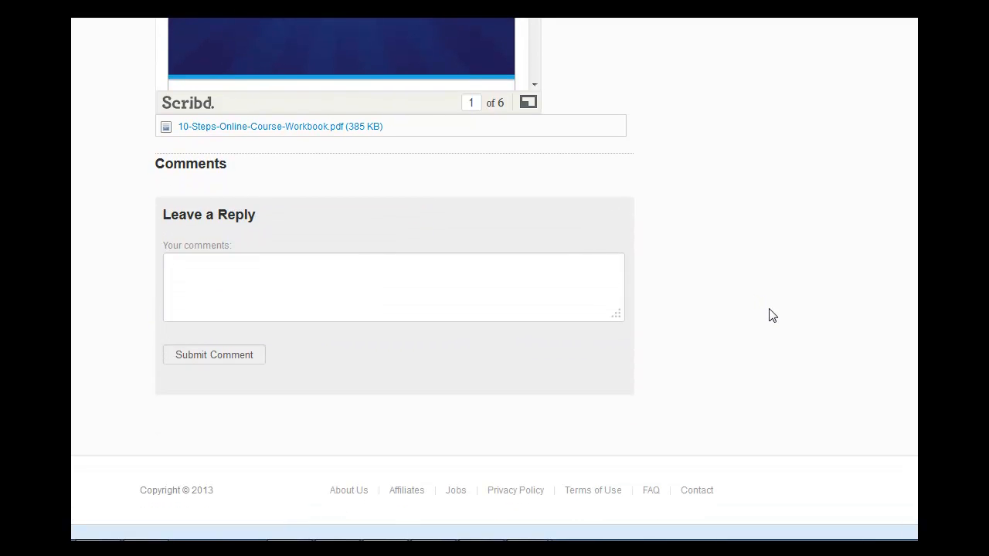
scroll(903, 346, "up", 10)
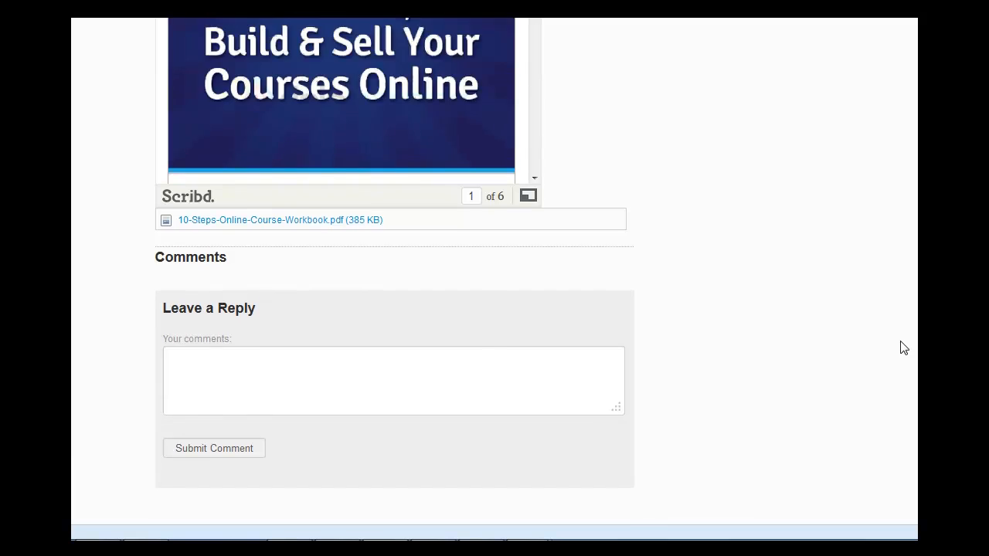
scroll(910, 349, "up", 15)
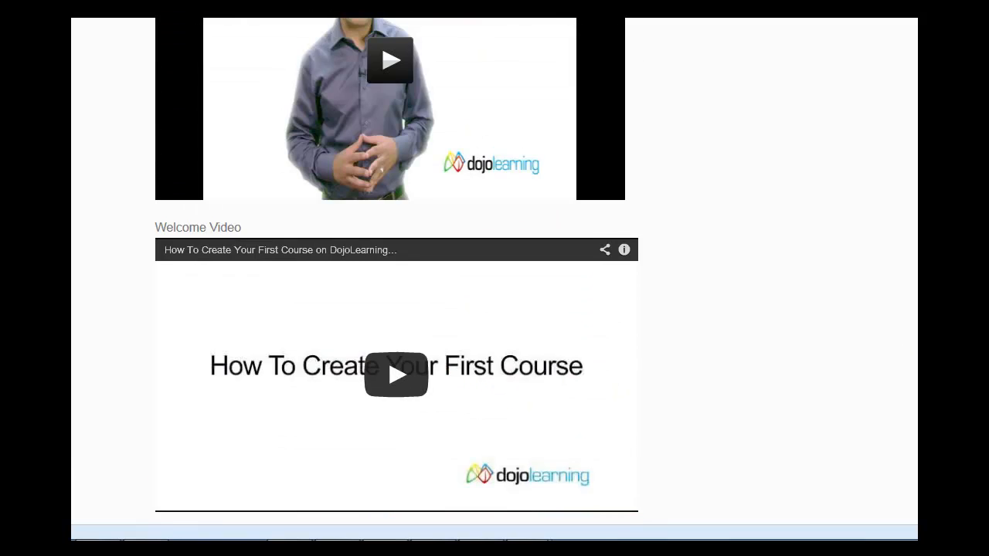
scroll(494, 278, "up", 8)
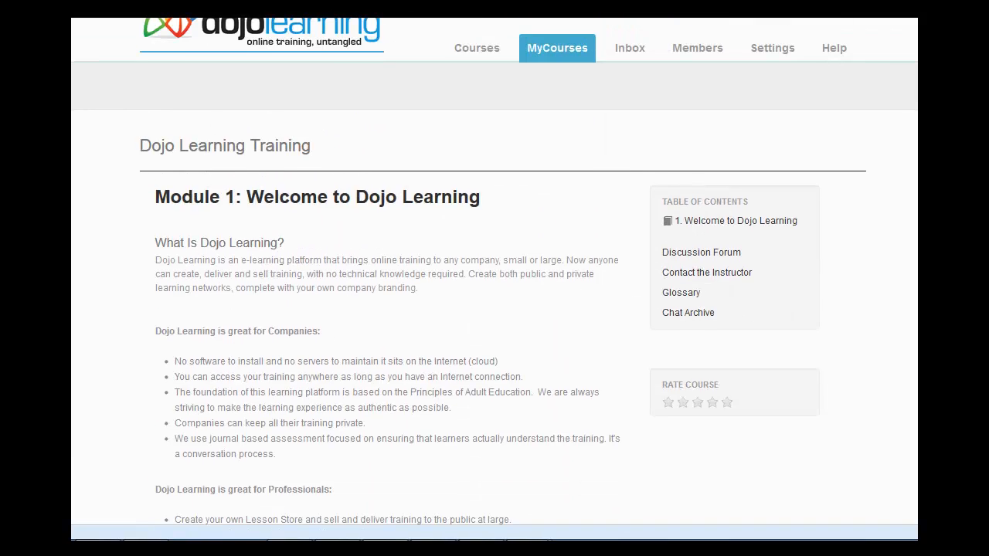